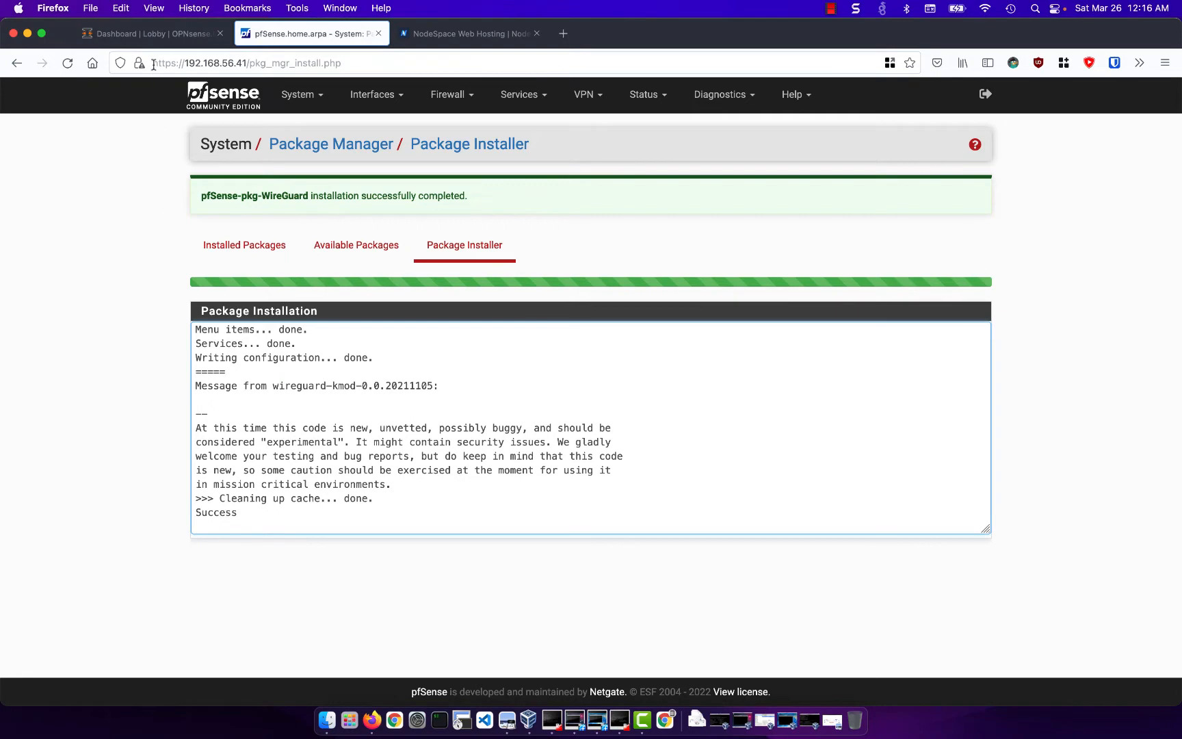
- Install the os-wireguard plugin on the OPNsense firewall, finding it by name among the firmware plugins, and return to the dashboard
click(157, 43)
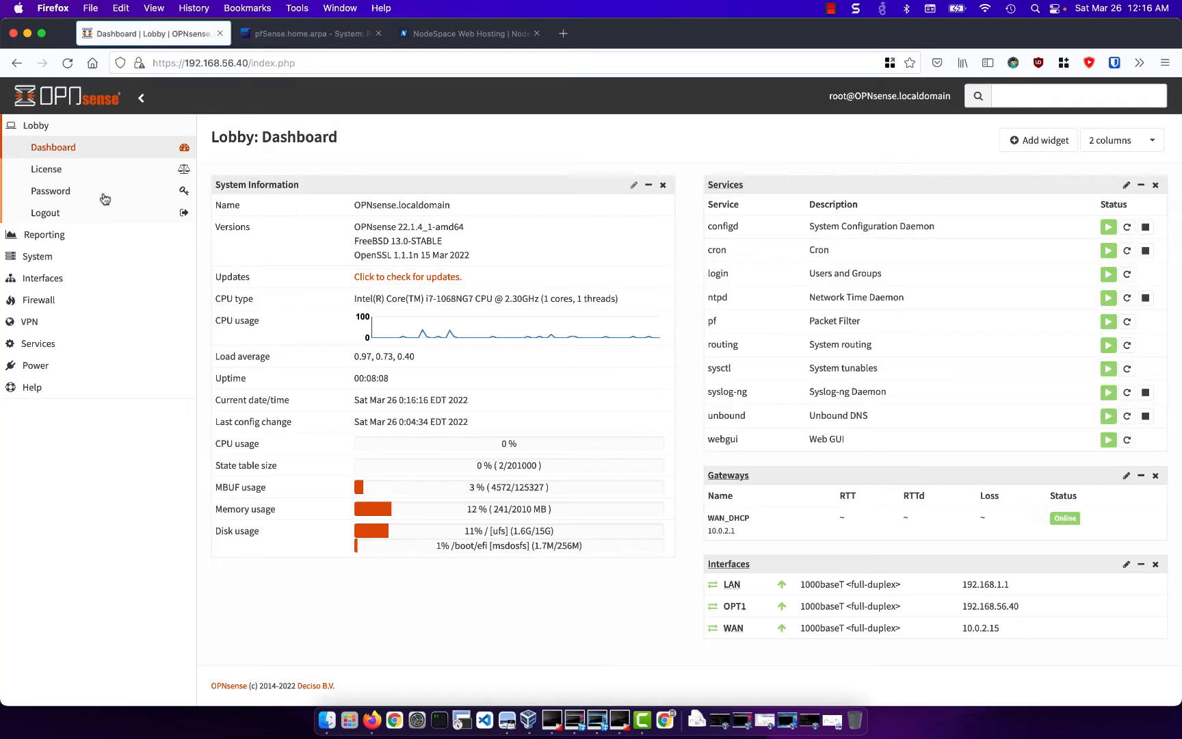
click(87, 258)
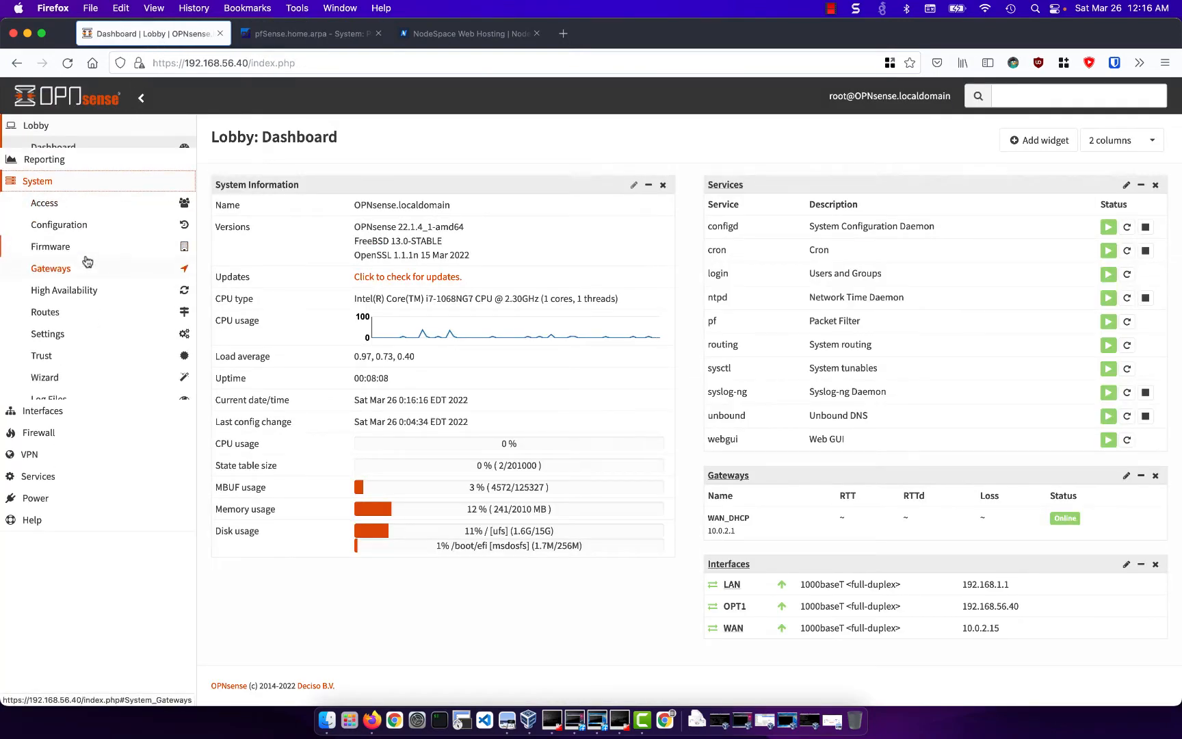
click(80, 237)
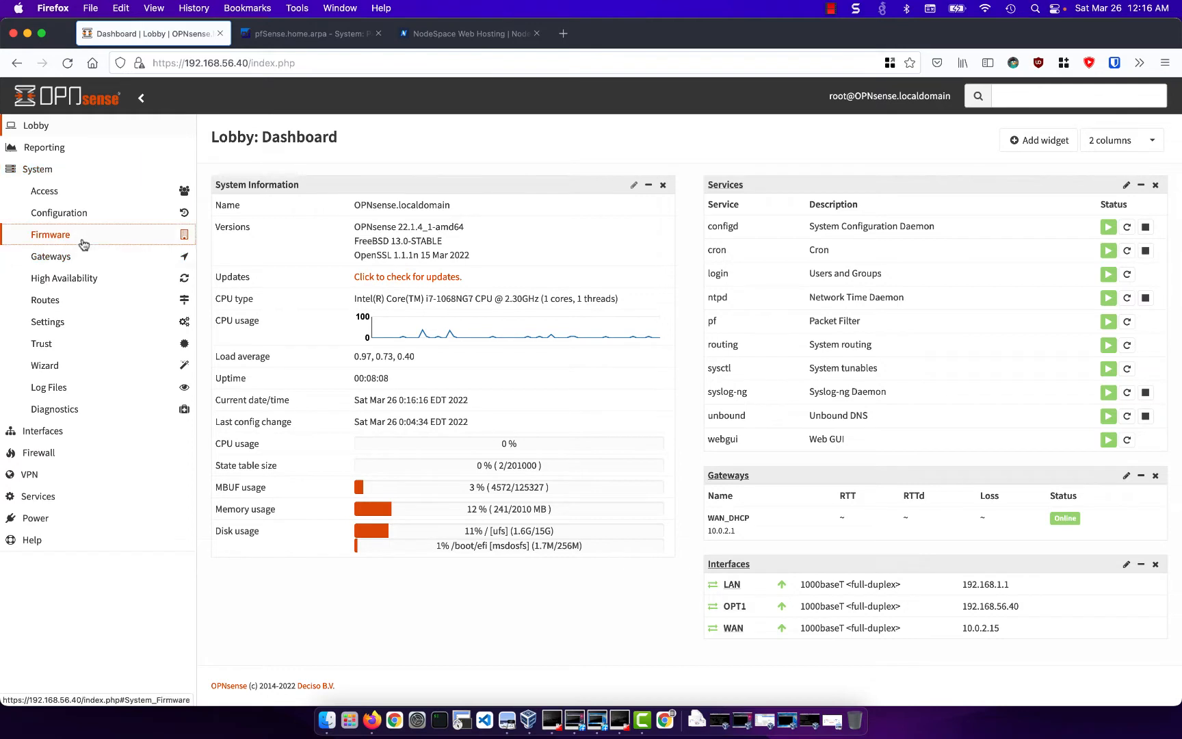
click(69, 338)
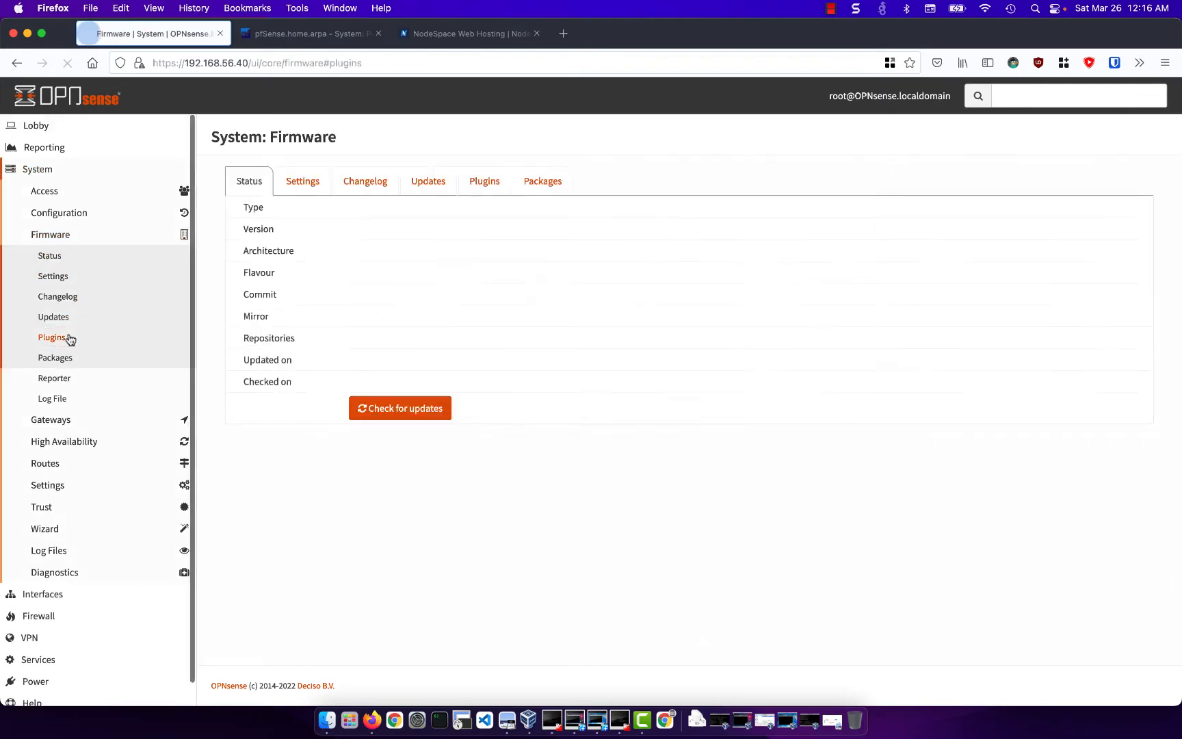
click(354, 208)
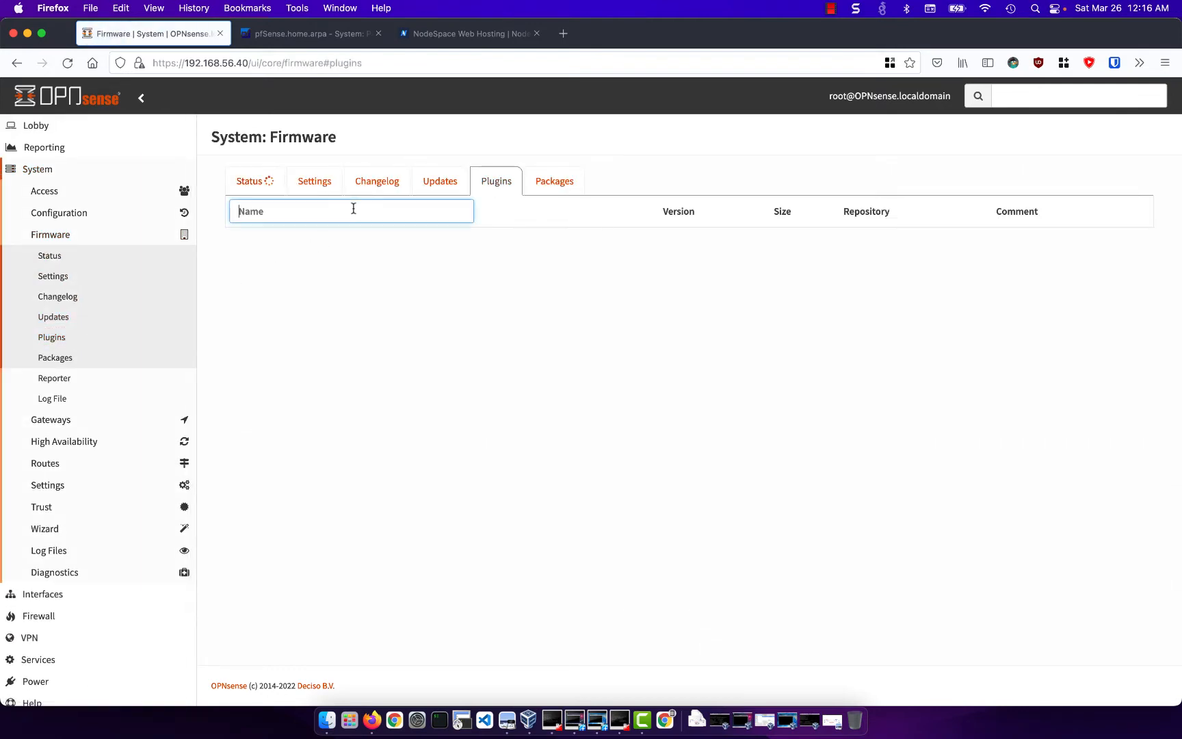
text(wireguar)
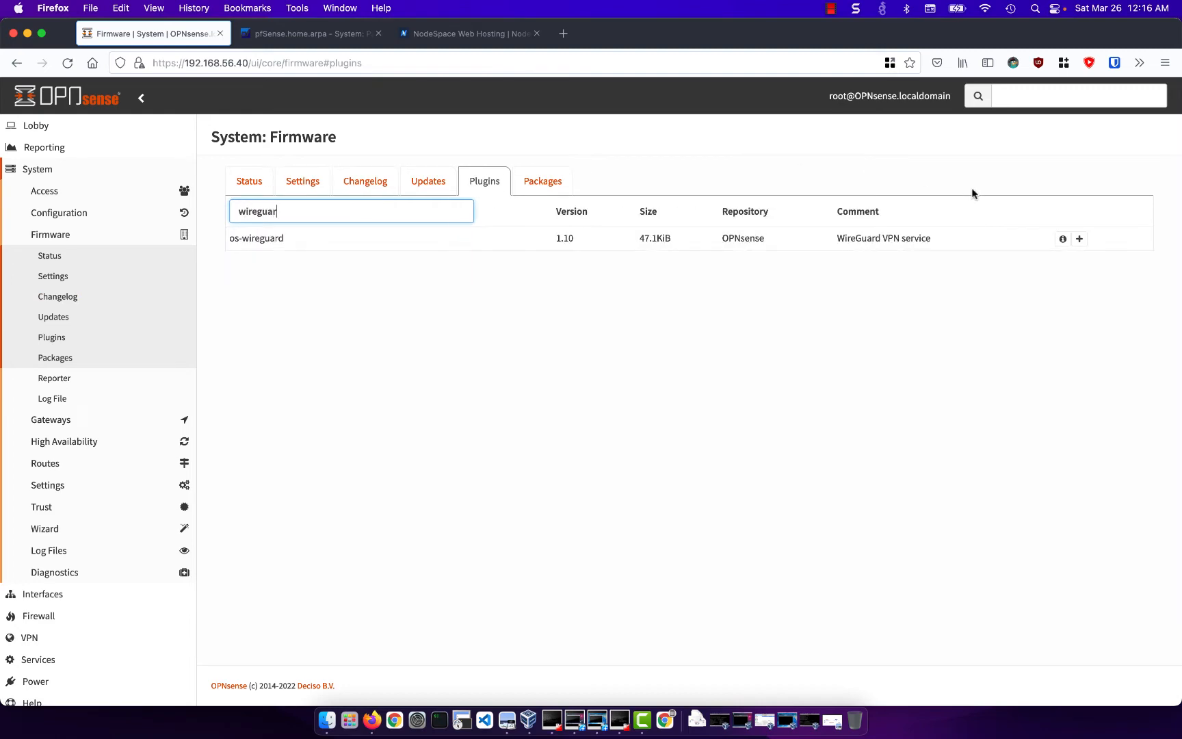
click(1079, 238)
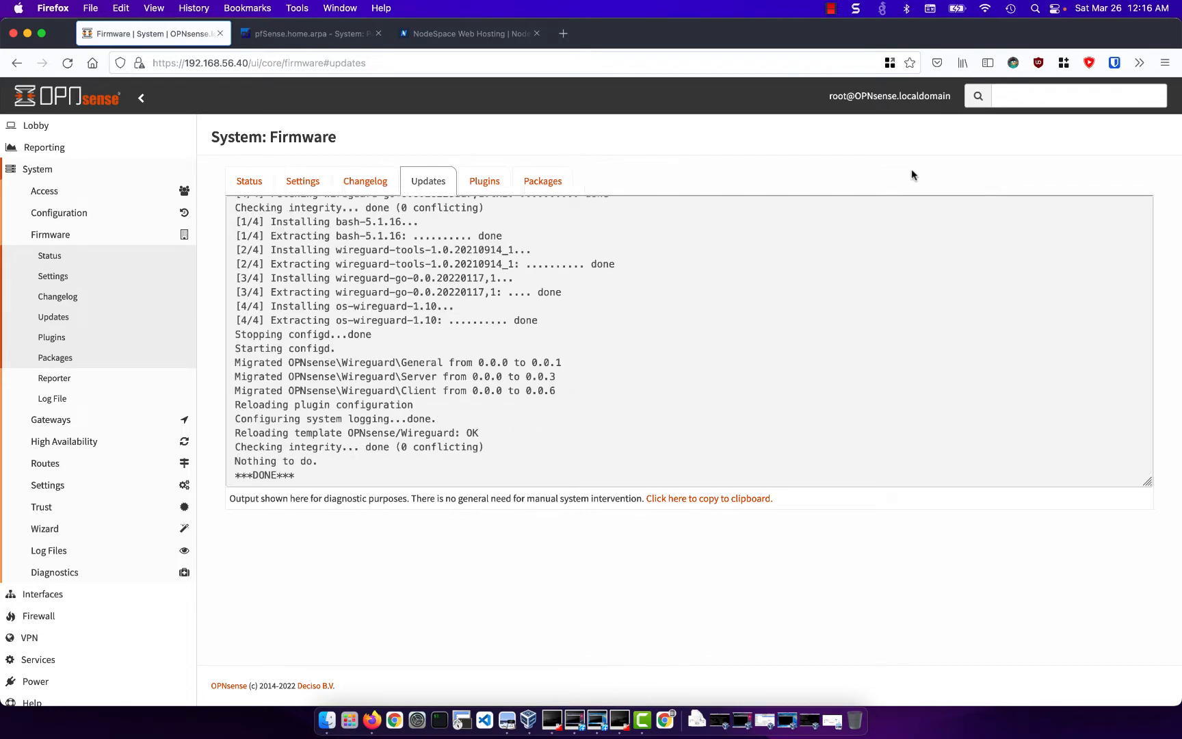
click(95, 129)
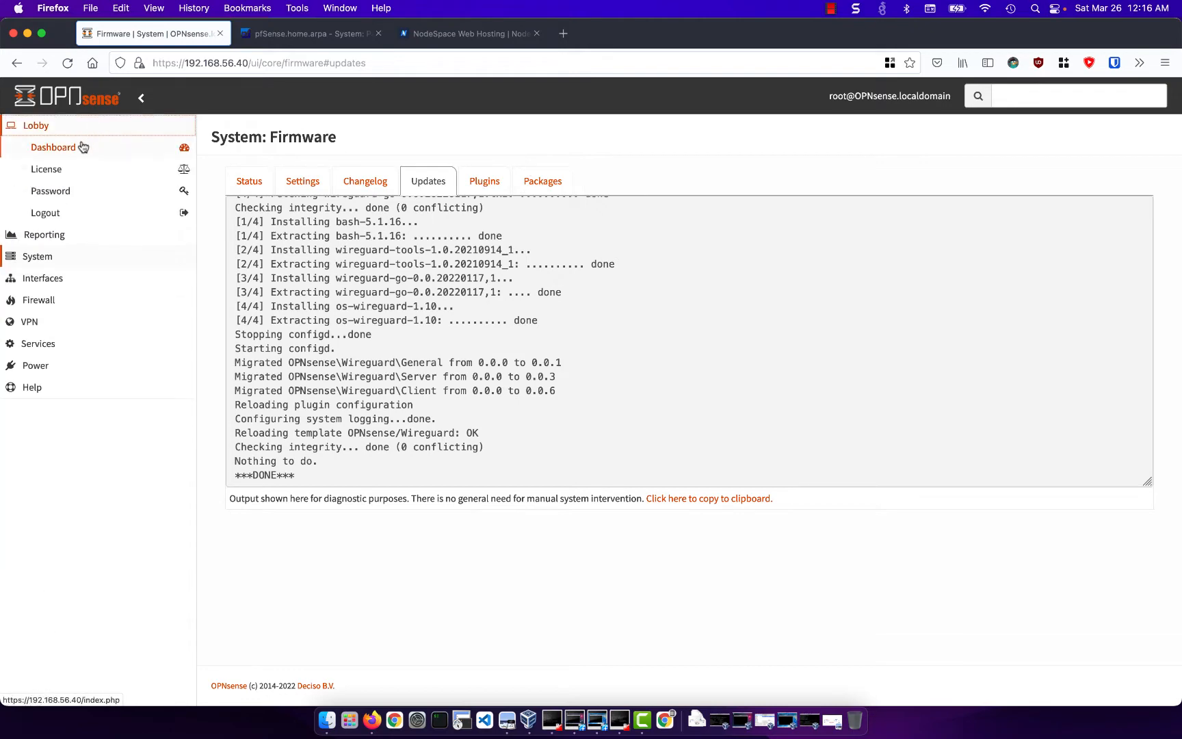
click(83, 146)
- Switch to the pfSense firewall, enable WireGuard in its VPN settings, and save and apply the change
click(292, 35)
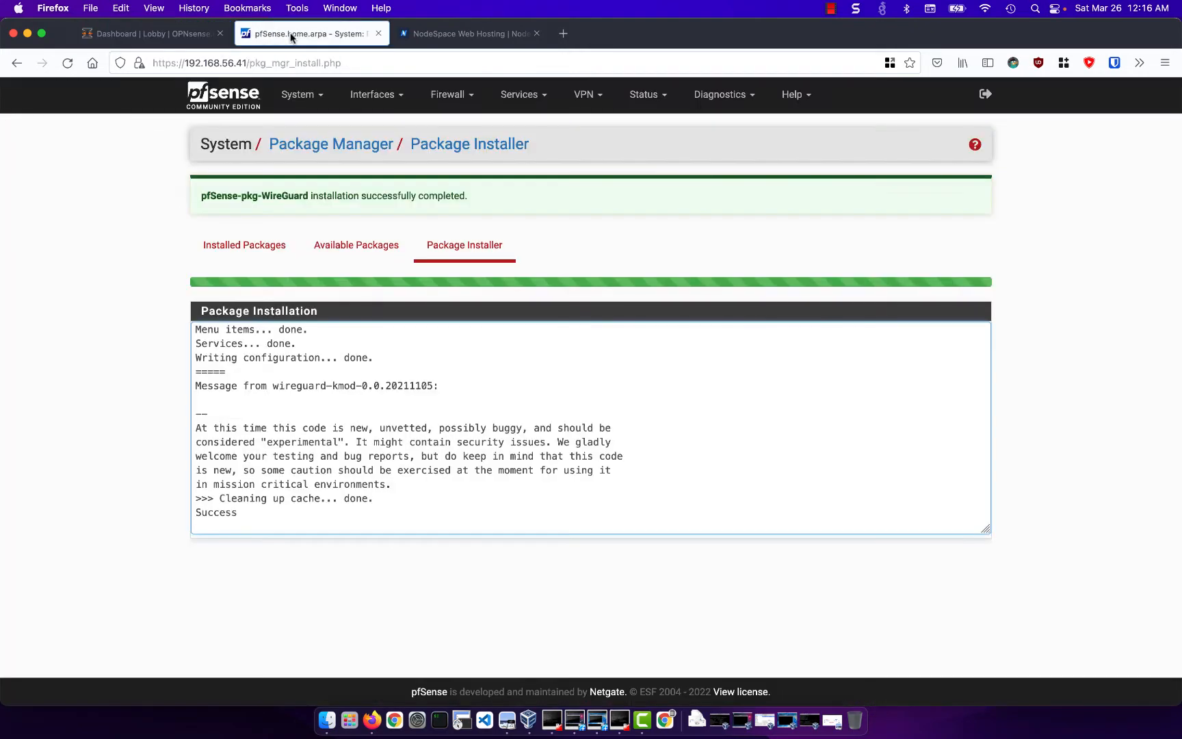
click(236, 94)
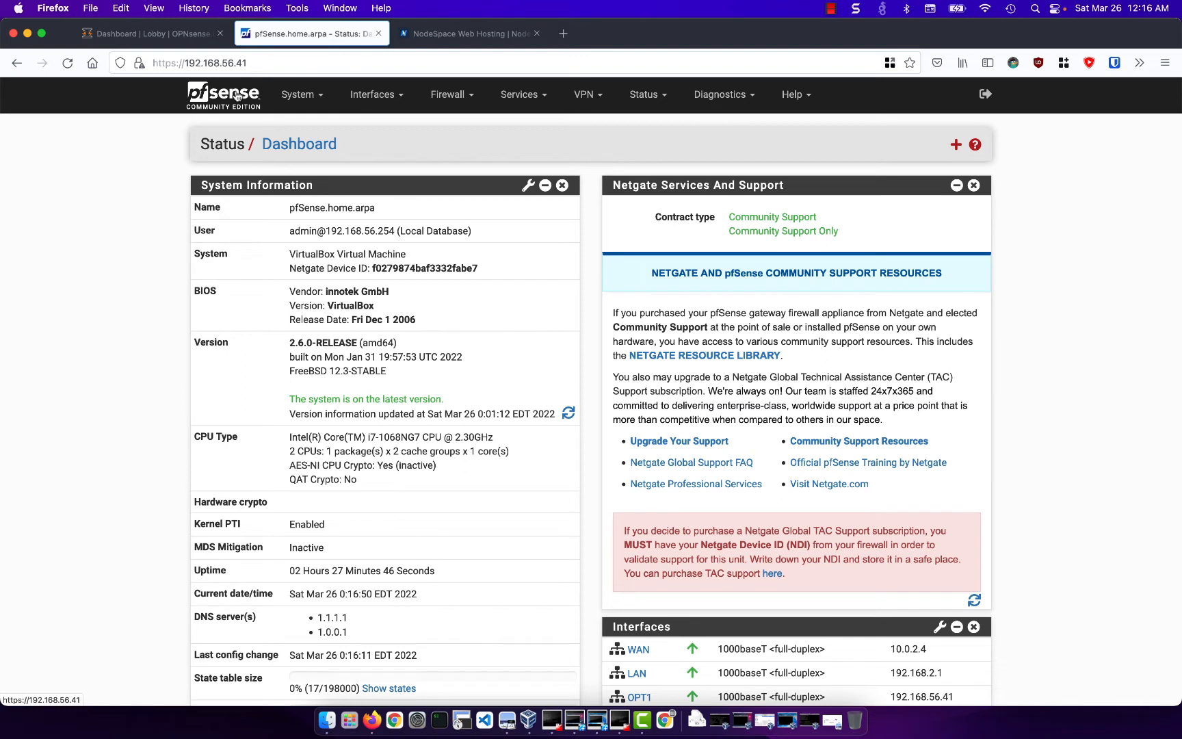
click(594, 103)
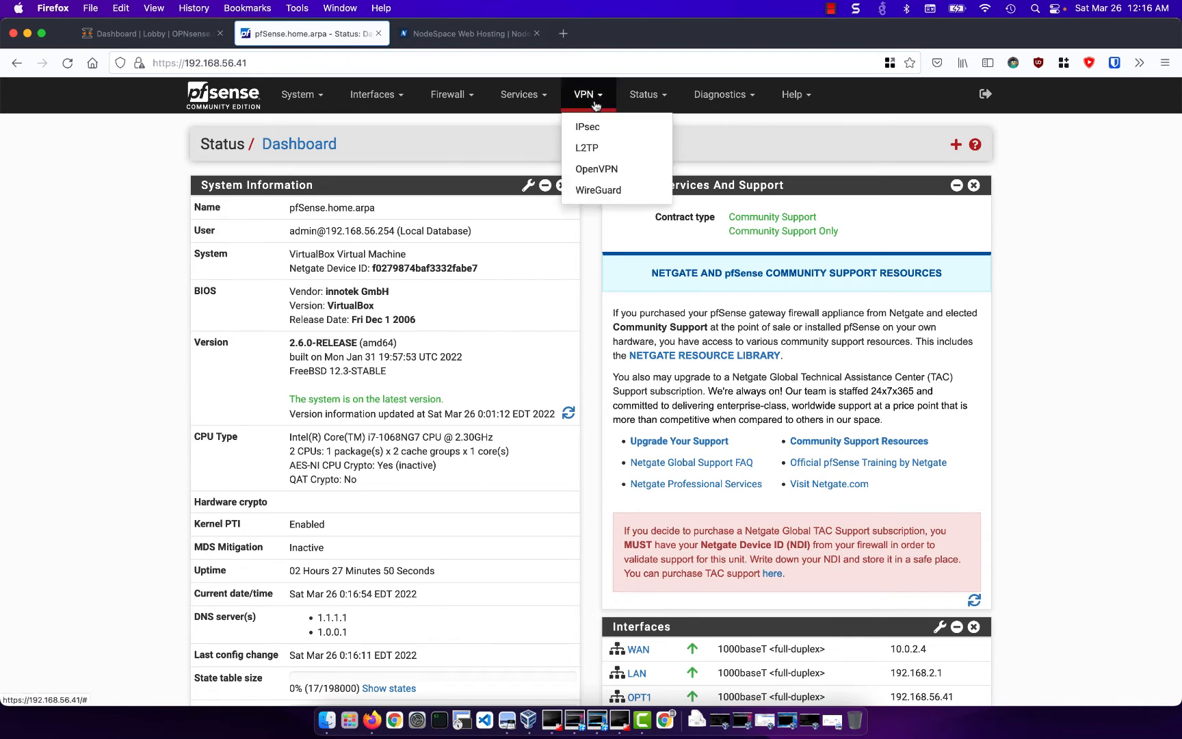
click(611, 191)
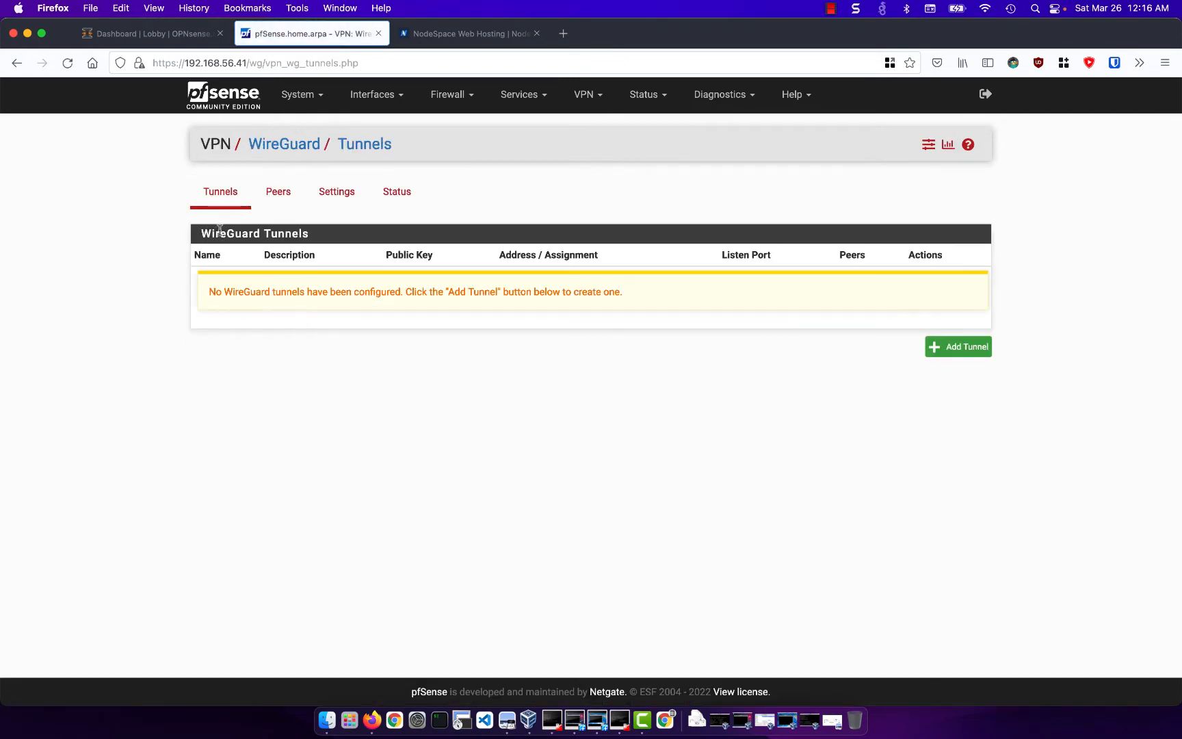
click(347, 194)
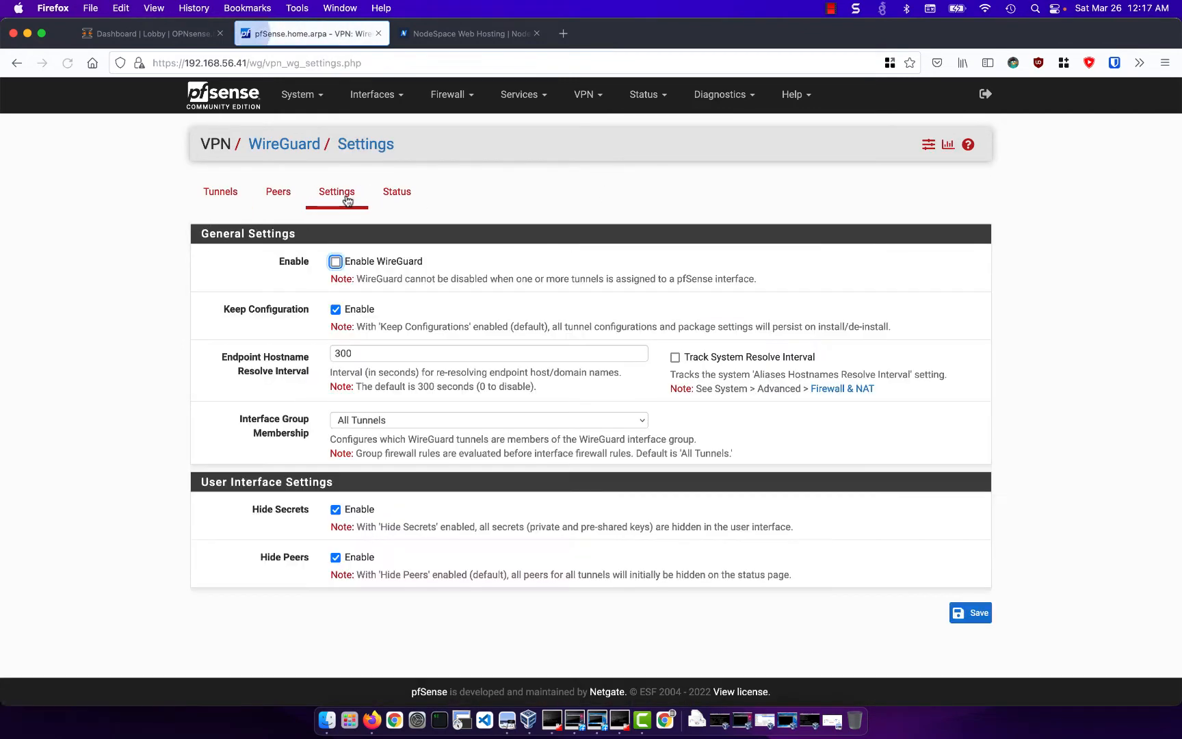
click(337, 262)
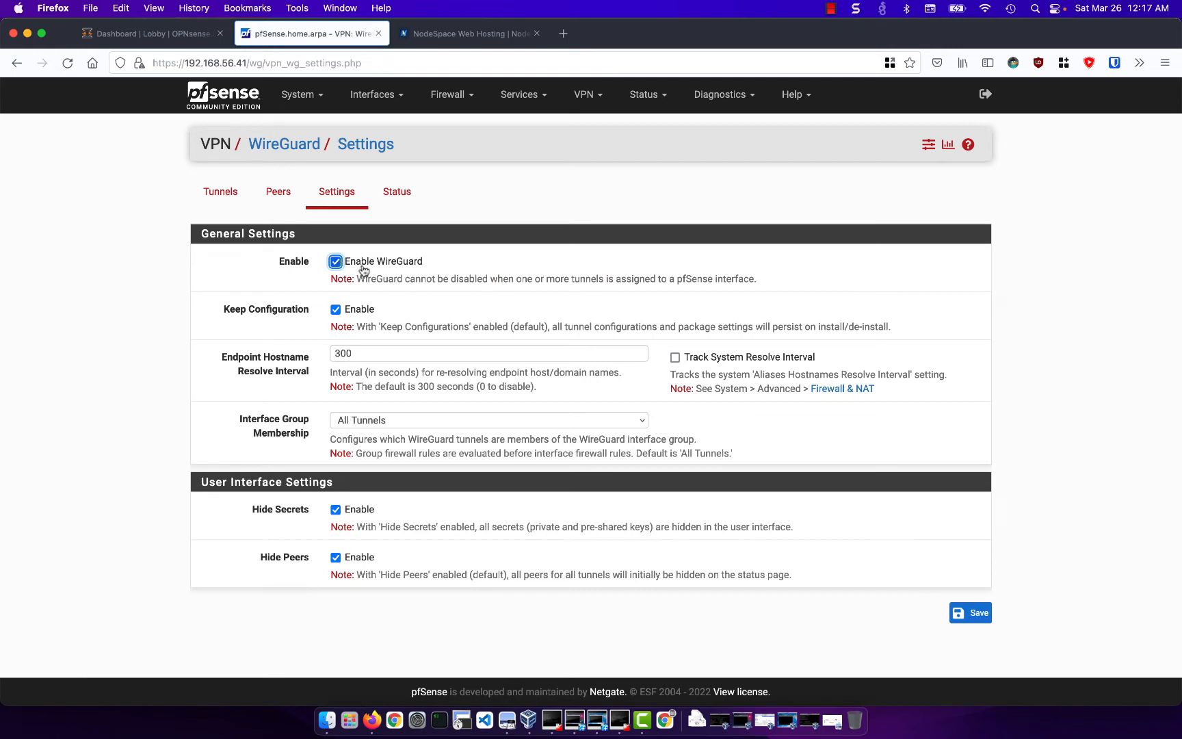
click(987, 614)
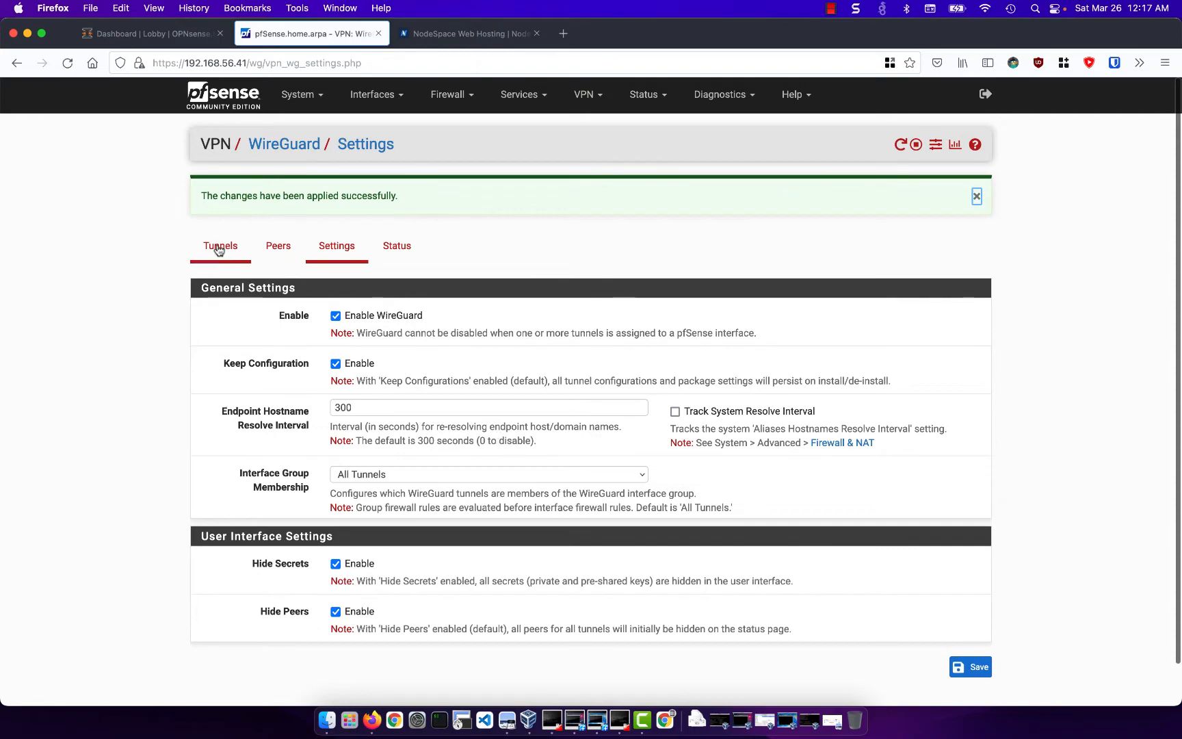
- Start a new WireGuard tunnel on pfSense and give it the description "Site To Site"
click(219, 247)
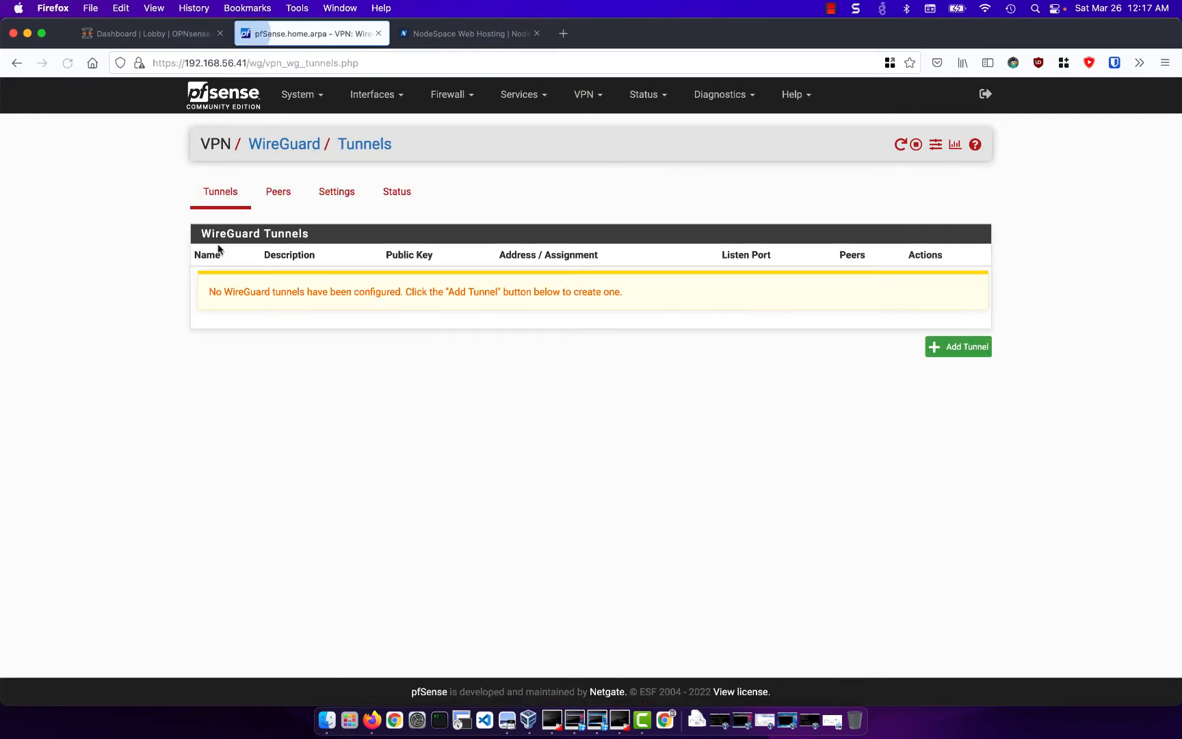
click(955, 351)
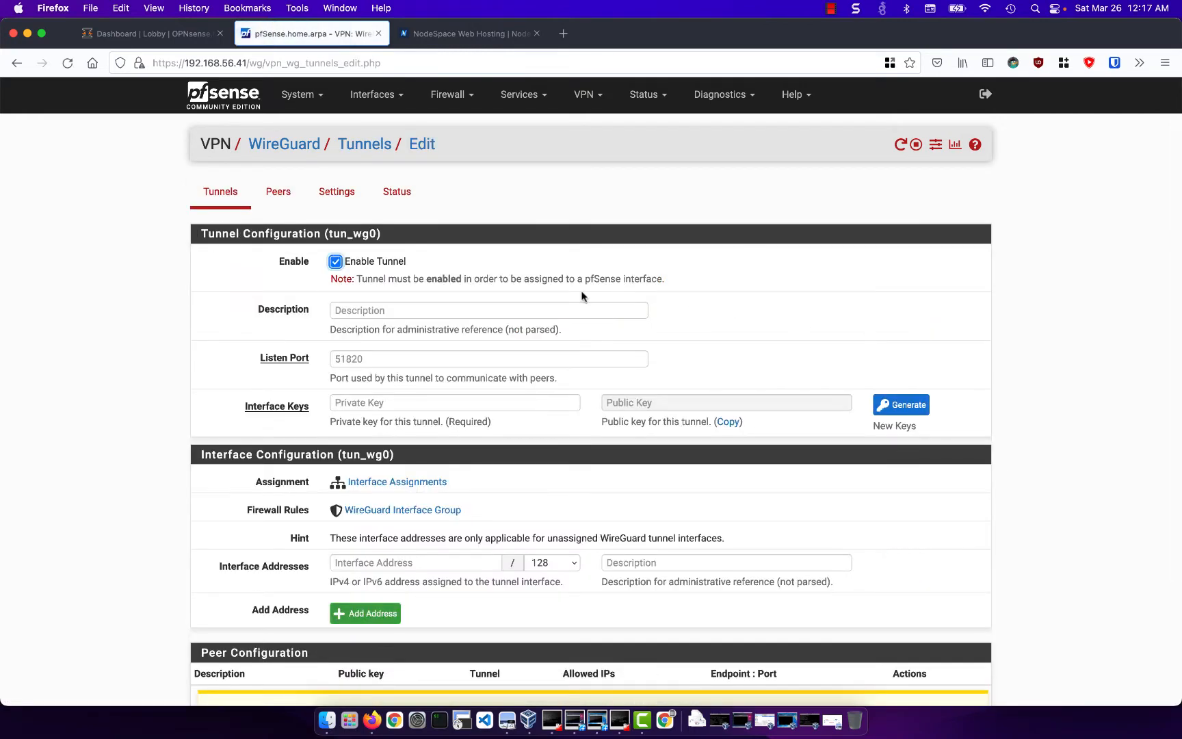
click(568, 309)
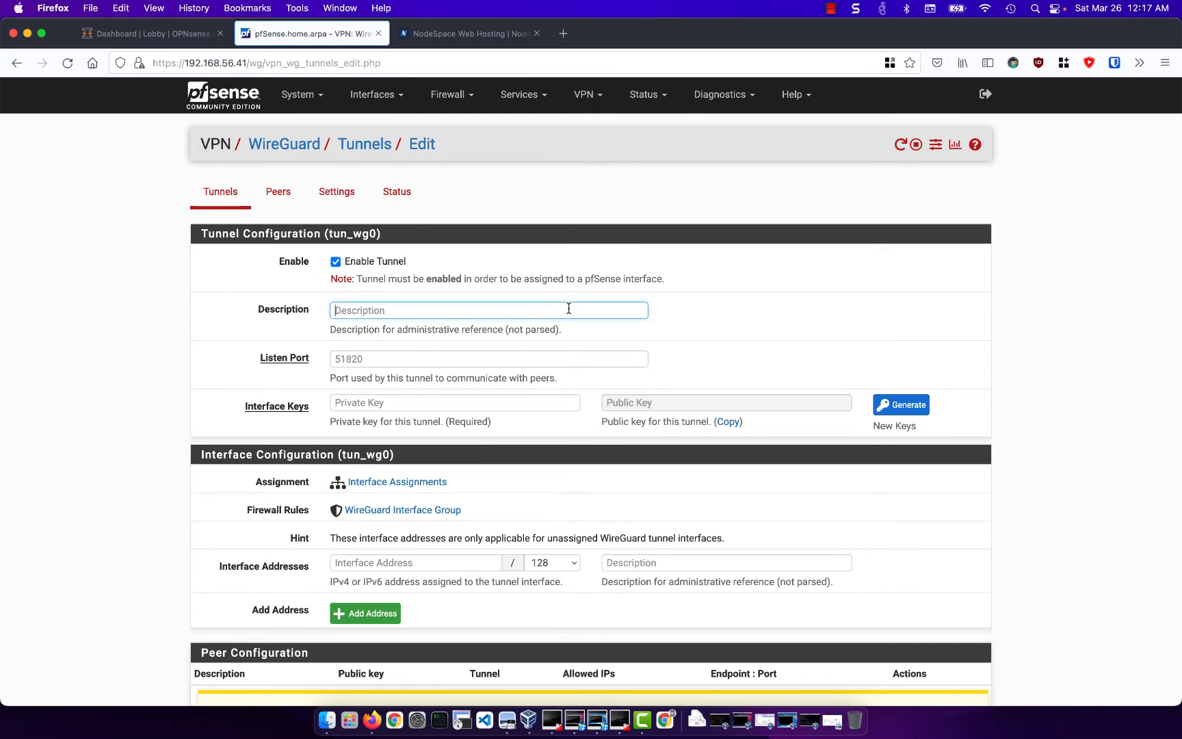
text(Site To Site)
- Set the tunnel's listen port to 51820, generate new interface keys and save the tunnel
click(494, 359)
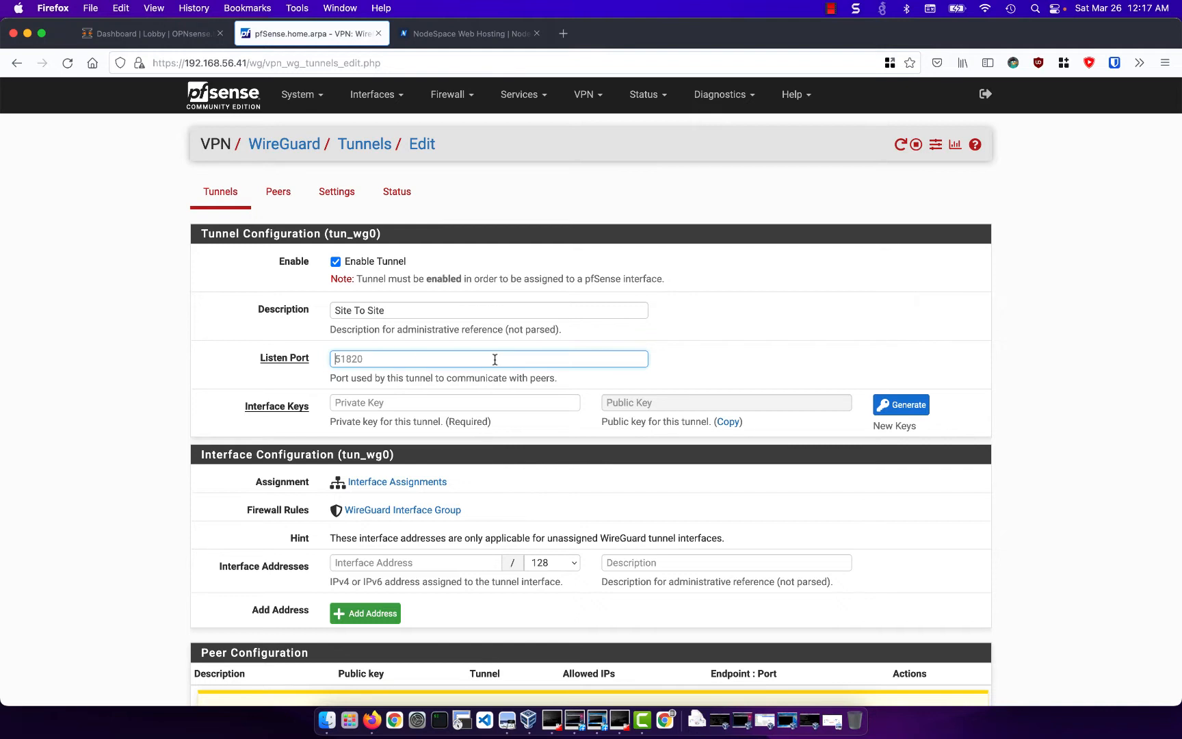
text(51820)
click(898, 408)
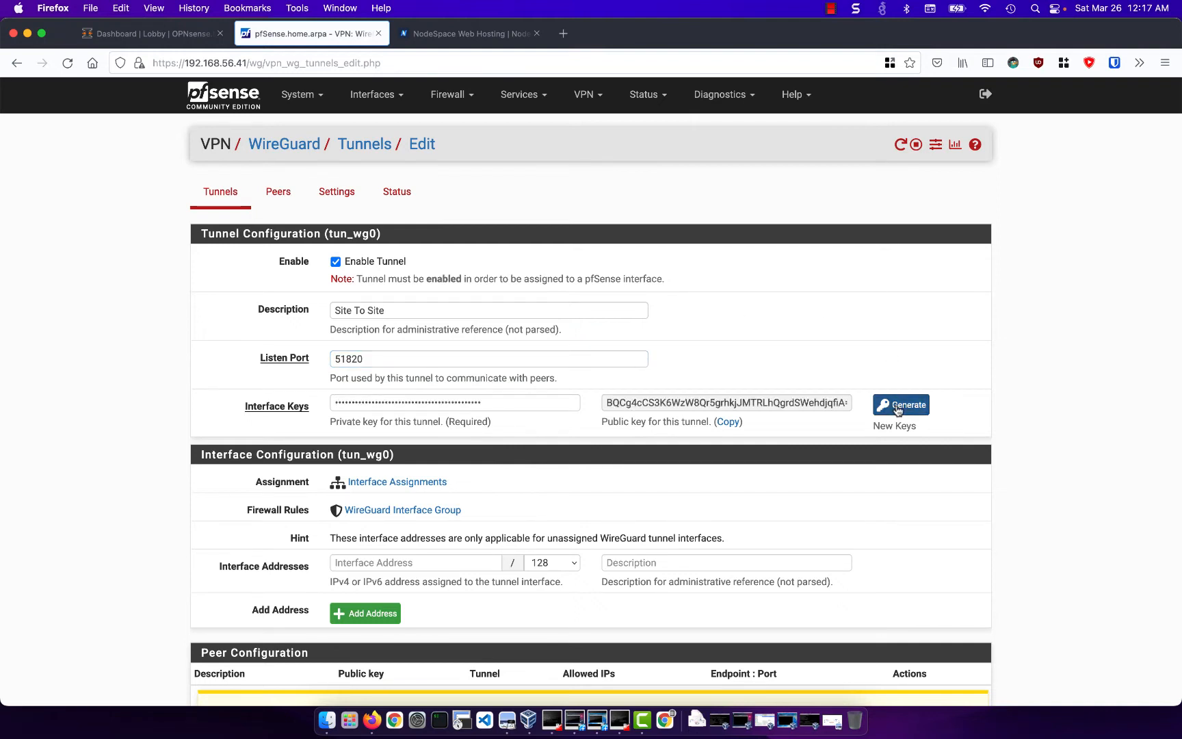
scroll(898, 408, down, 3)
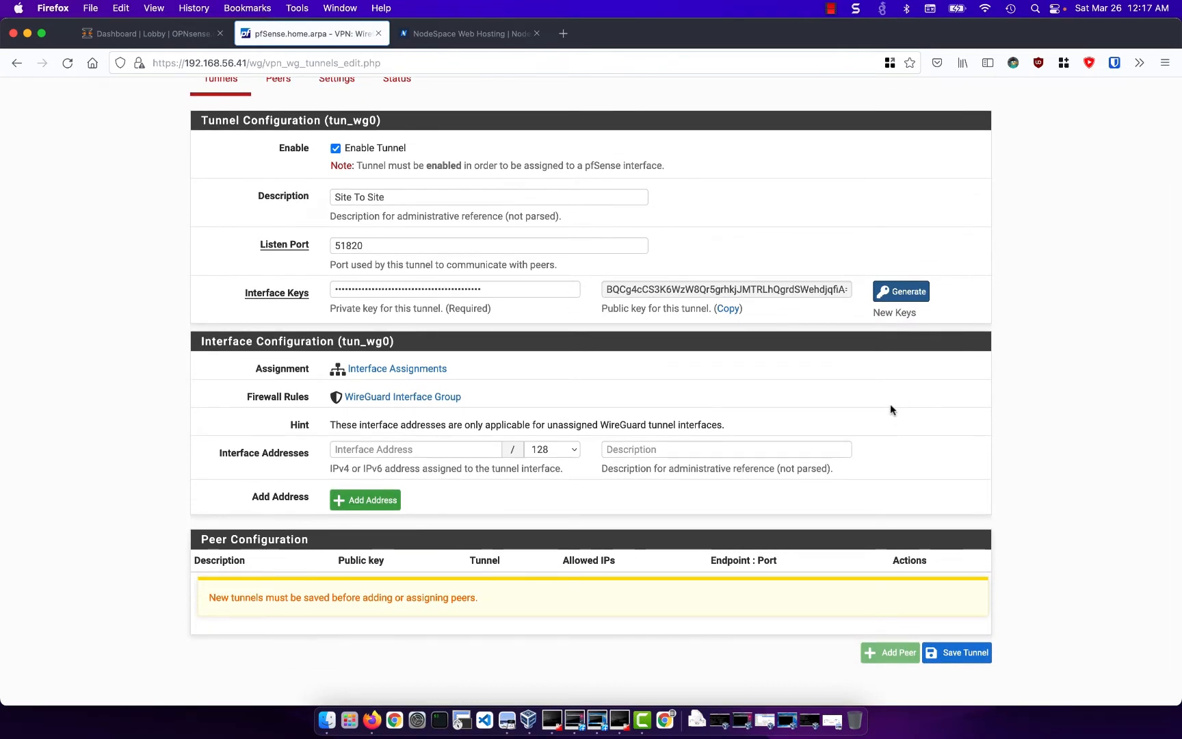
click(952, 653)
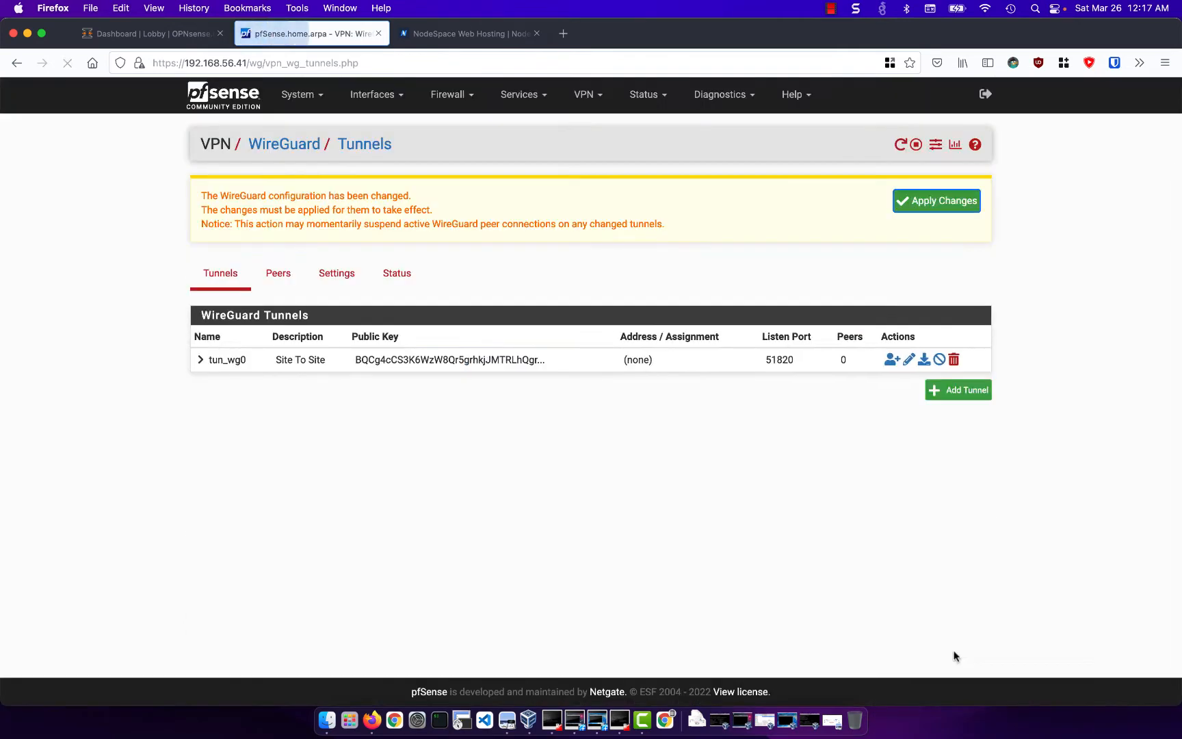
- Reopen the Site To Site tunnel, apply the pending WireGuard changes, and add tun_wg0 as a new interface assignment
click(907, 360)
scroll(677, 403, down, 1)
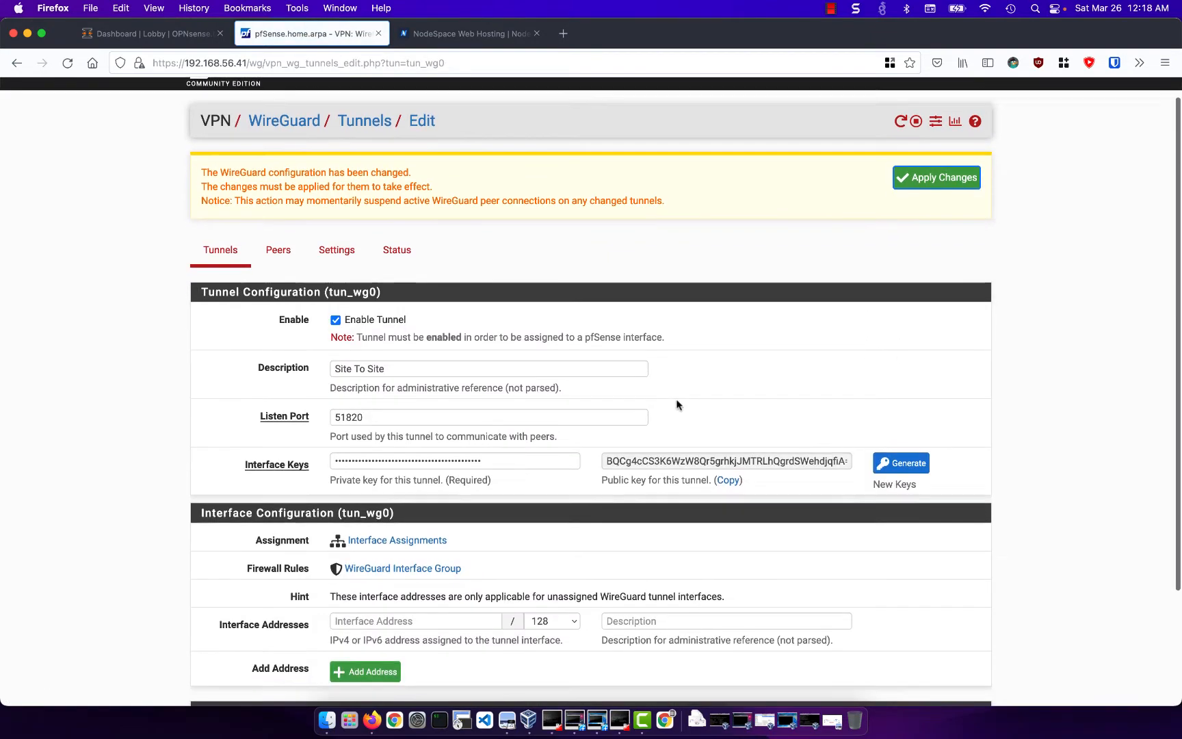
click(929, 176)
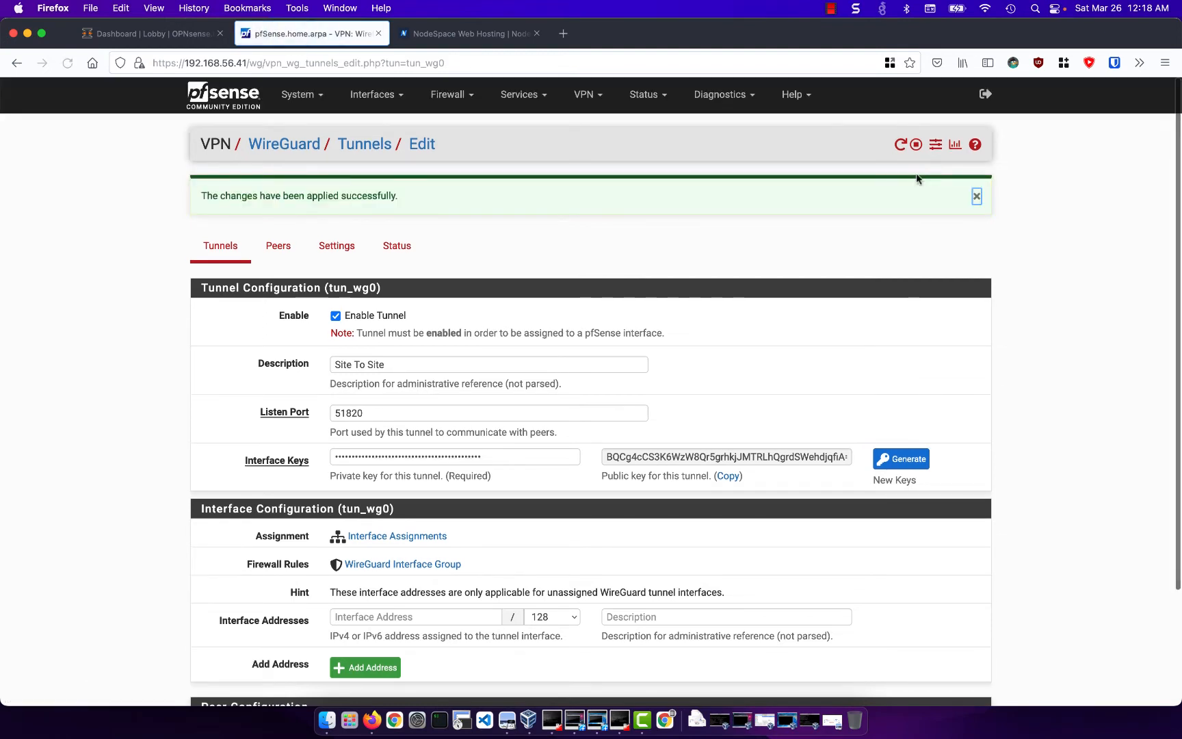
click(414, 537)
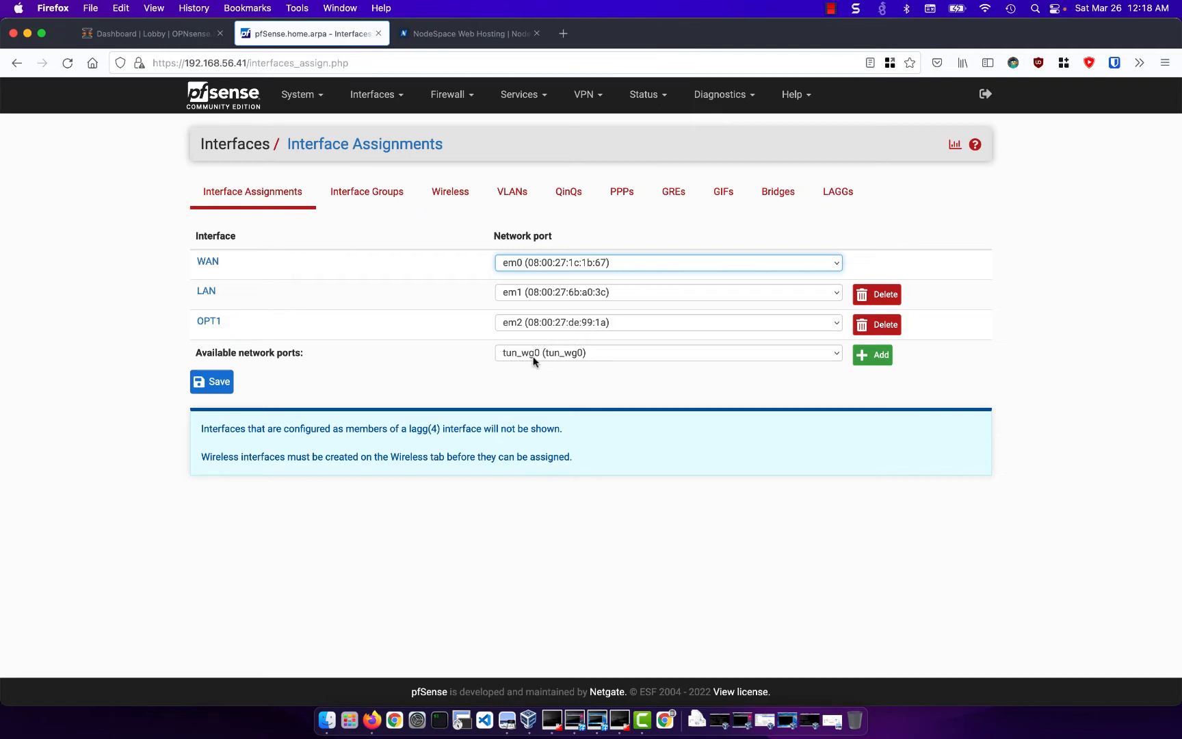
click(874, 355)
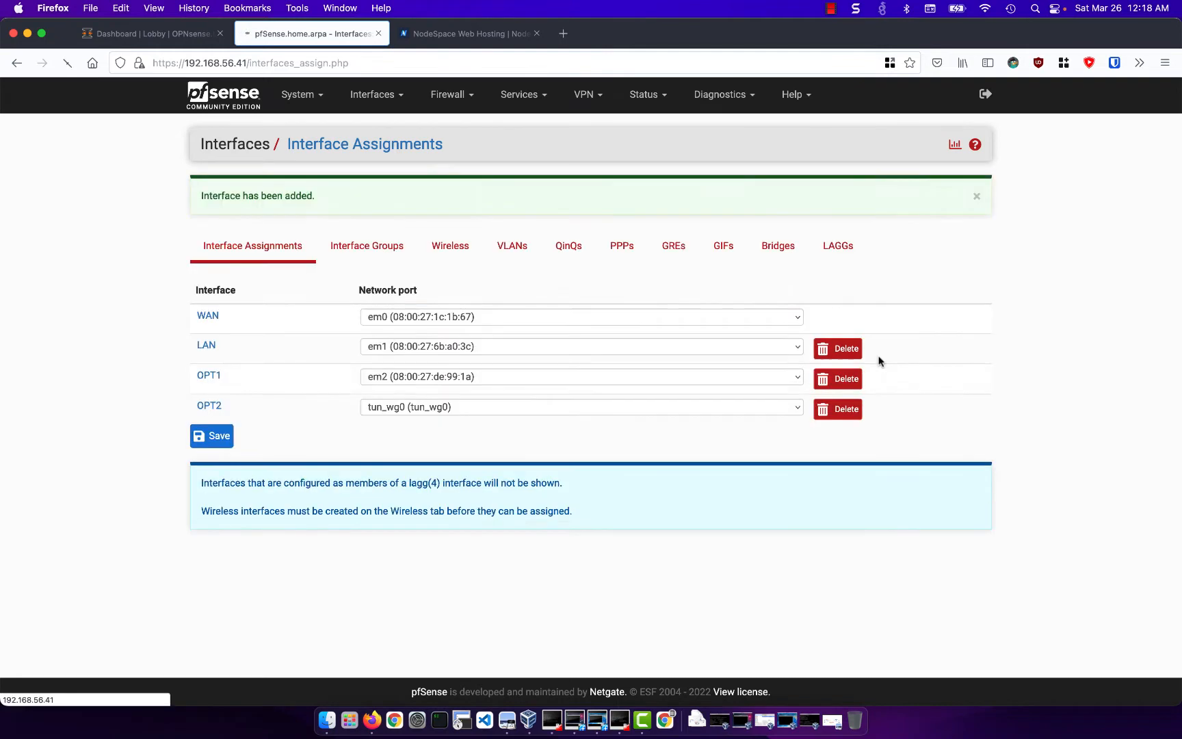
- Enable the OPT2 interface, name it wg0 and set its IPv4 configuration type to Static IPv4
click(220, 412)
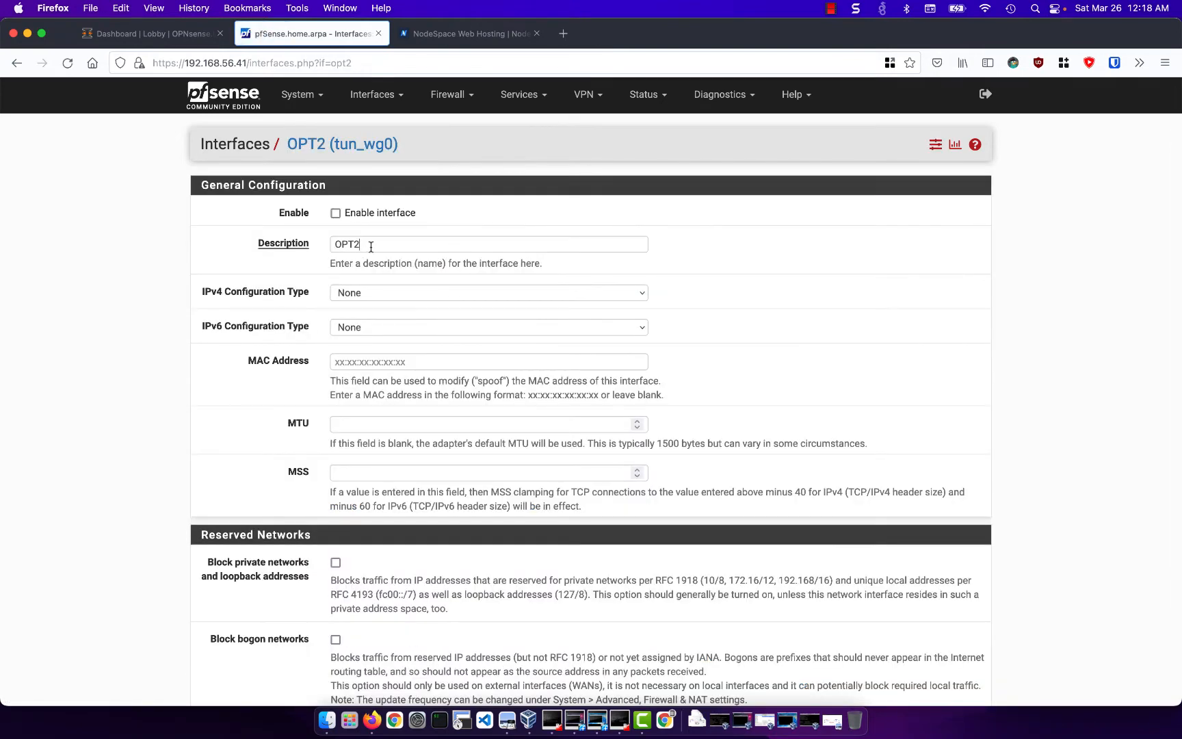
click(304, 251)
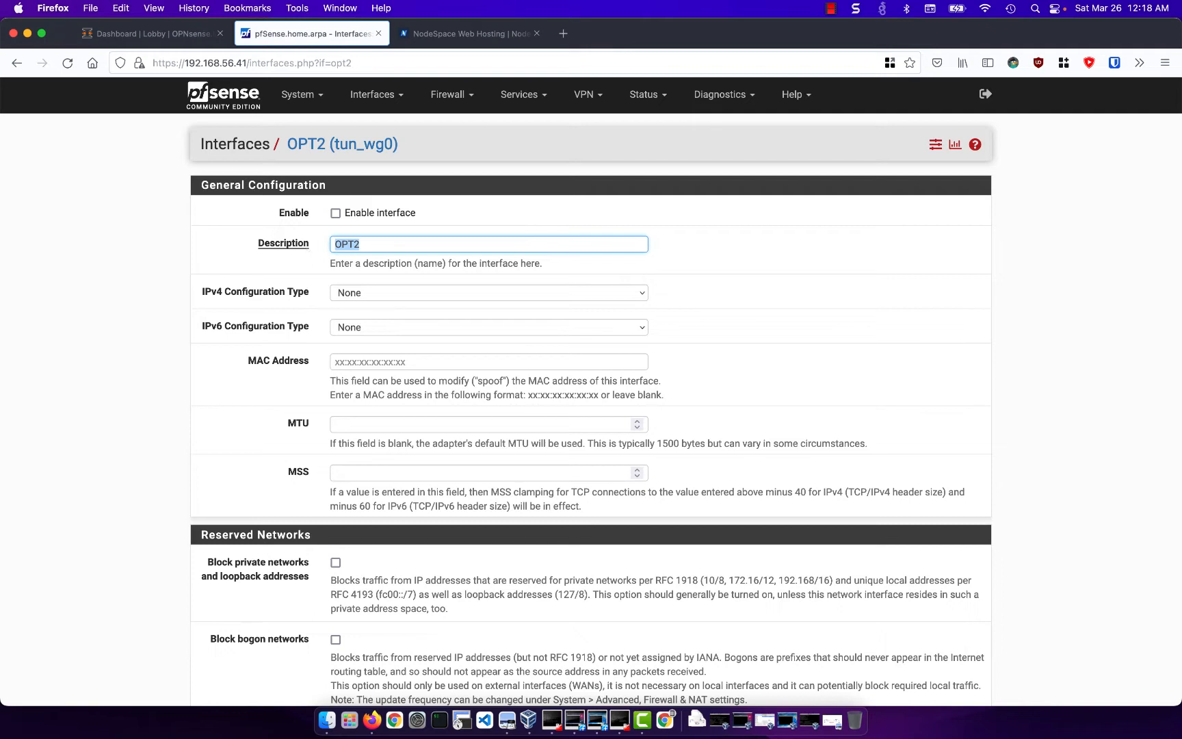
text(wg0)
click(335, 216)
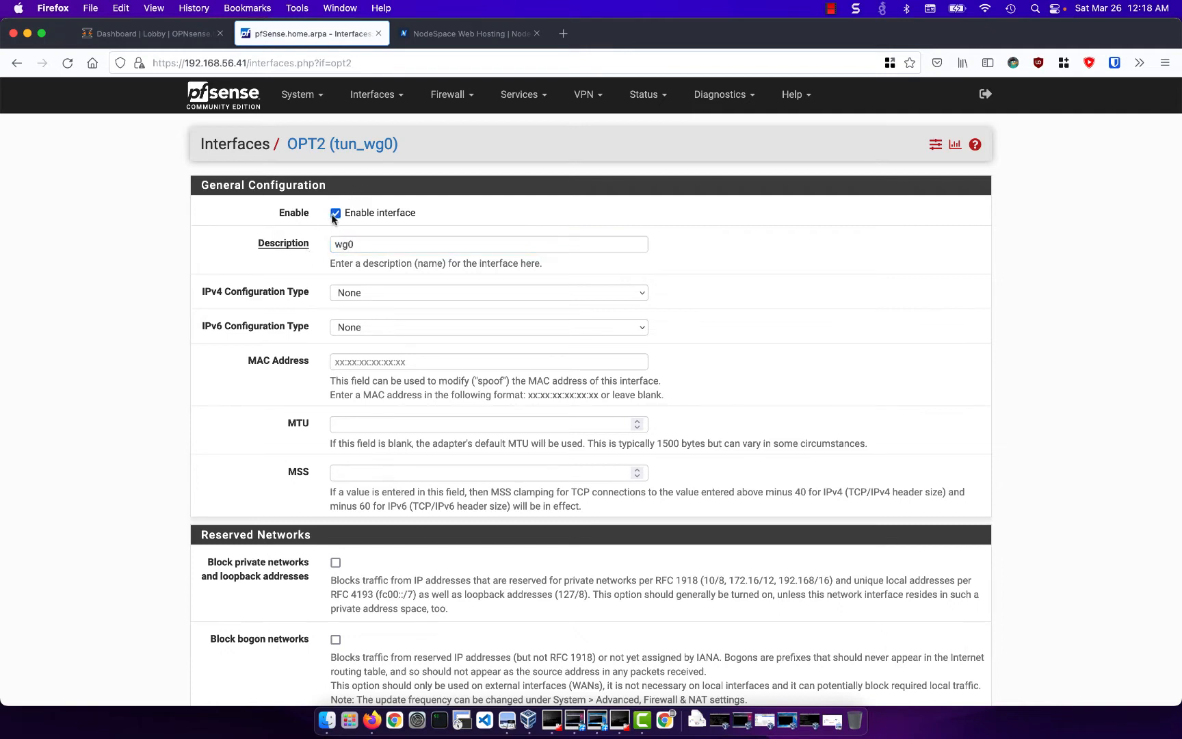
click(415, 298)
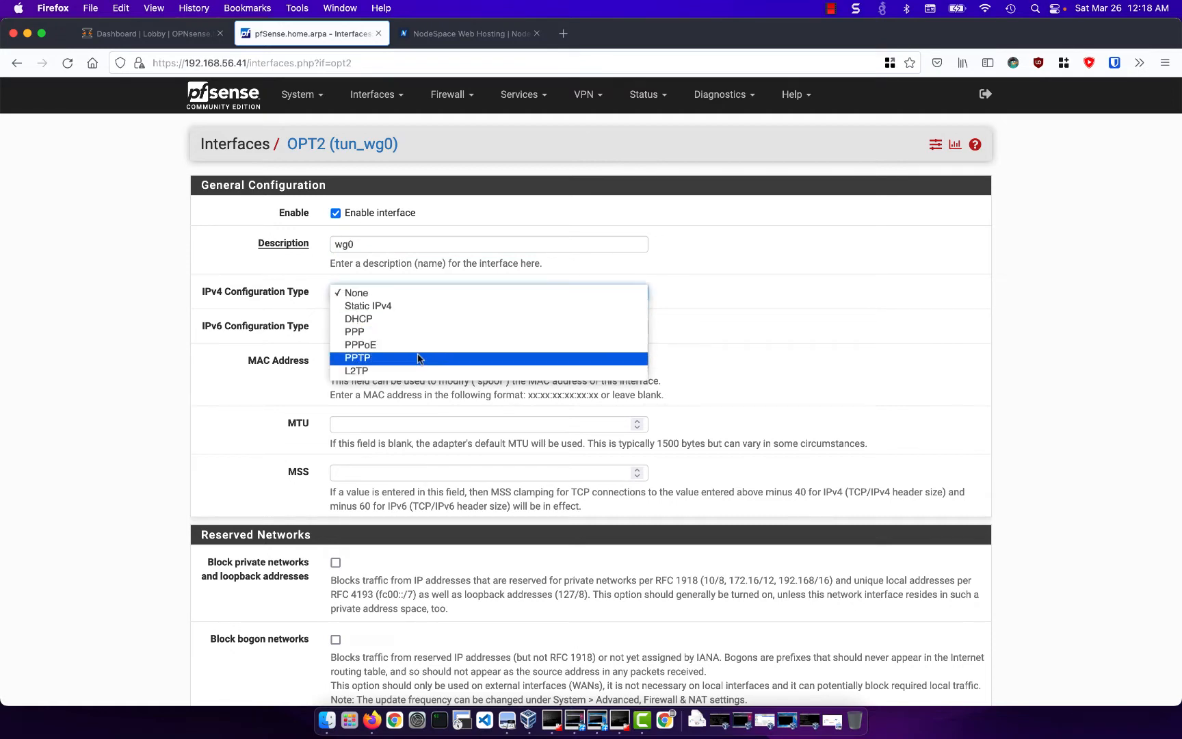
click(420, 307)
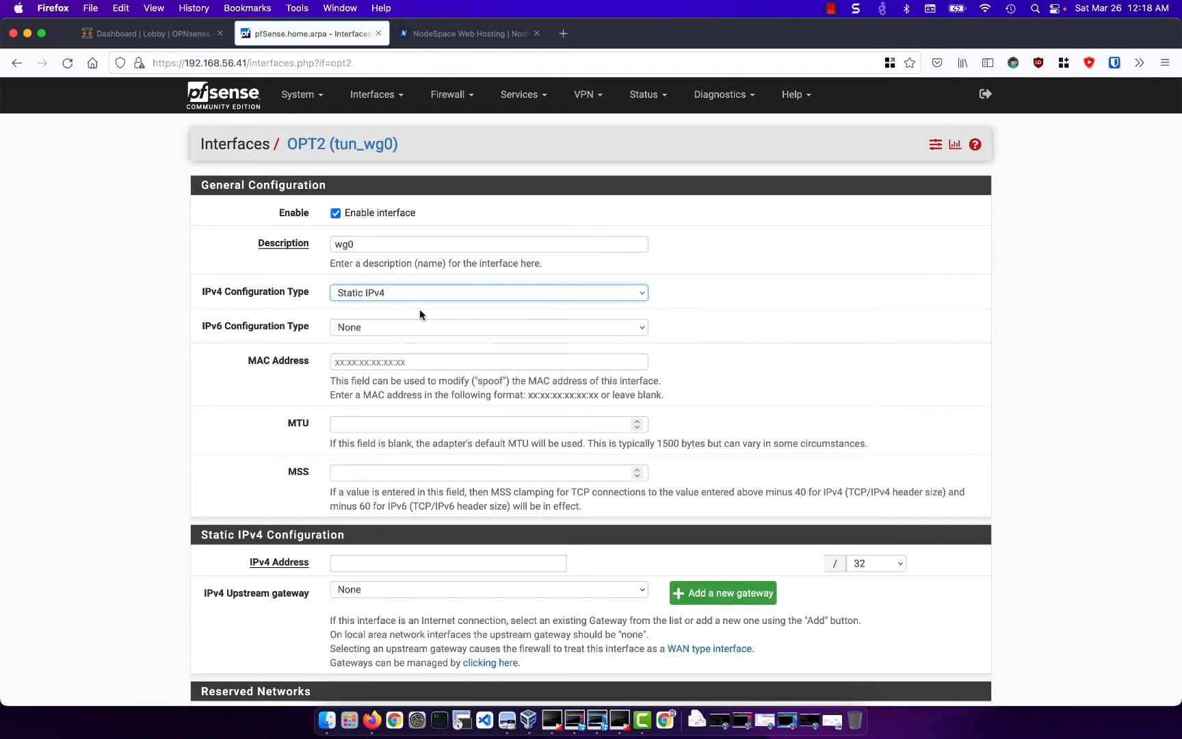
- Set the wg0 interface's static IPv4 address to 172.16.1.2
scroll(469, 349, down, 2)
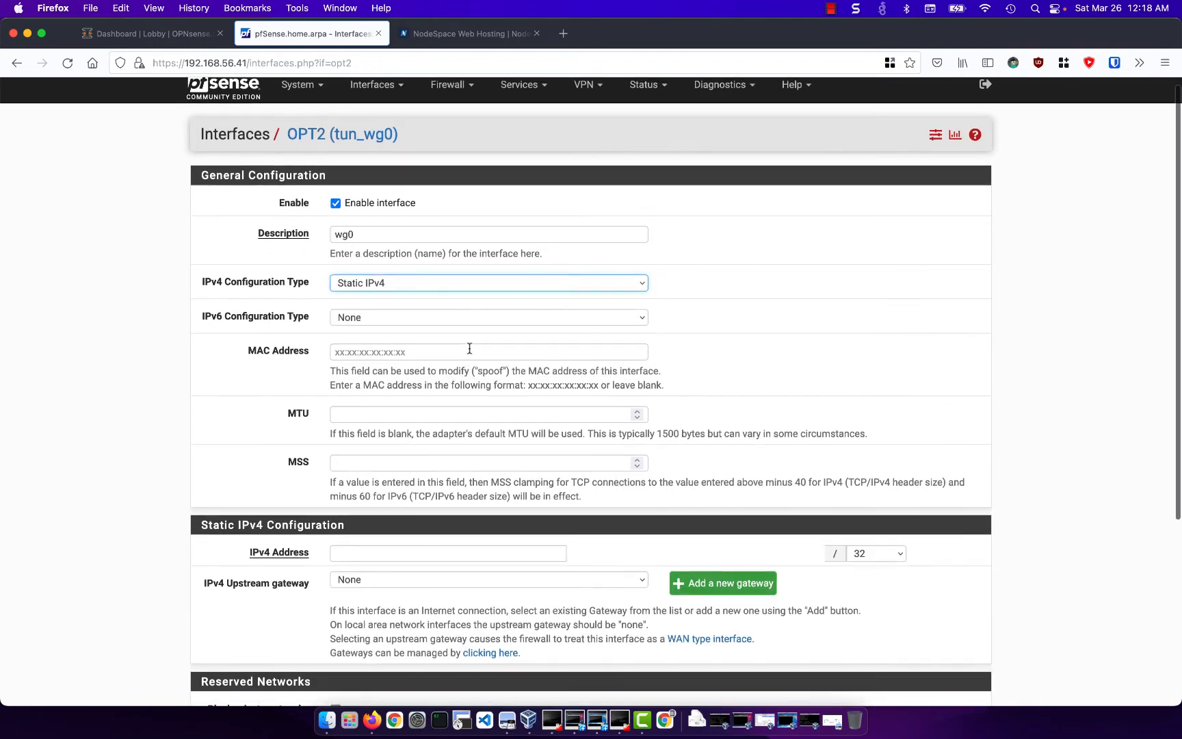
scroll(469, 348, down, 5)
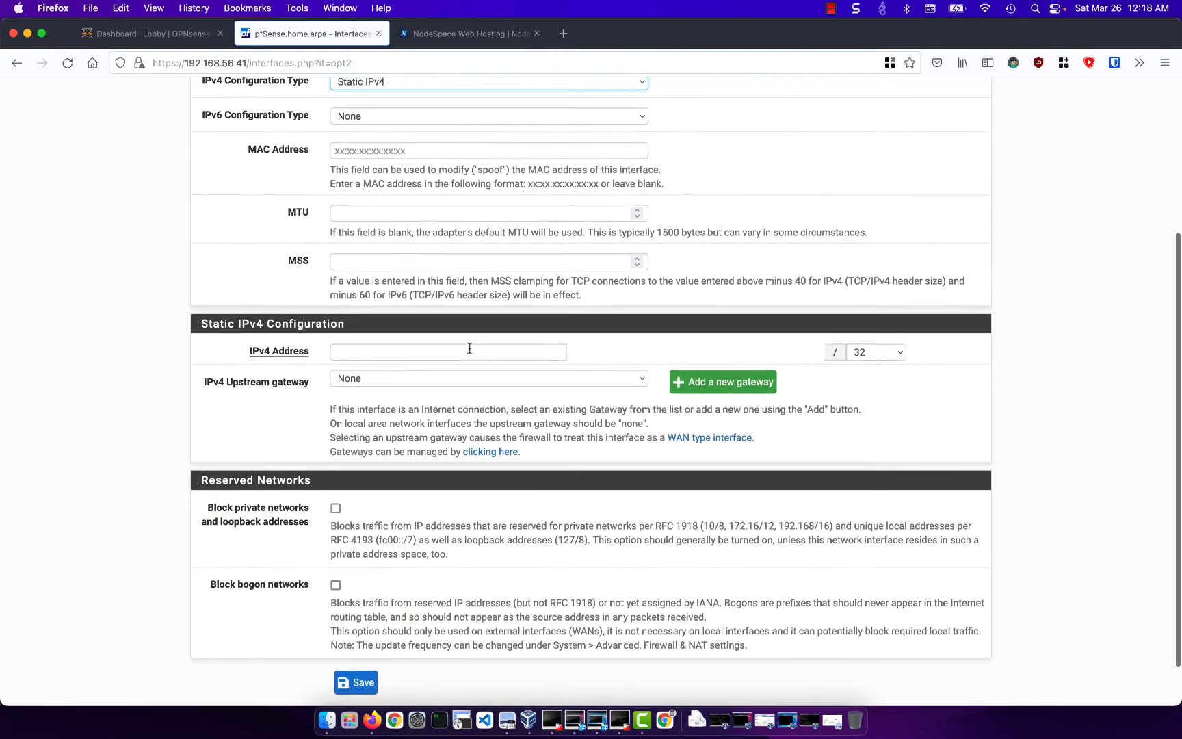
click(469, 348)
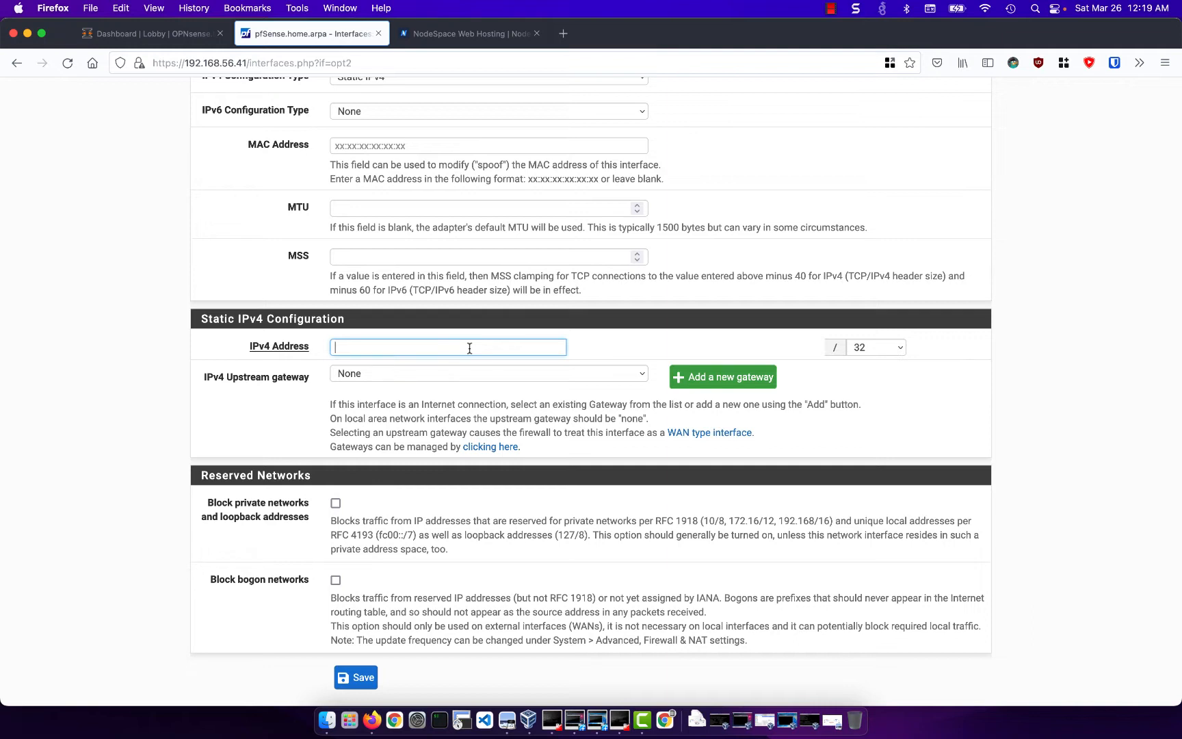
text(172.16.1.)
text(1)
key(BackSpace)
text(2)
- Set the wg0 address's subnet mask to /24, then save and apply the interface configuration
click(873, 351)
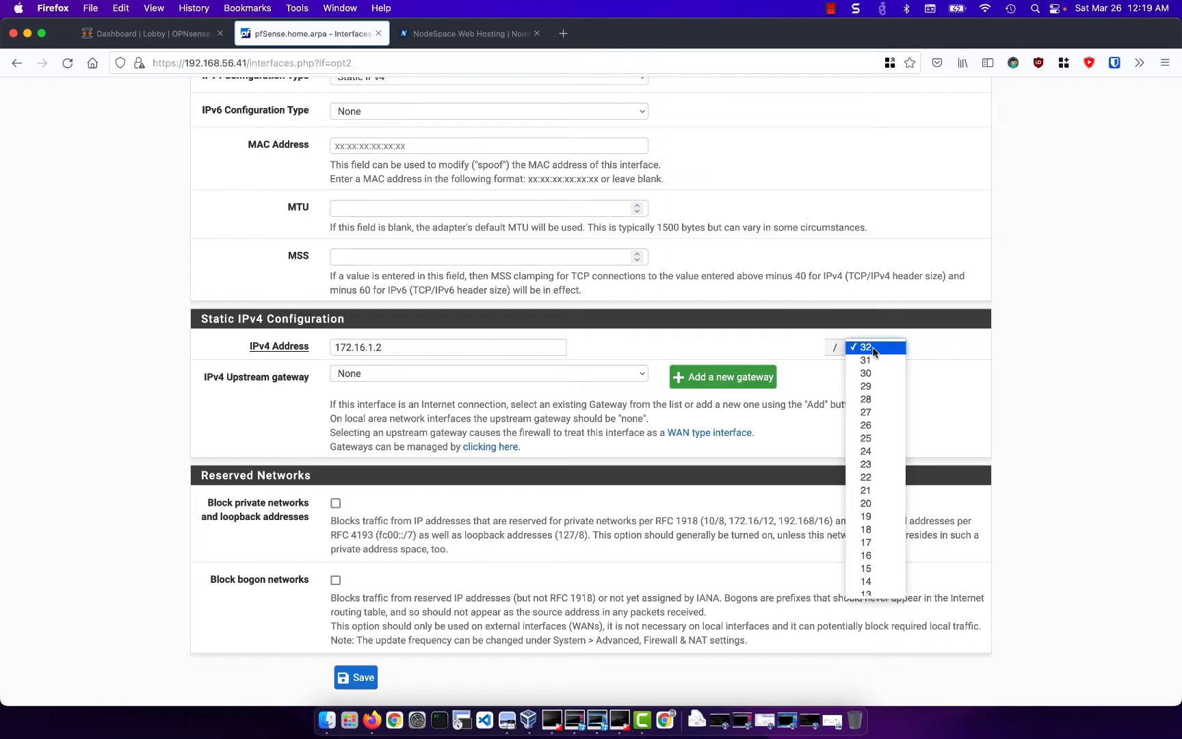
click(880, 450)
click(898, 383)
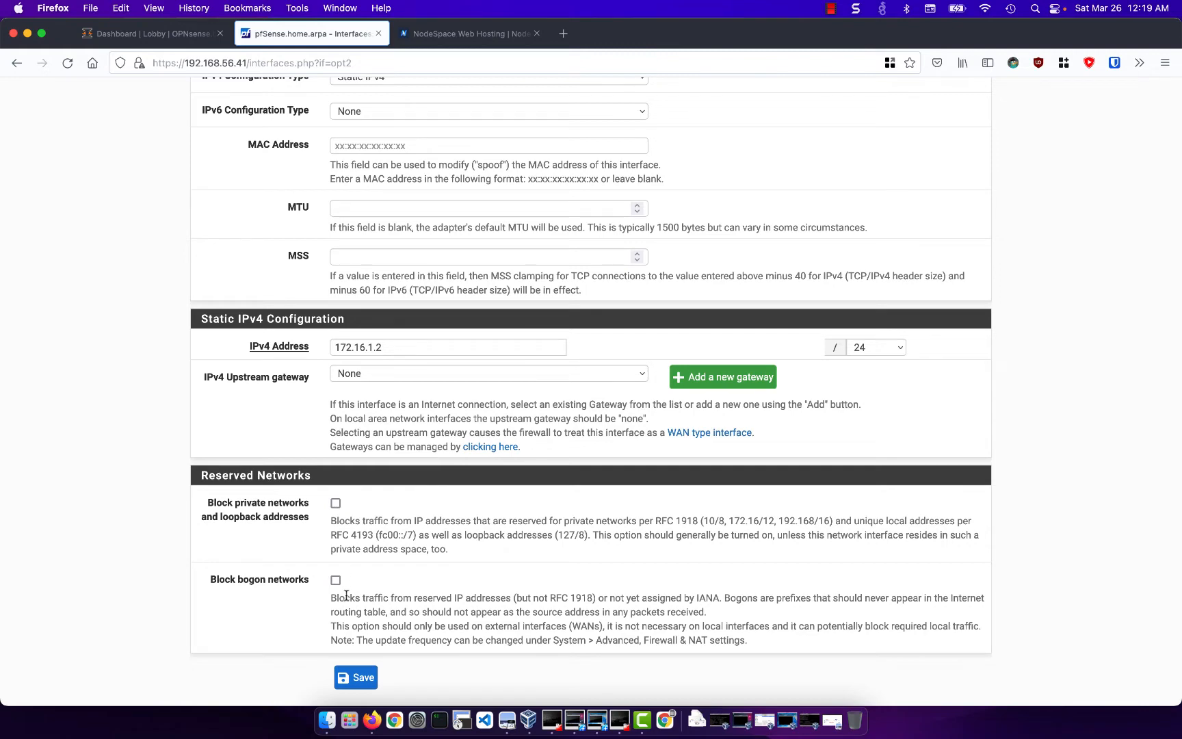
click(358, 678)
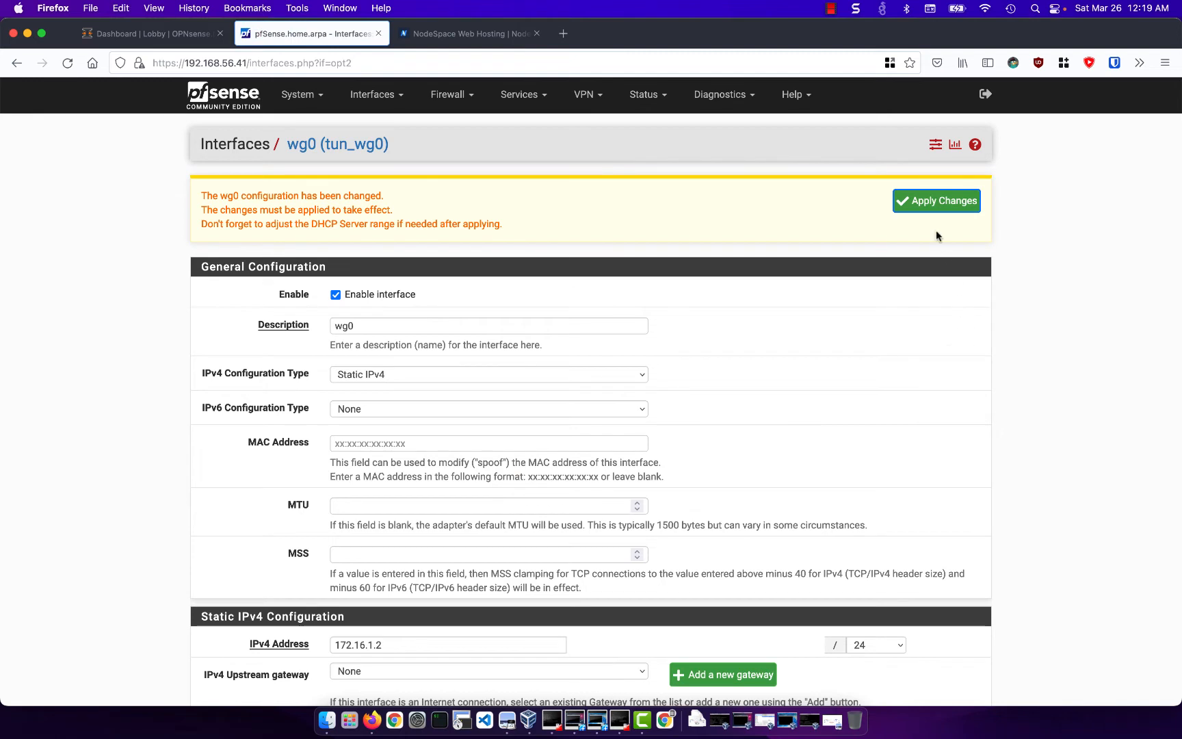
click(927, 207)
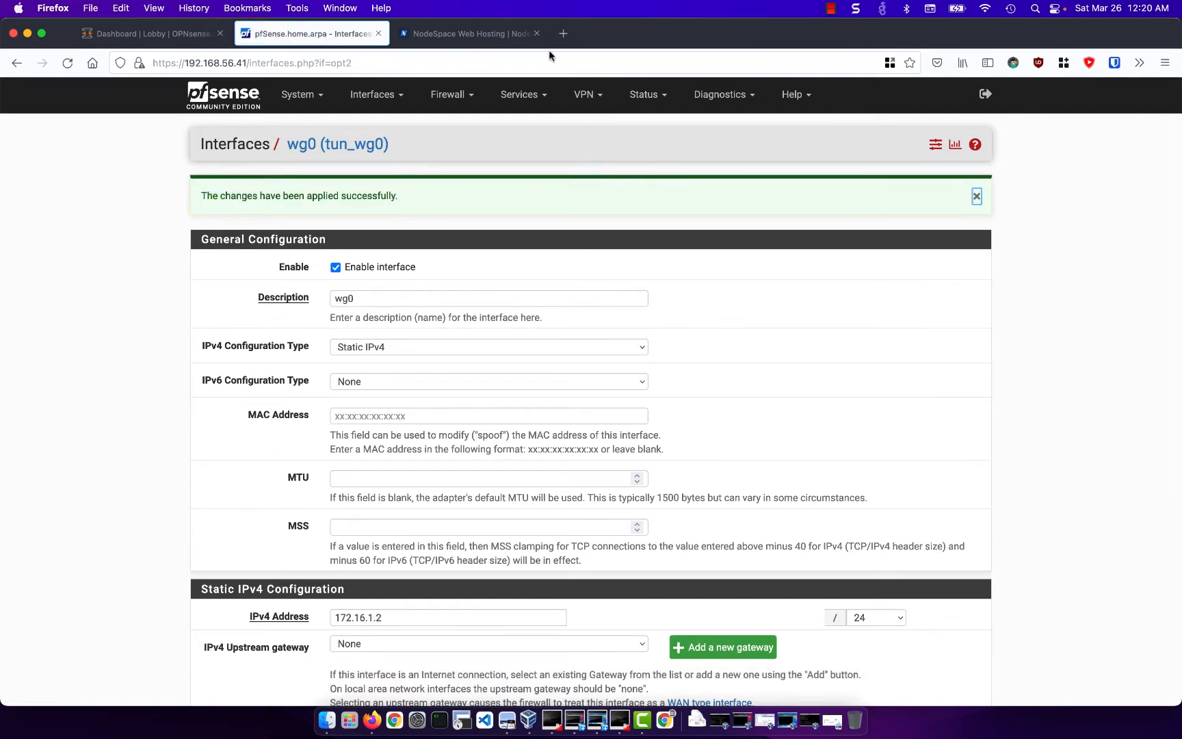
- Start a new firewall rule for the WG0 interface and set its protocol to Any
click(461, 96)
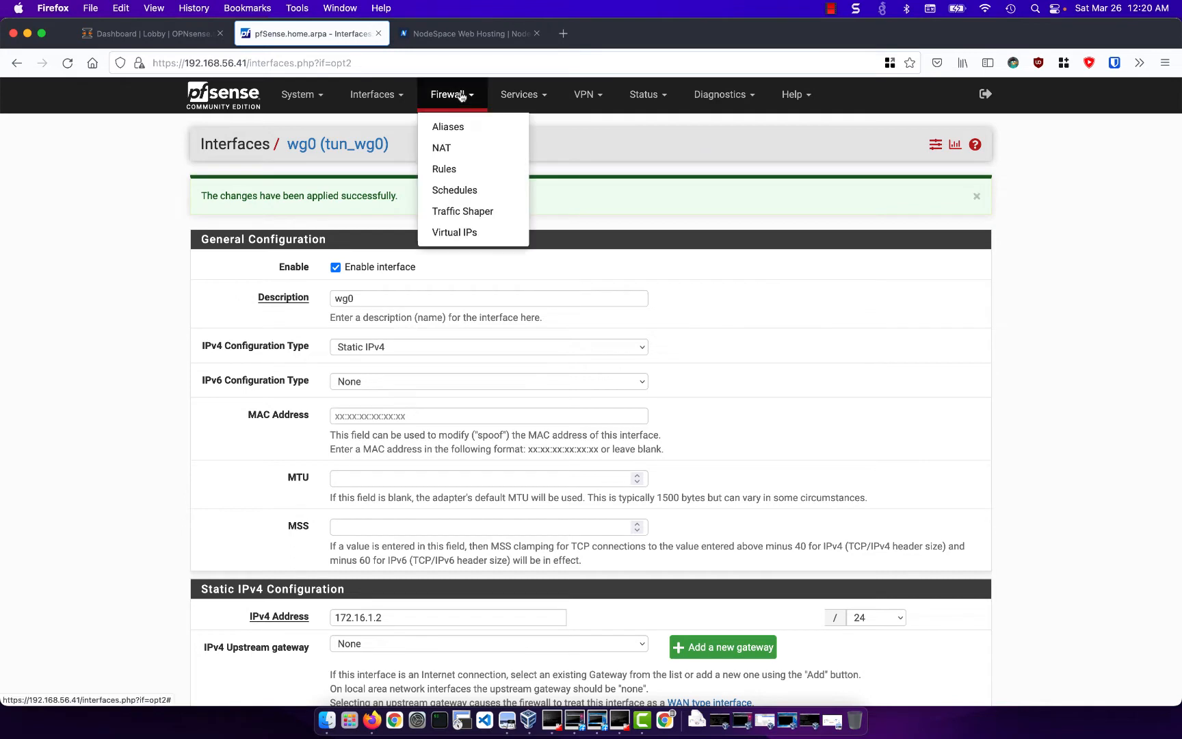
click(458, 168)
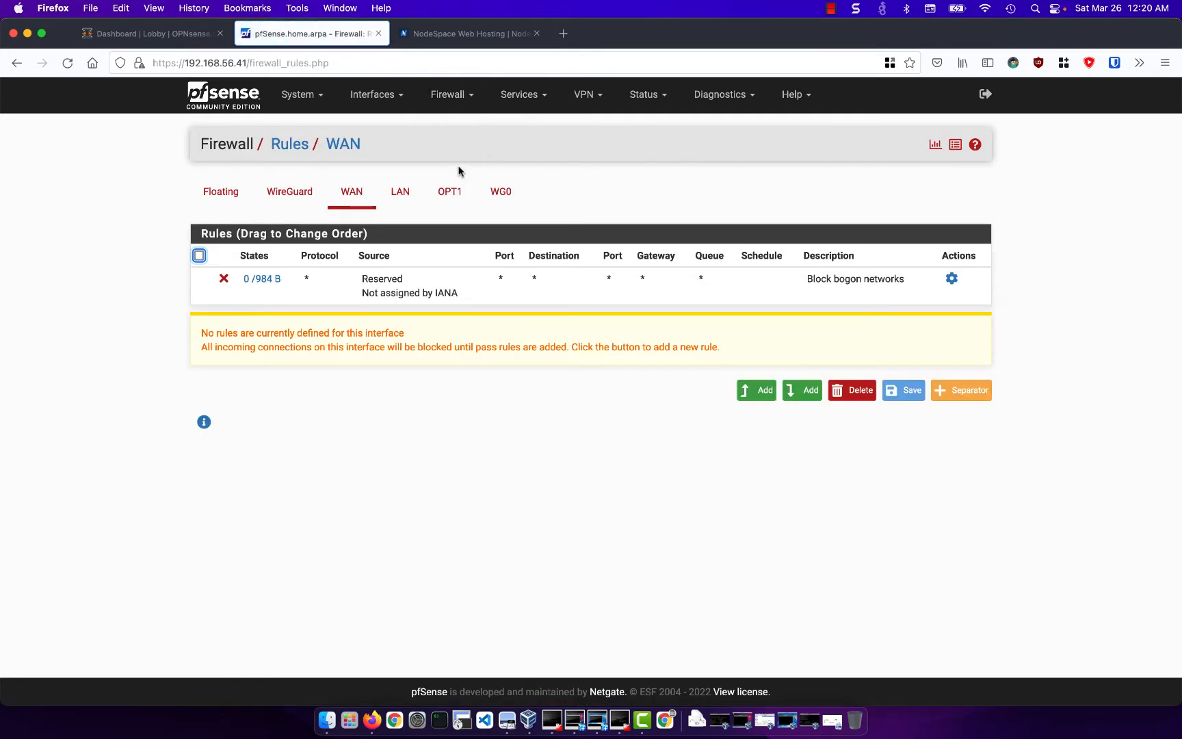
click(514, 210)
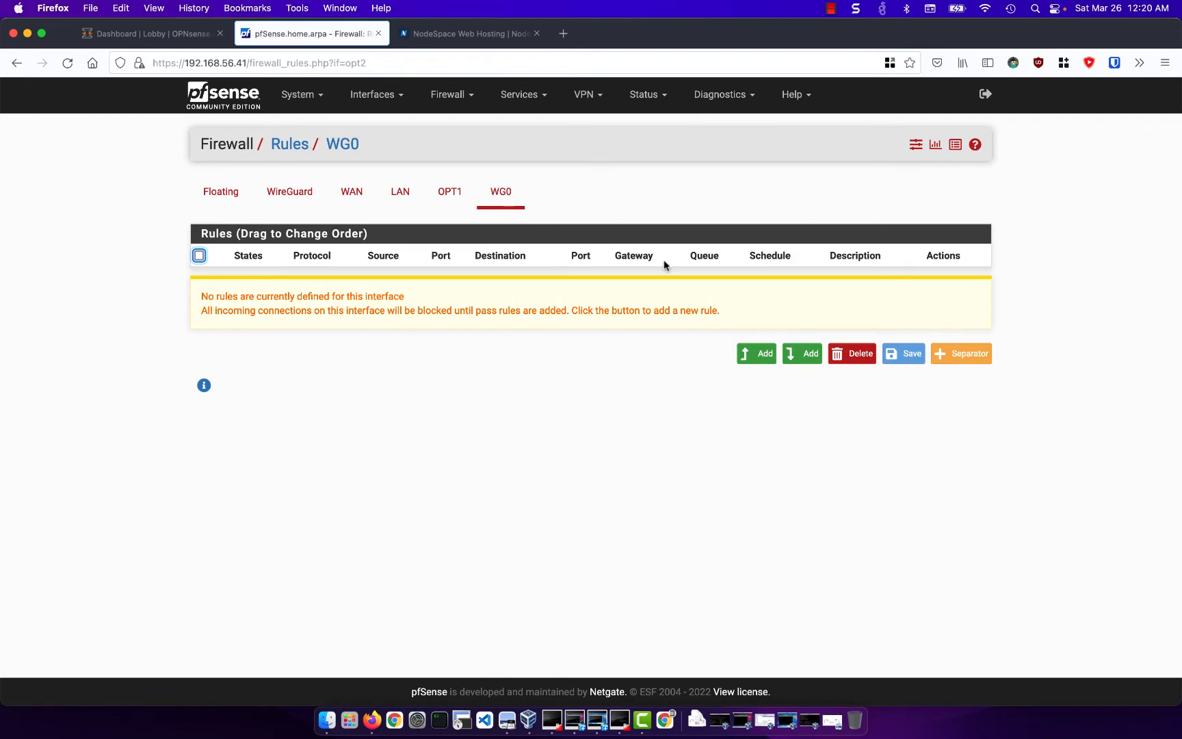
click(764, 354)
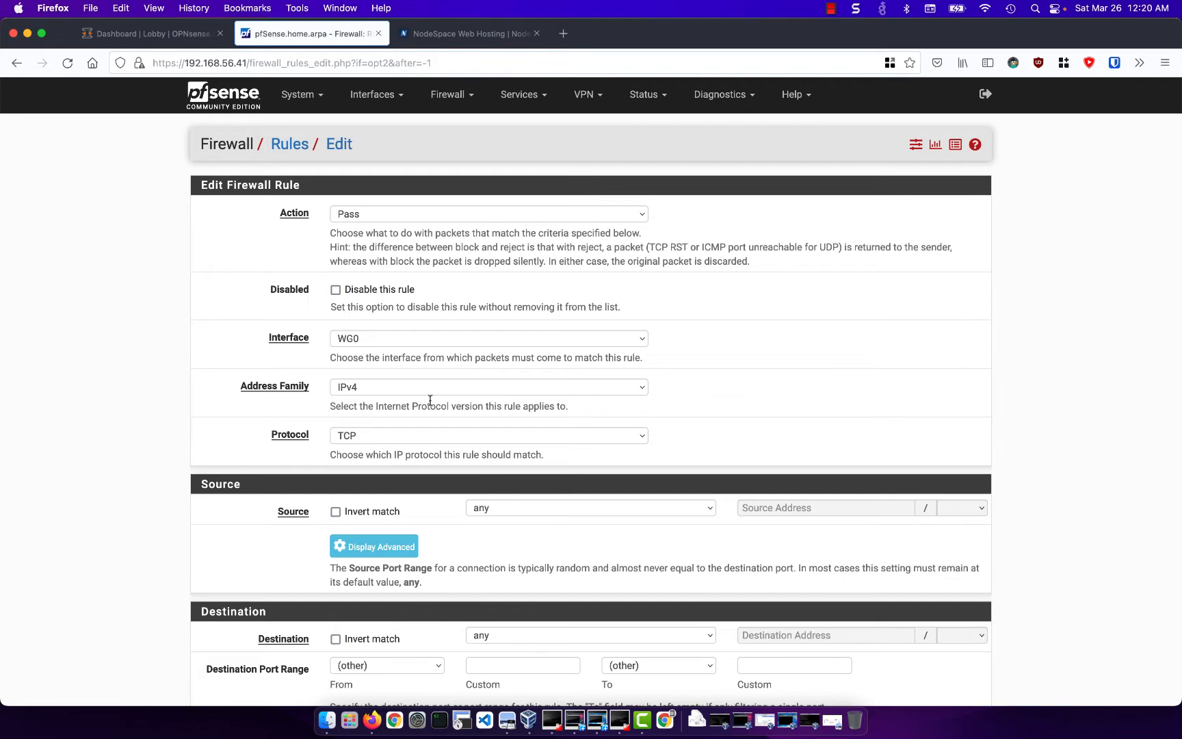
click(431, 430)
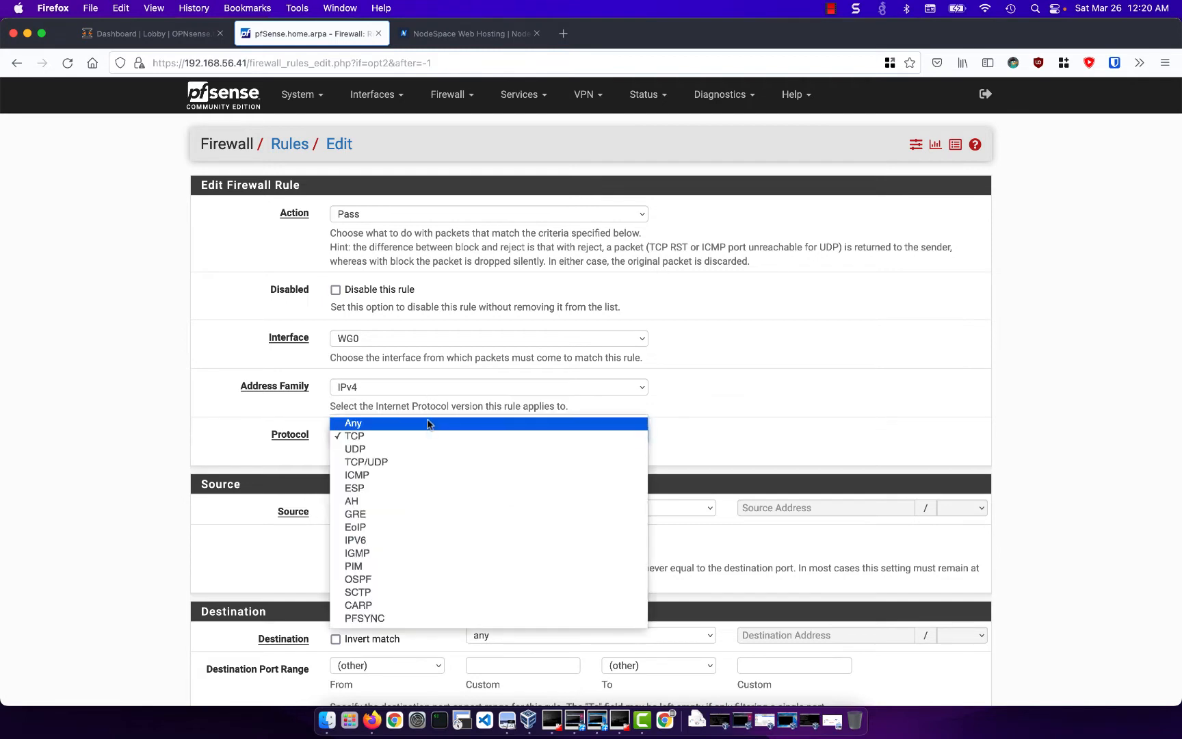
click(428, 425)
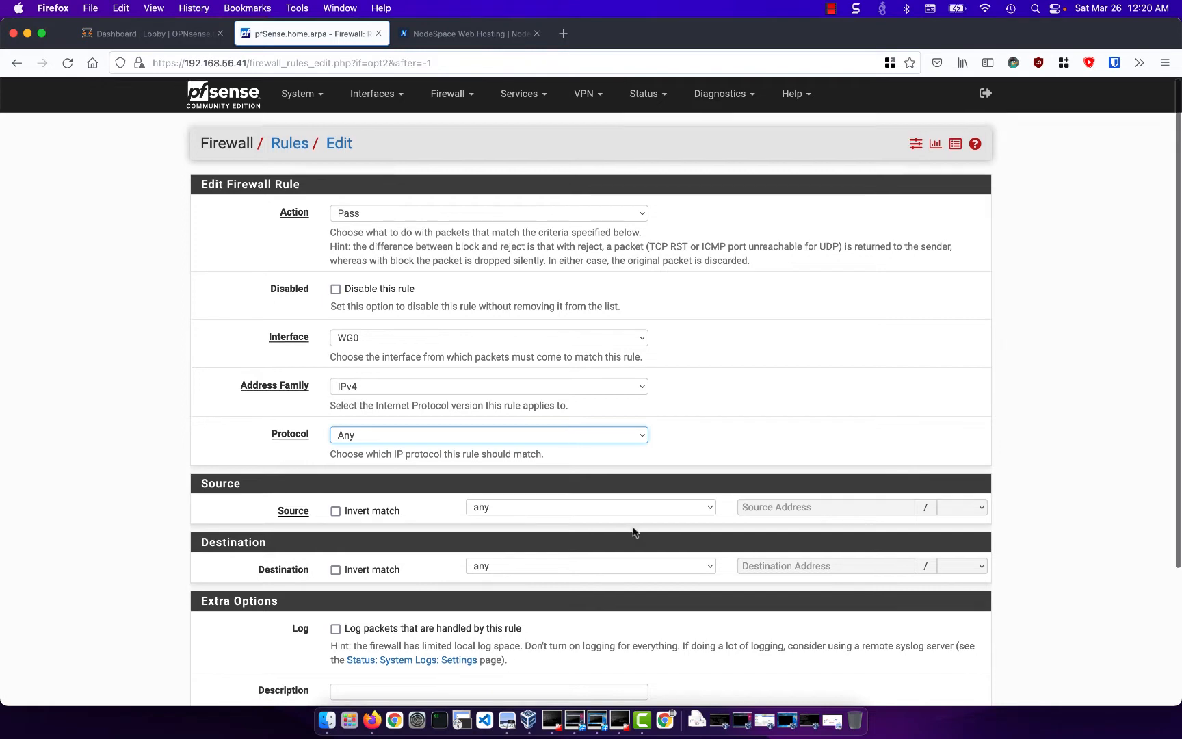
- Save the WG0 rule with source and destination left at any, and apply the firewall changes
scroll(632, 527, down, 2)
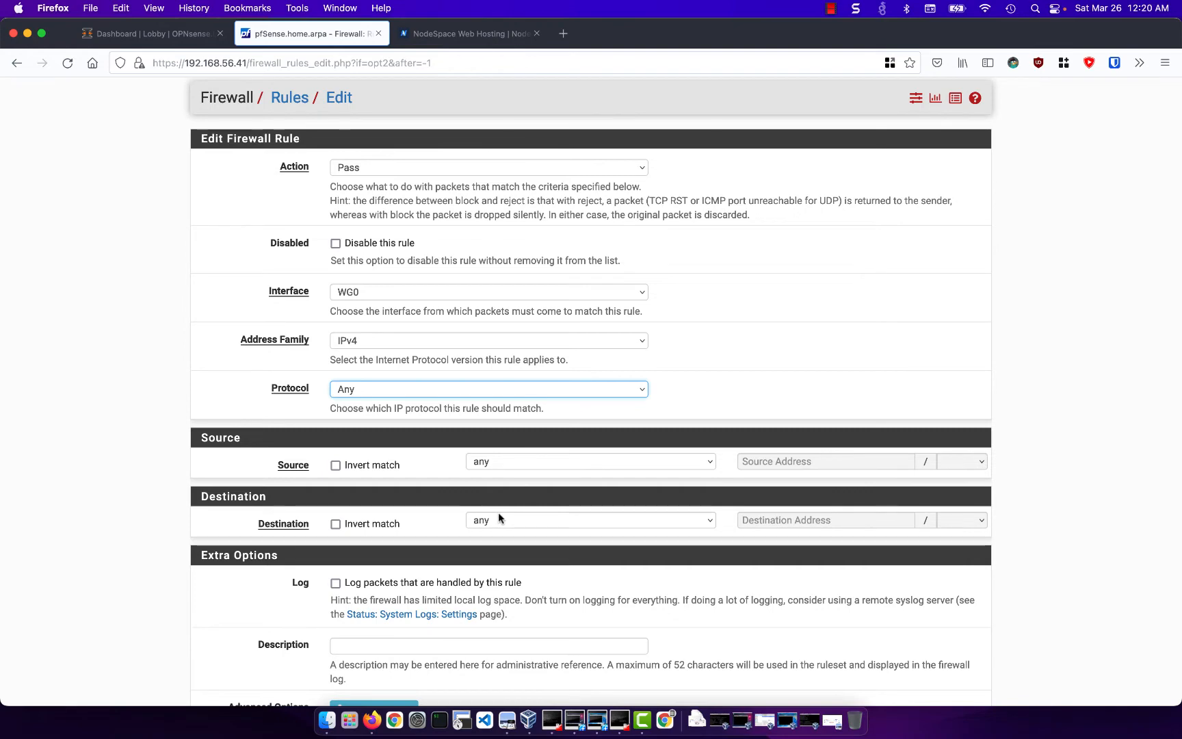
scroll(498, 513, down, 3)
click(357, 646)
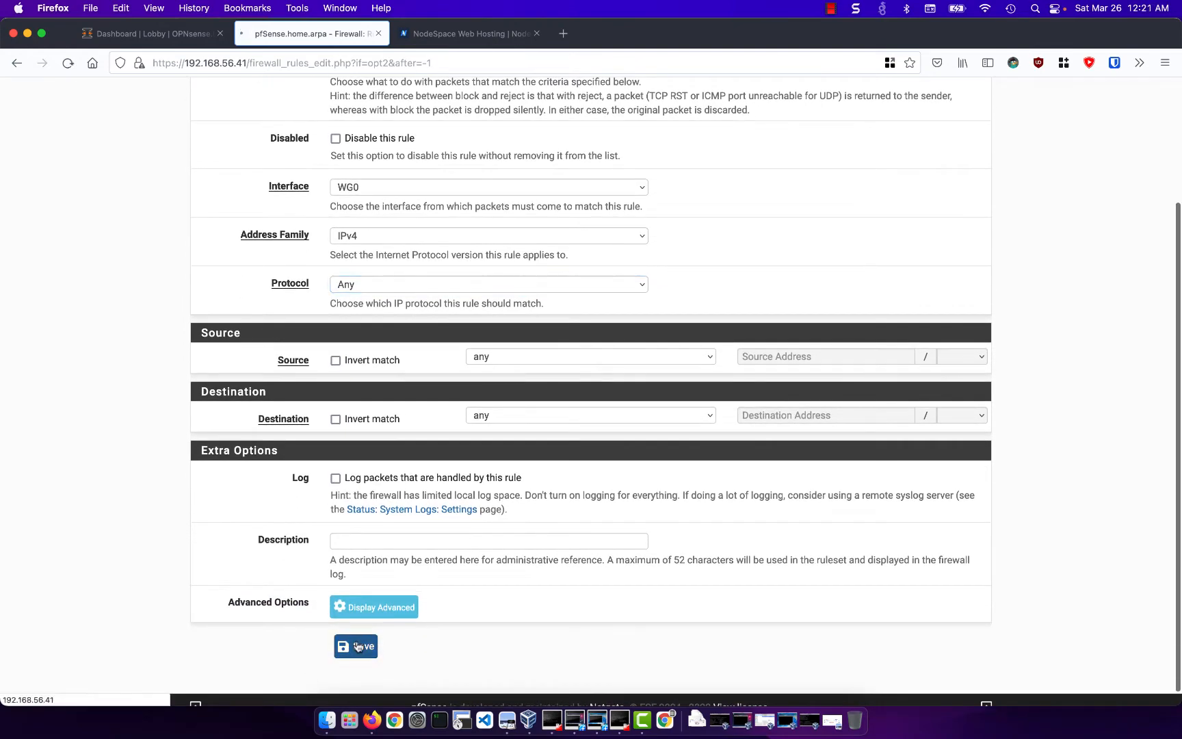
click(956, 200)
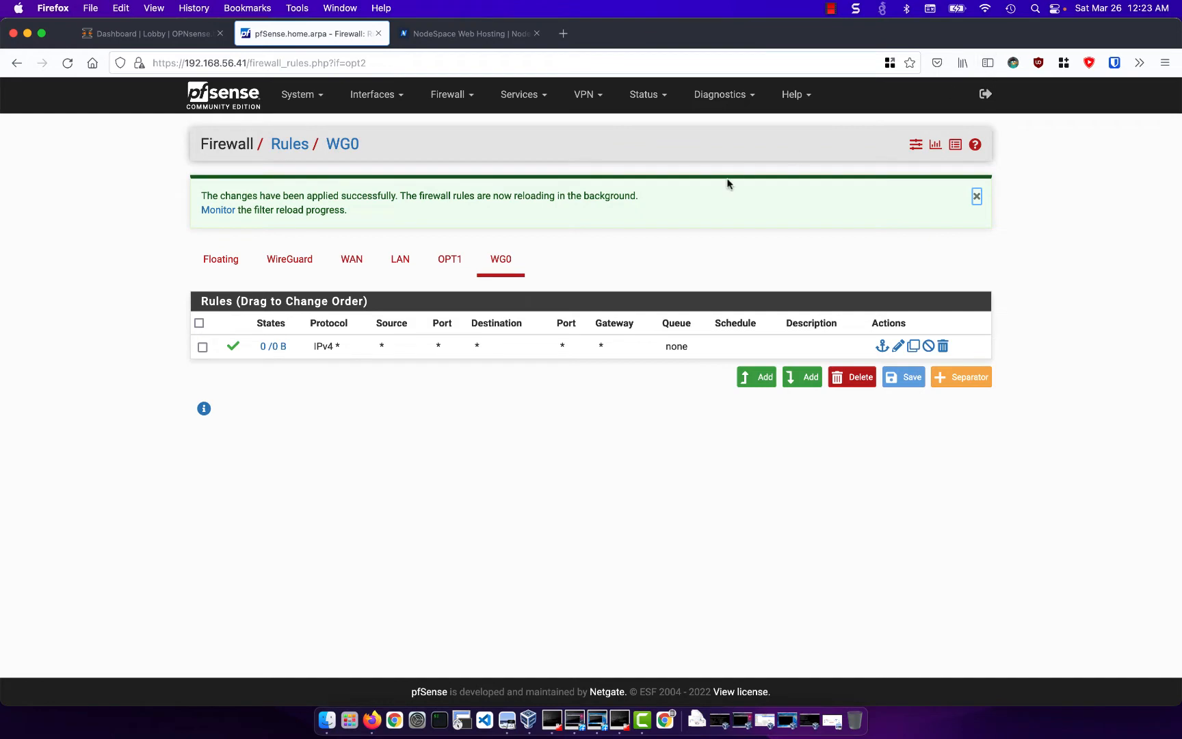
- Start a new firewall rule for the WAN interface and set its protocol to UDP
click(343, 272)
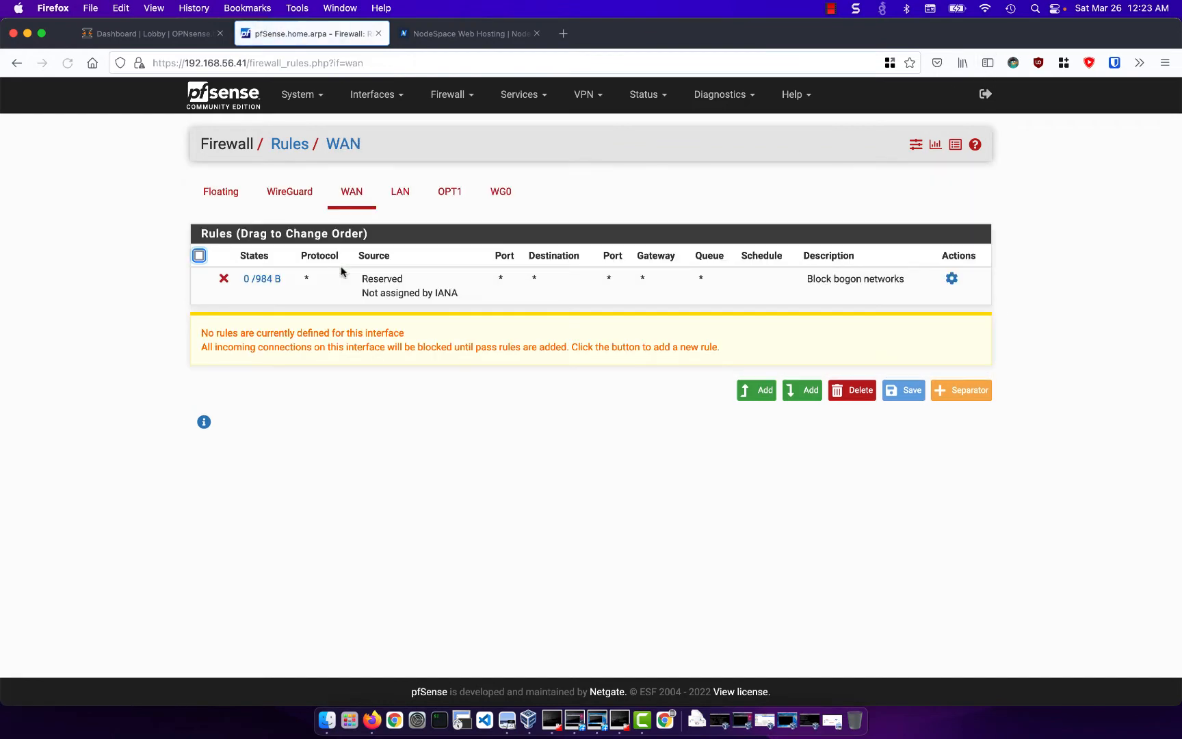
click(759, 390)
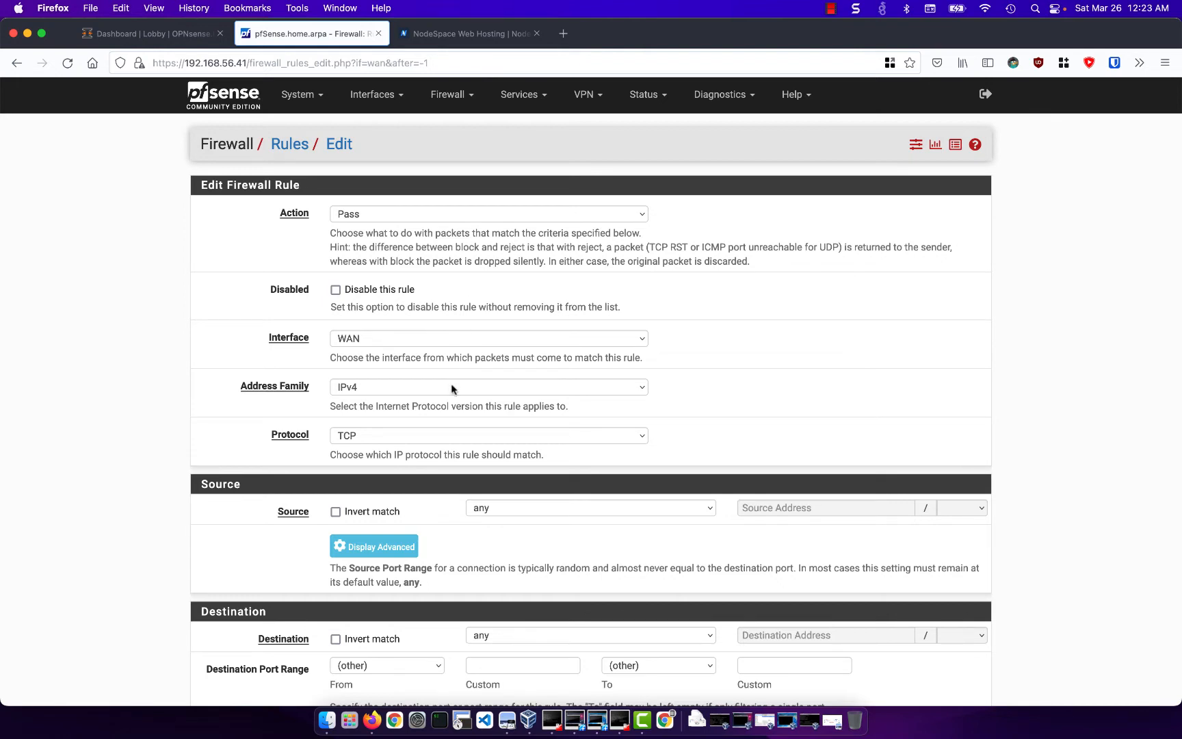
click(442, 436)
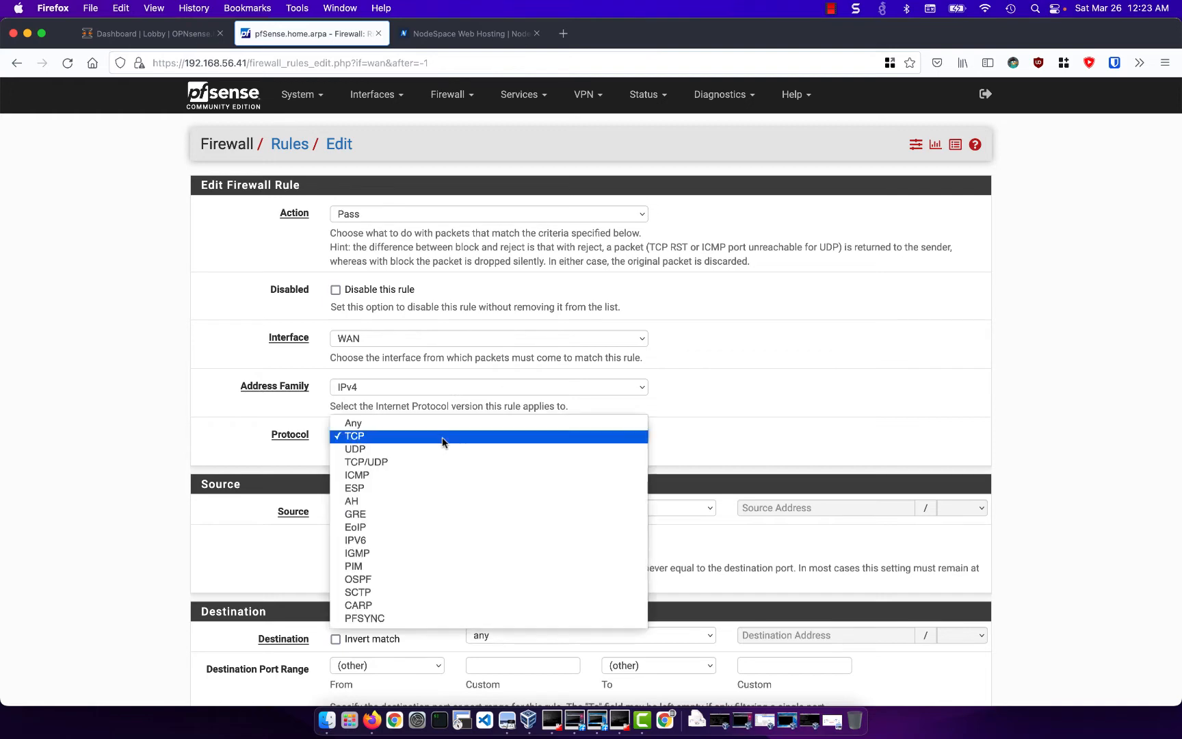
click(444, 449)
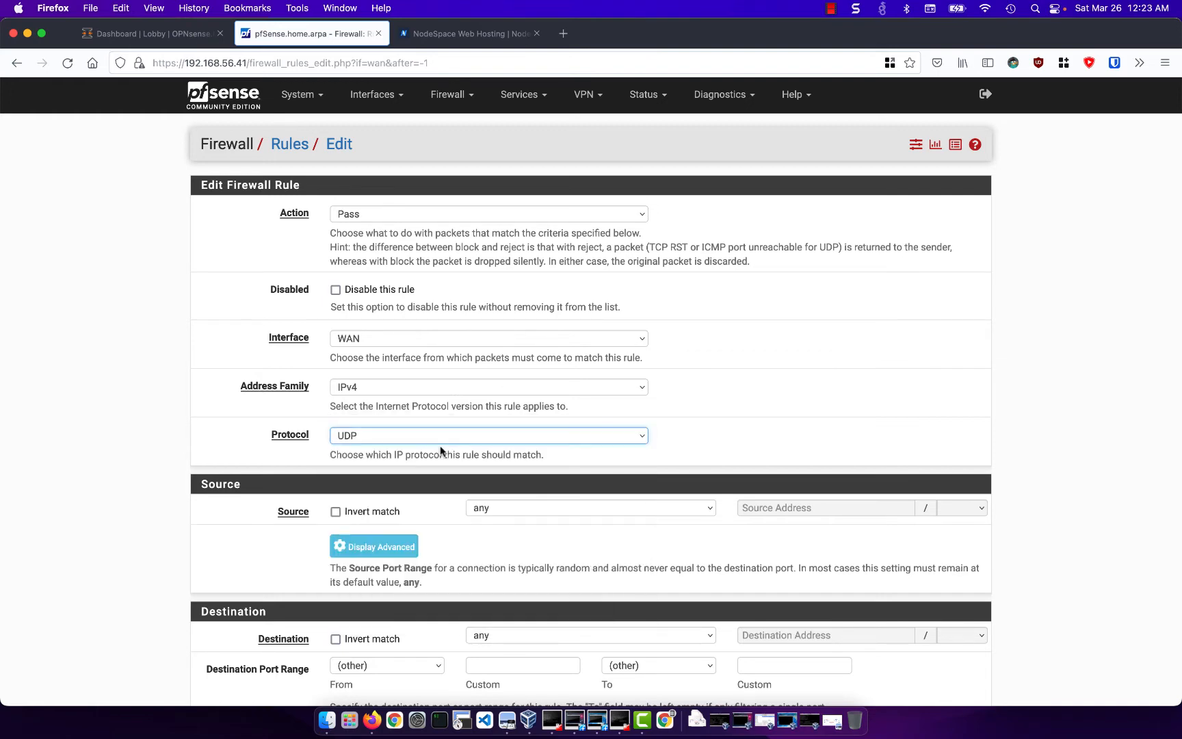
- Set the WAN rule's destination to WAN address and the start of its destination port range to 51820
scroll(544, 487, down, 2)
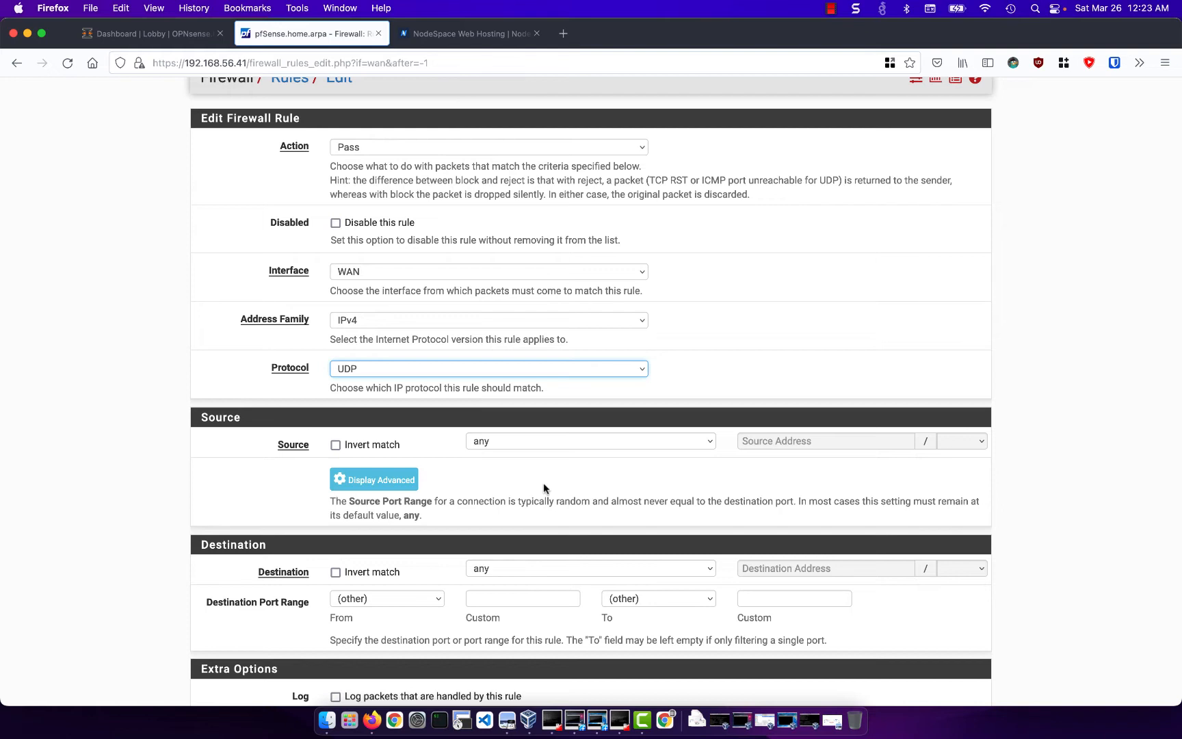
scroll(543, 483, down, 2)
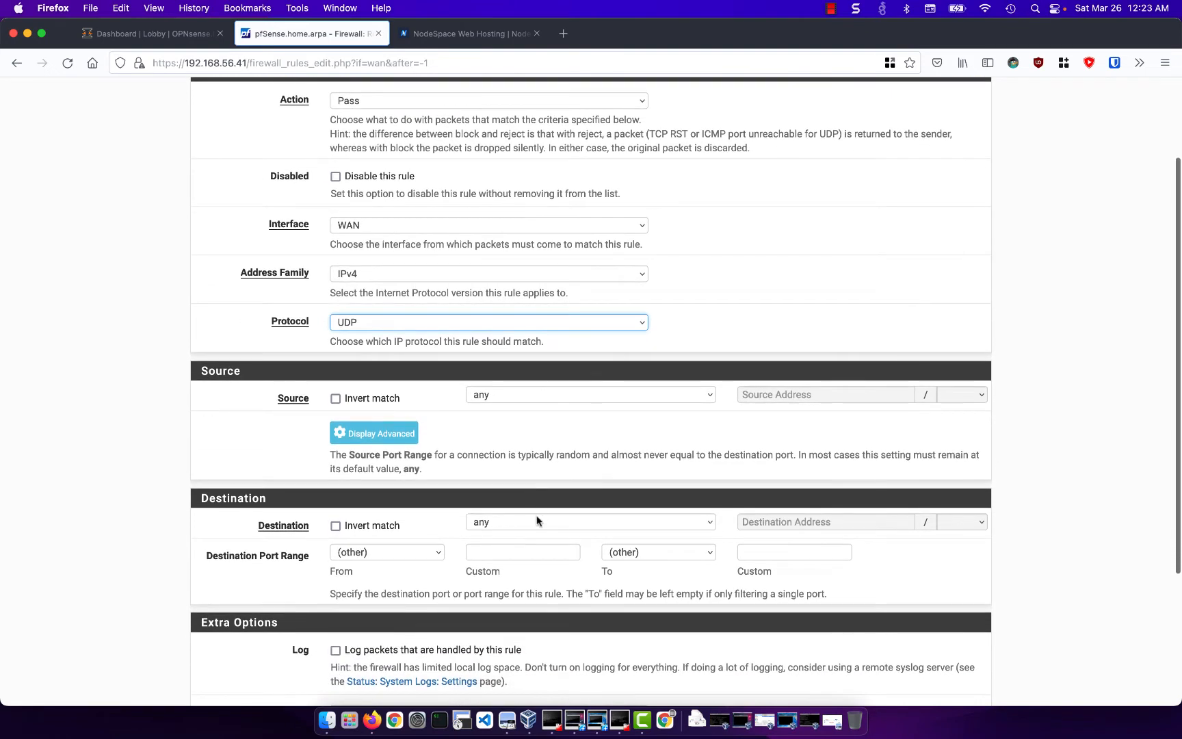
click(536, 522)
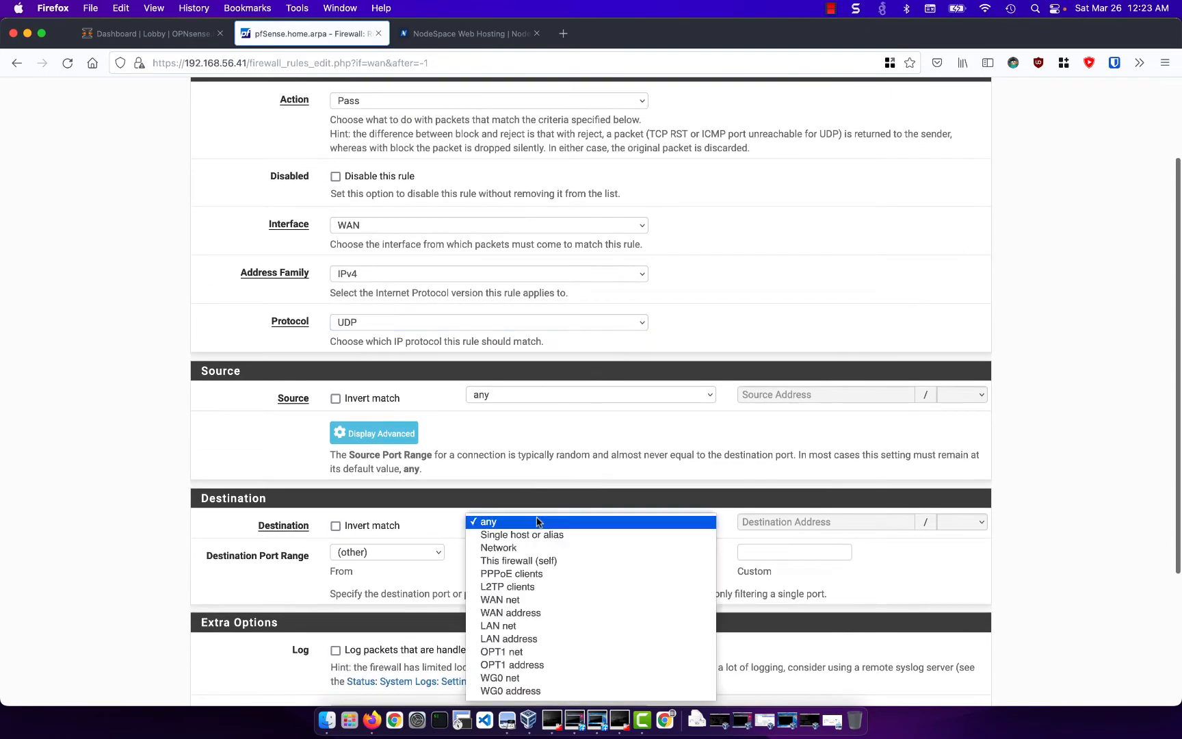
click(544, 610)
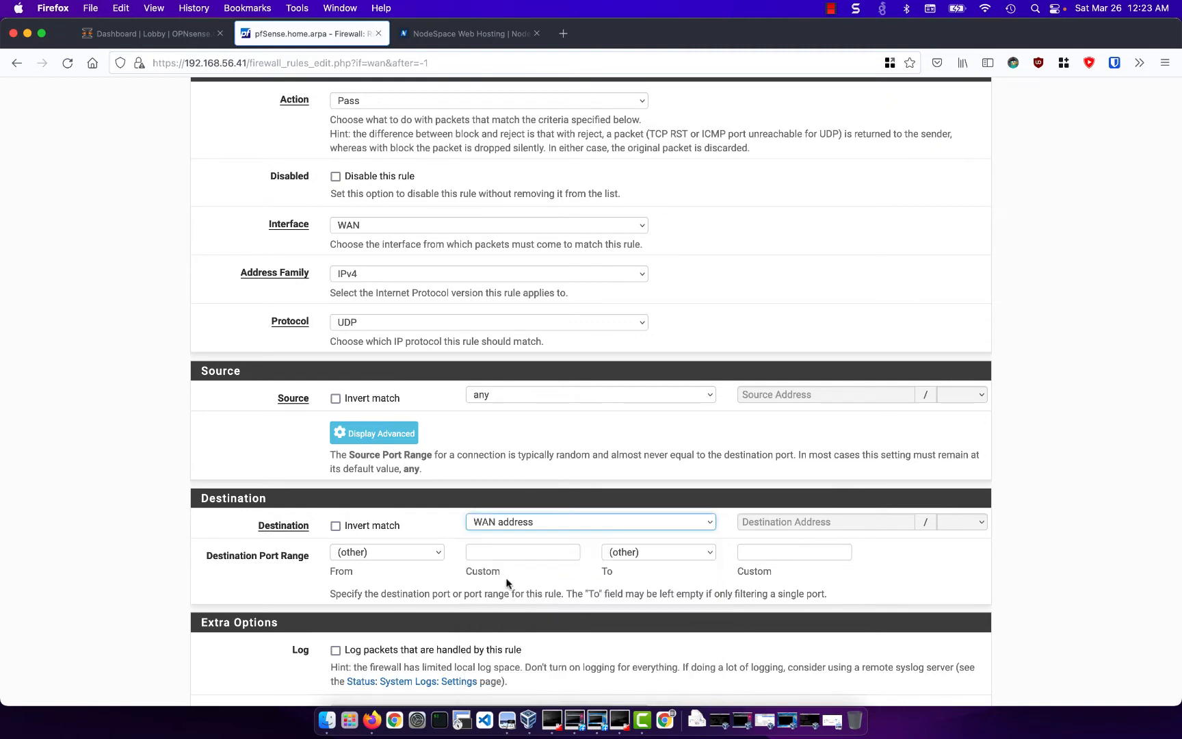
click(513, 553)
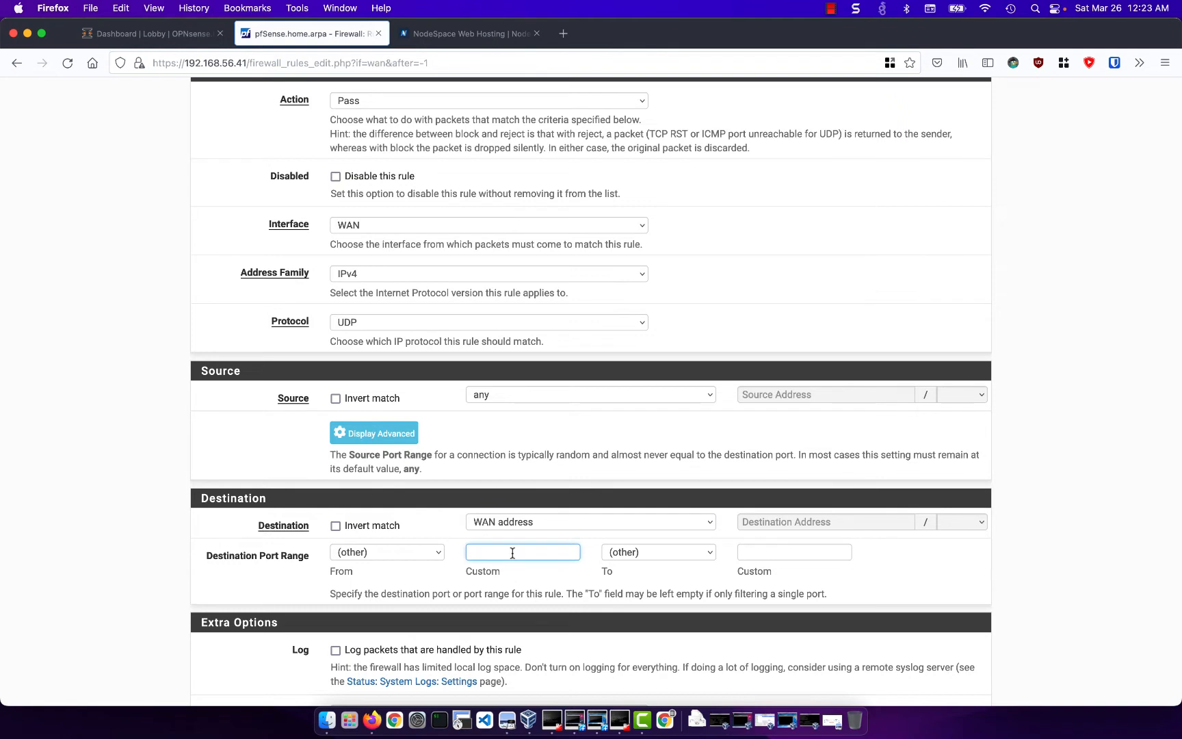
text(51820)
click(814, 577)
- Give the WAN rule the description "Wireguard", then save it and apply the firewall changes
scroll(815, 577, down, 3)
scroll(815, 577, down, 2)
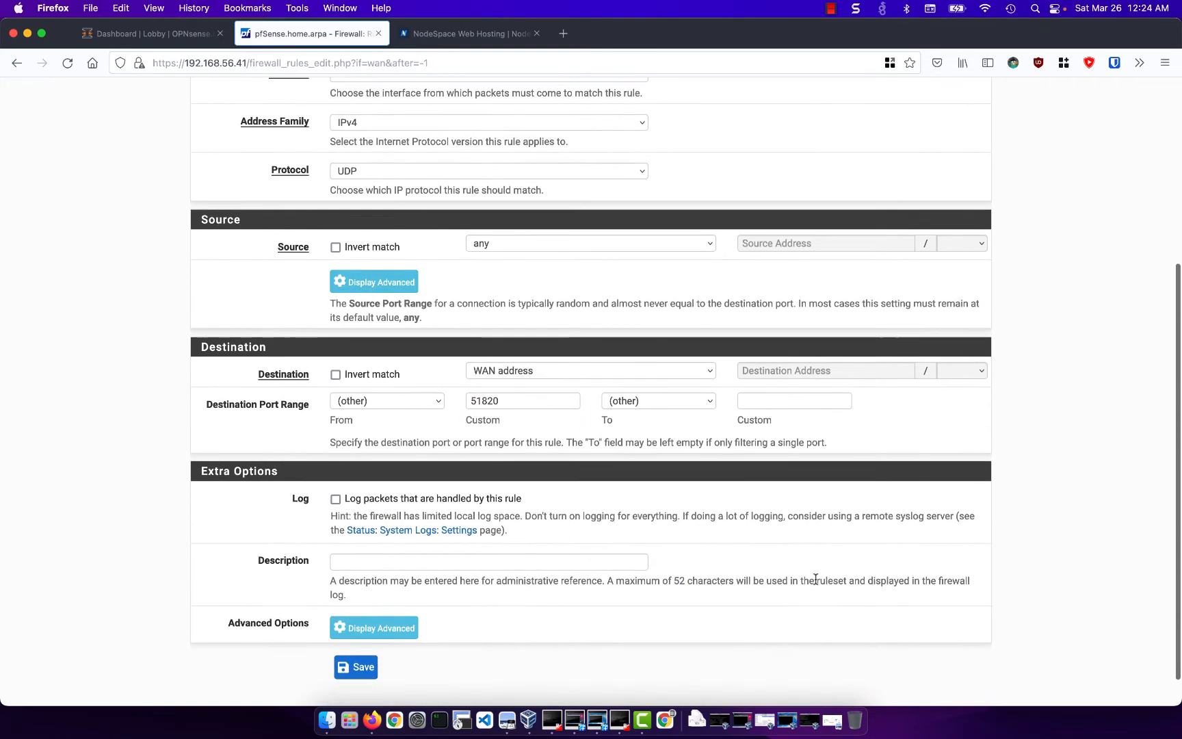
click(513, 558)
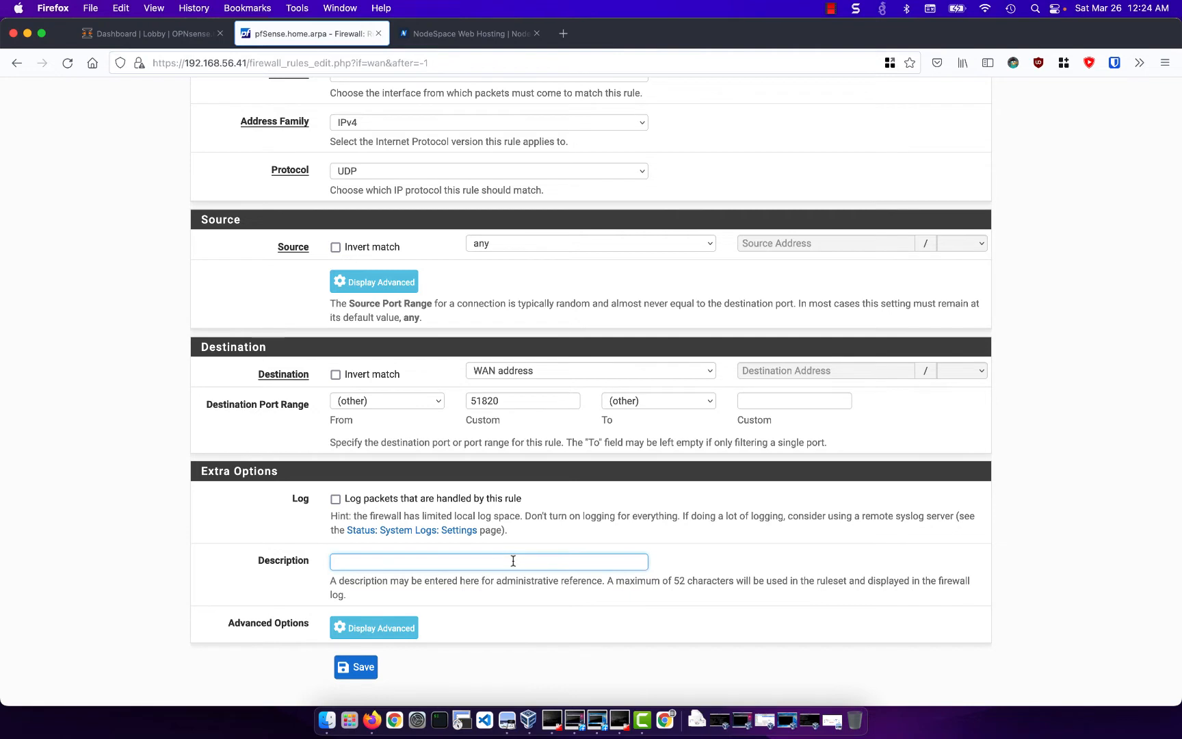
text(Wireguard)
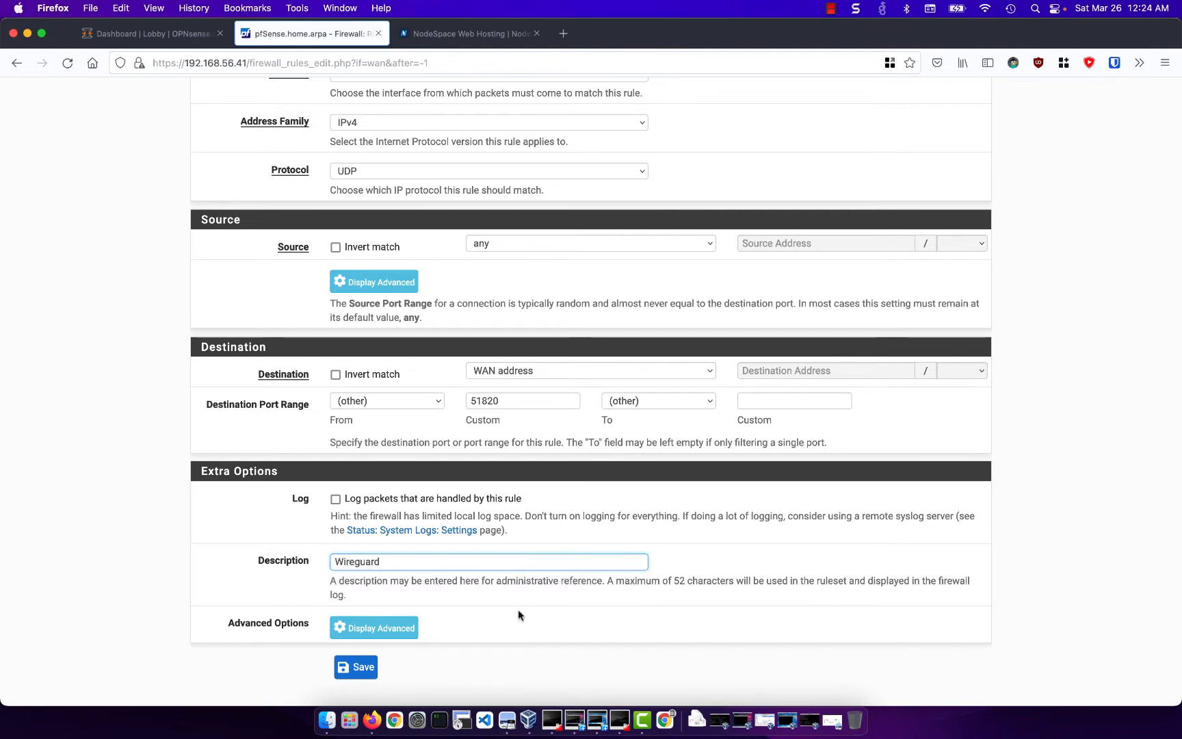
click(361, 668)
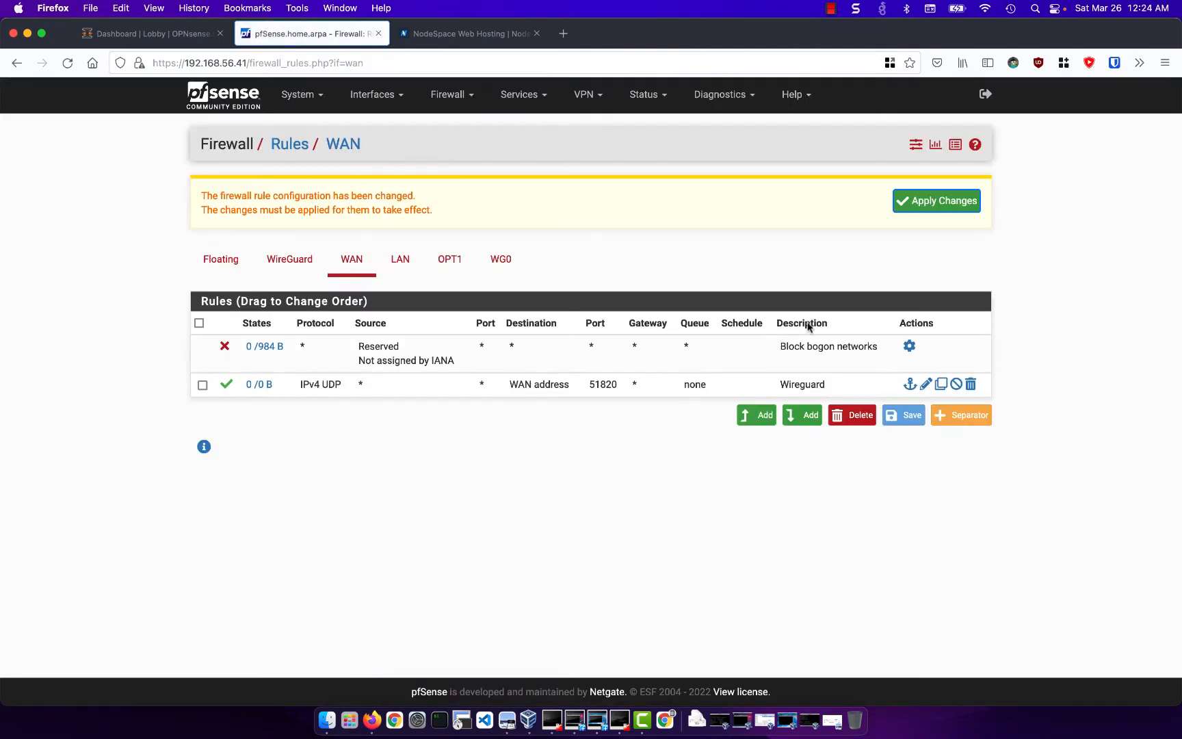
click(921, 206)
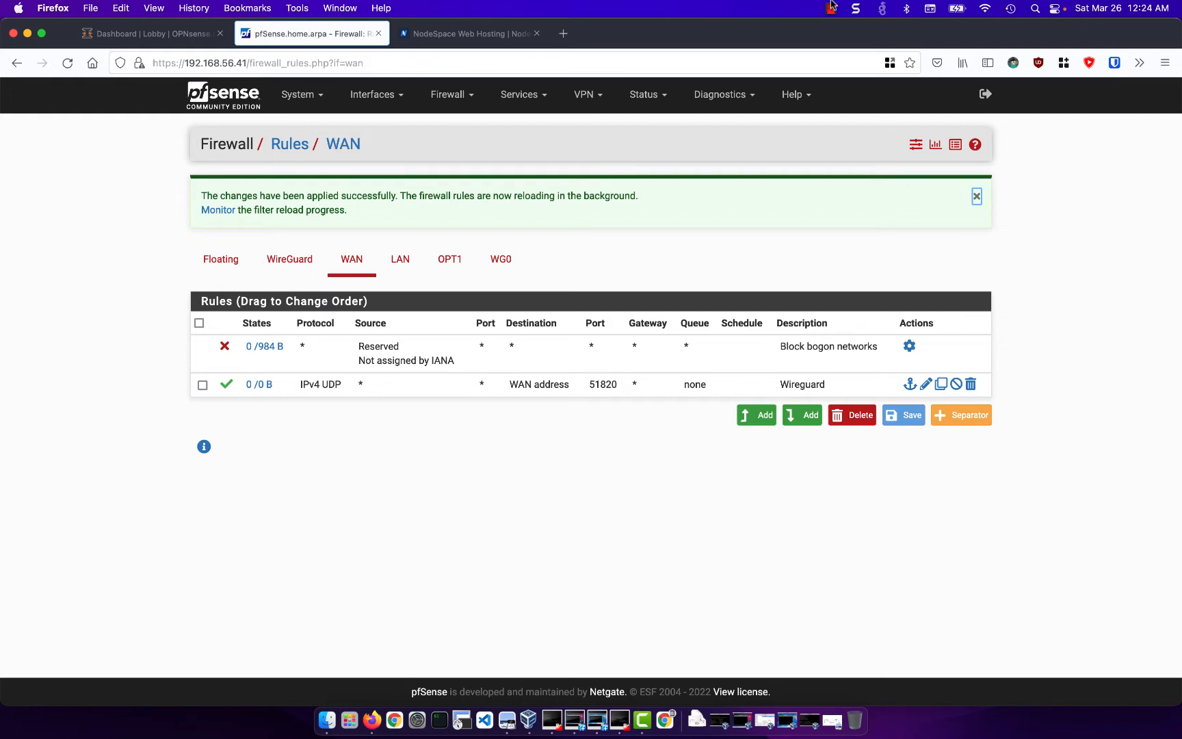
- Switch to the OPNsense firewall, enable and apply WireGuard in its VPN settings, and open the Local configuration list
click(133, 45)
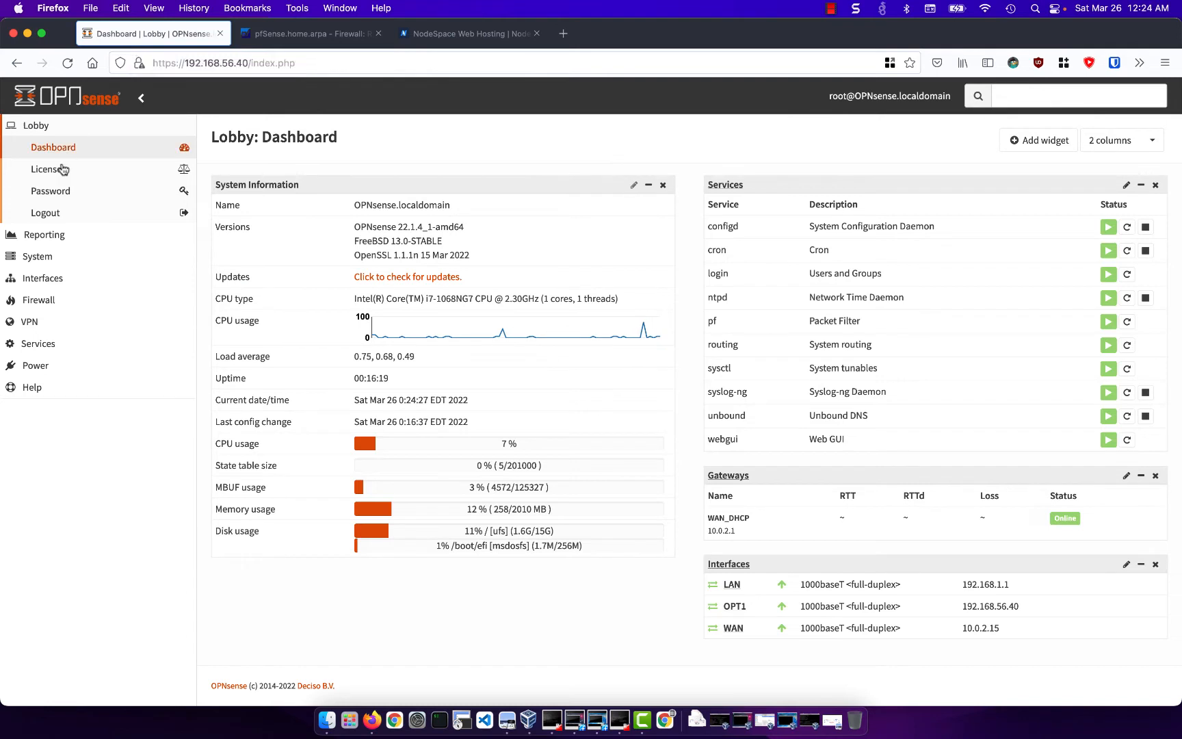
click(39, 320)
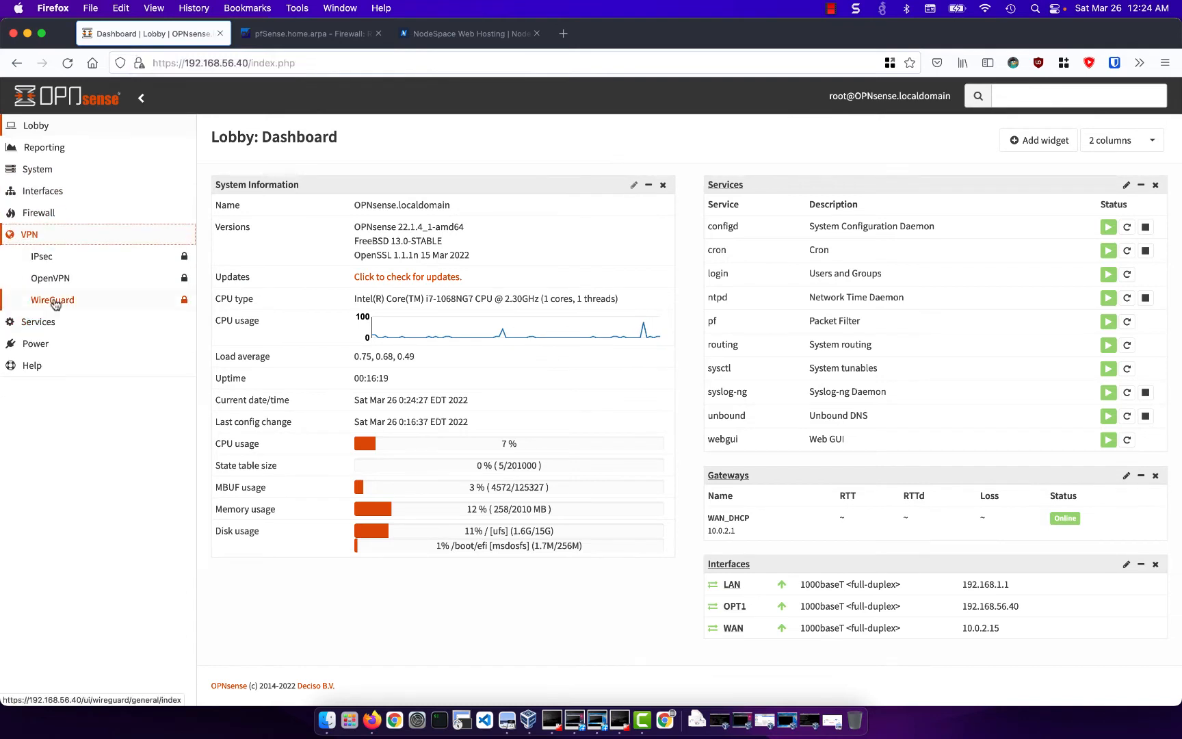
click(52, 301)
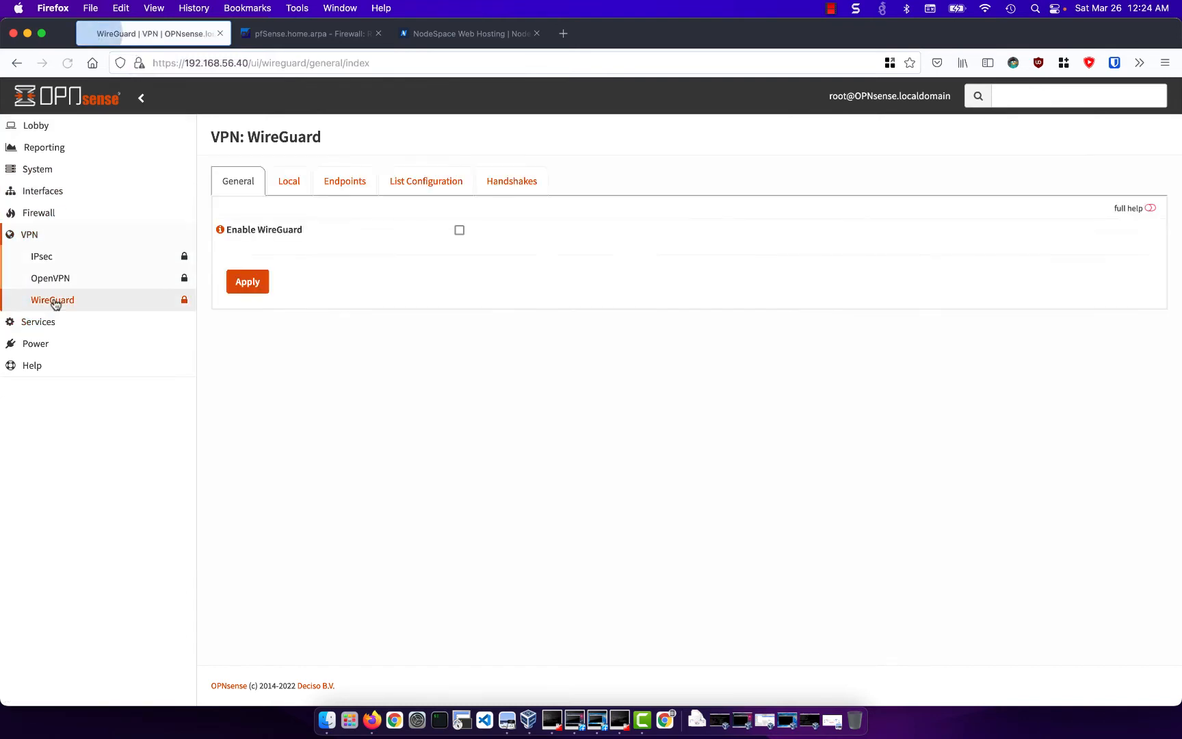
click(459, 229)
click(241, 283)
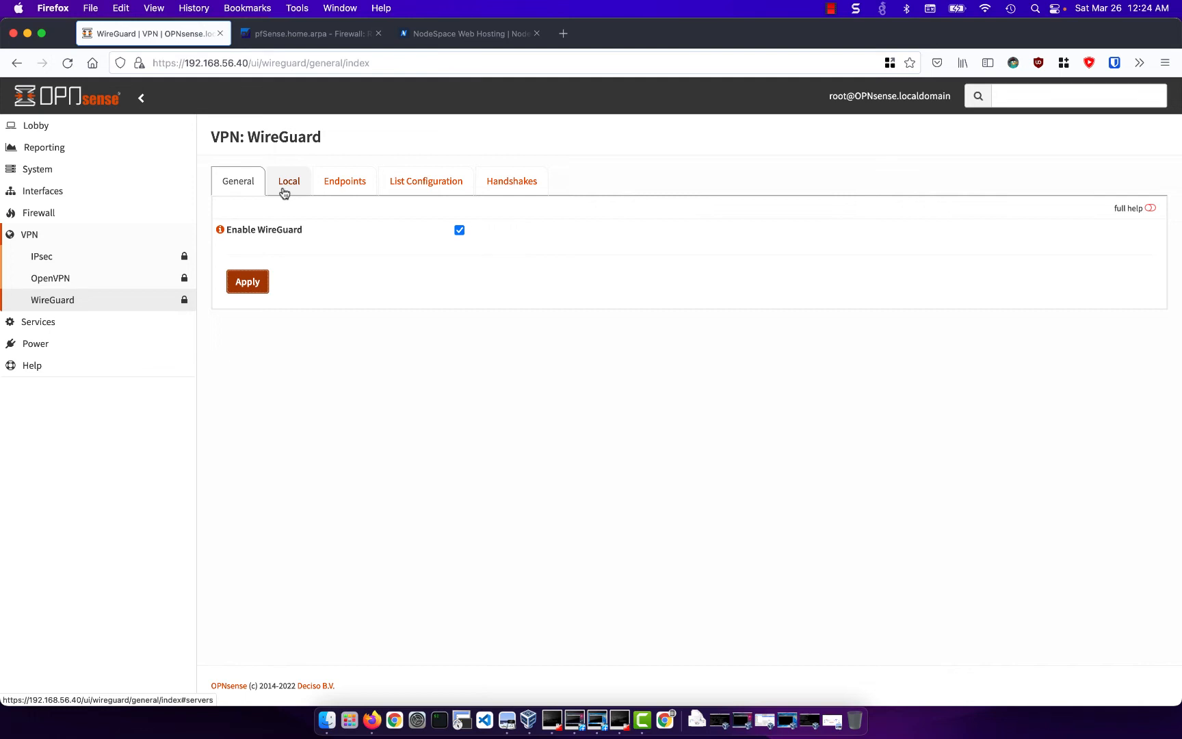
click(283, 192)
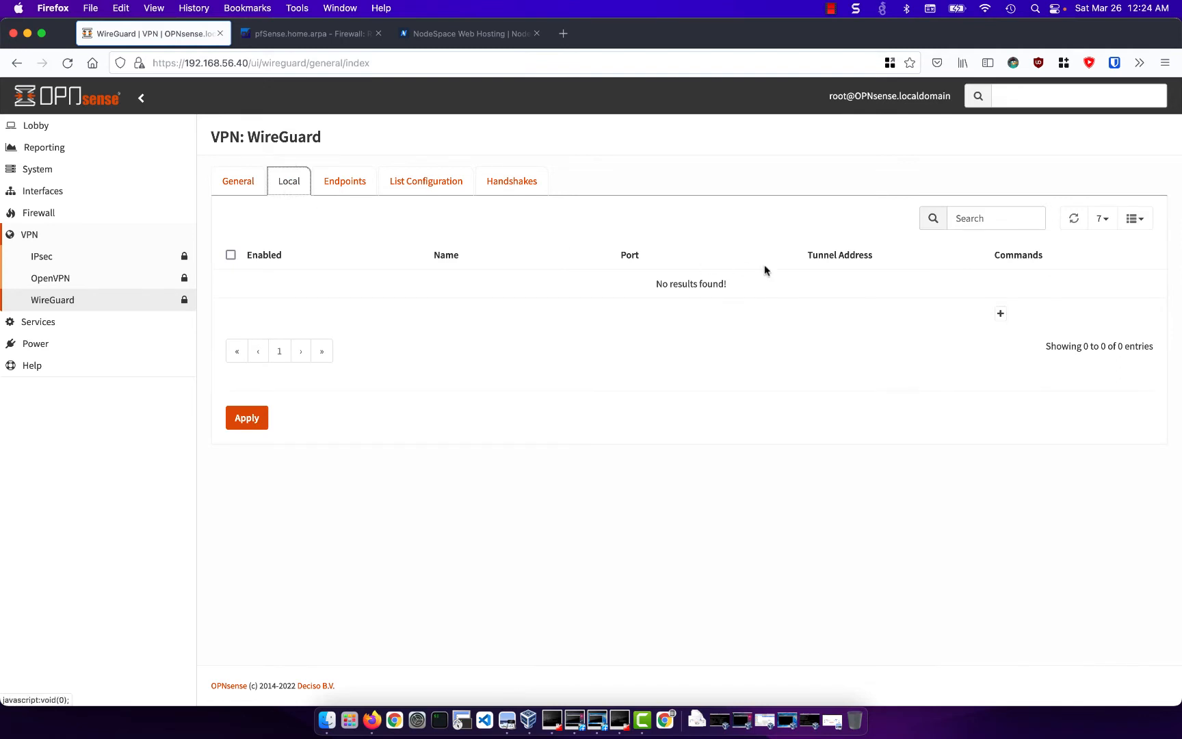
- Add a local WireGuard configuration with the name wg0 and listen port 51820
click(998, 315)
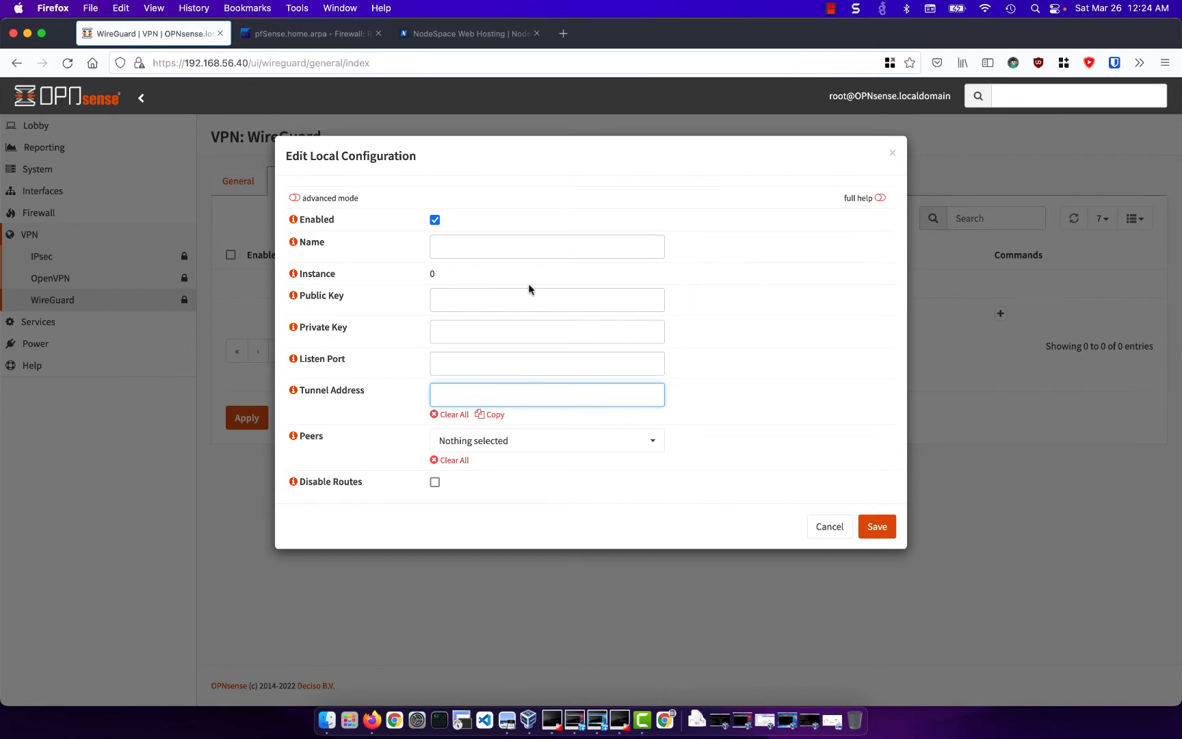
click(526, 248)
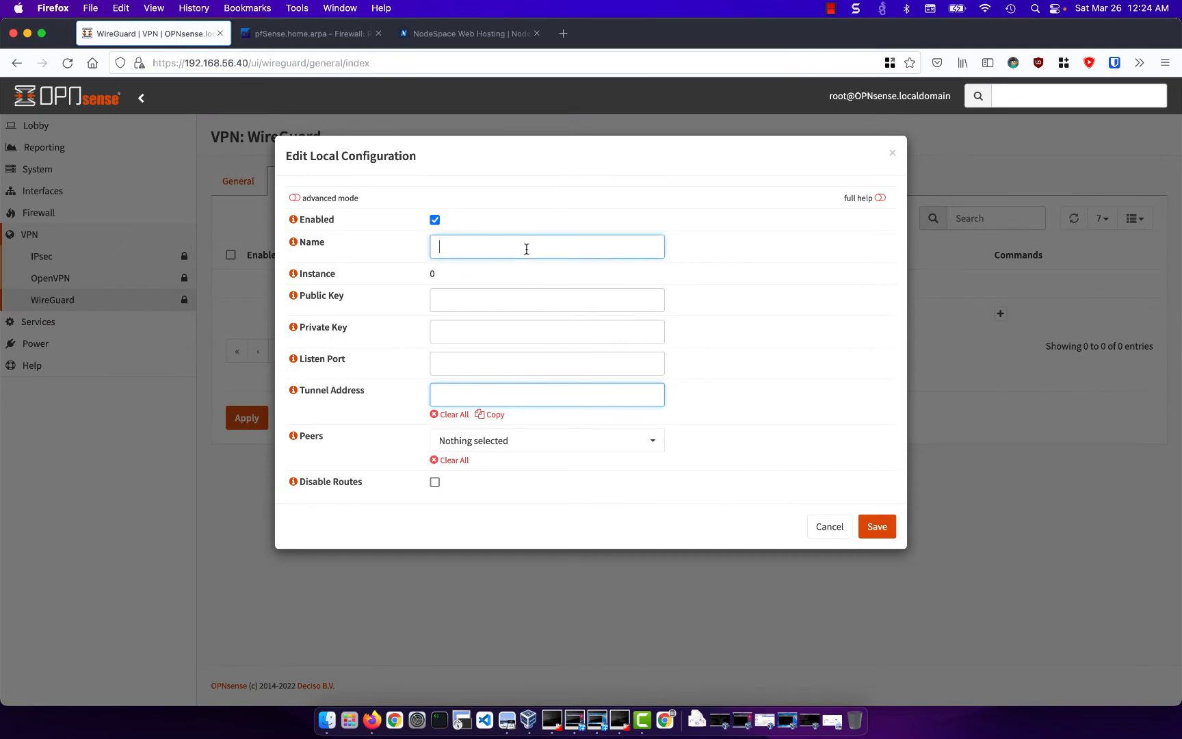
text(wg0)
click(468, 366)
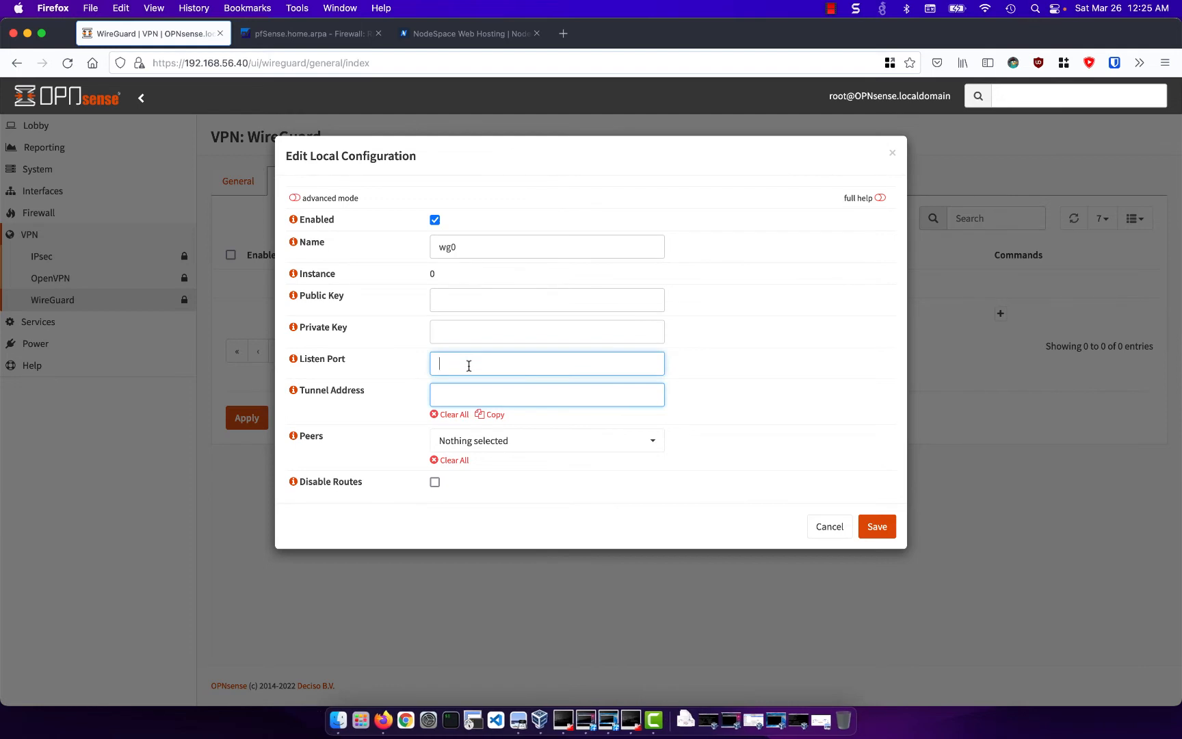
text(51820)
- Set the tunnel address to 172.16.1.1/32 and save the local configuration
click(477, 395)
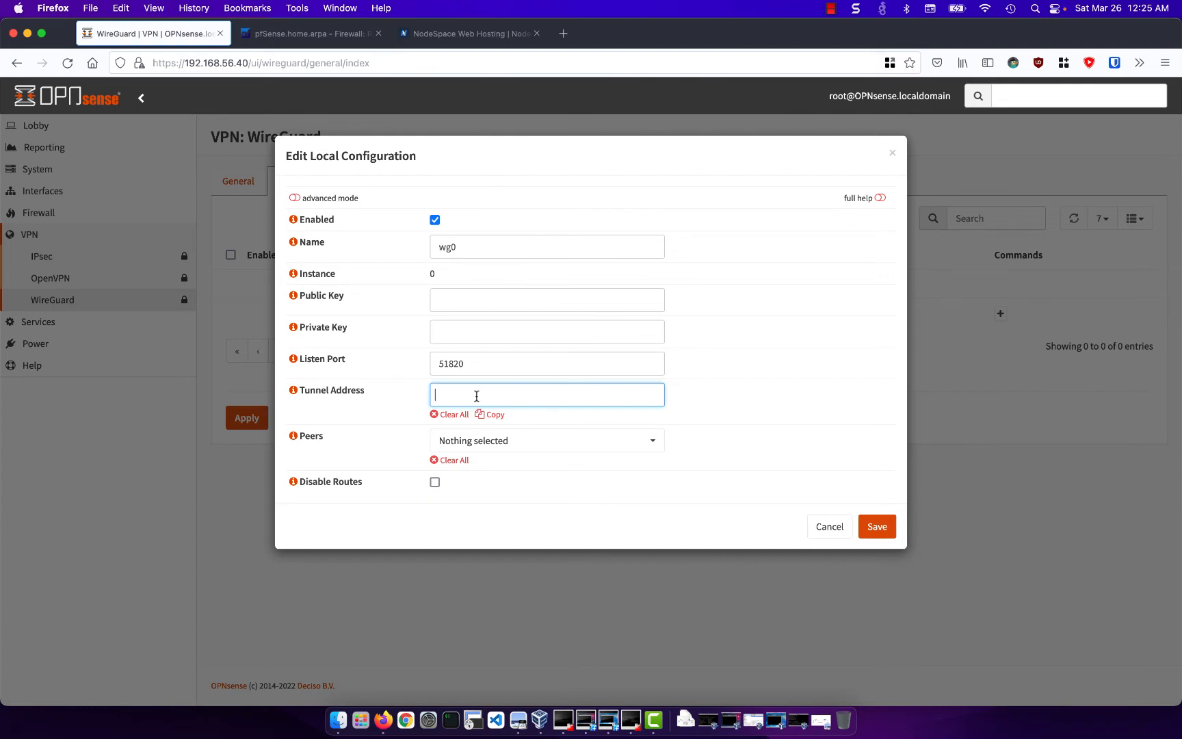
text(172.16.1.)
text(32)
click(889, 532)
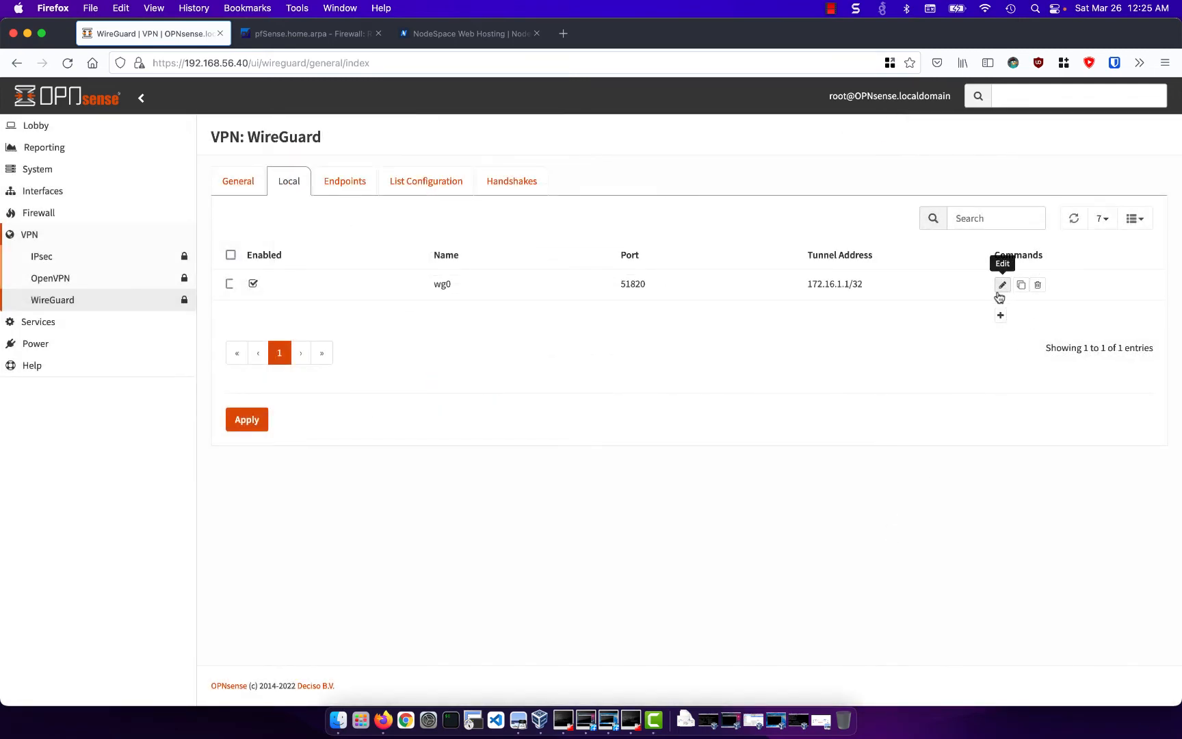
- Reopen the wg0 local configuration, copy its full public key, then save and apply the WireGuard settings
click(1001, 284)
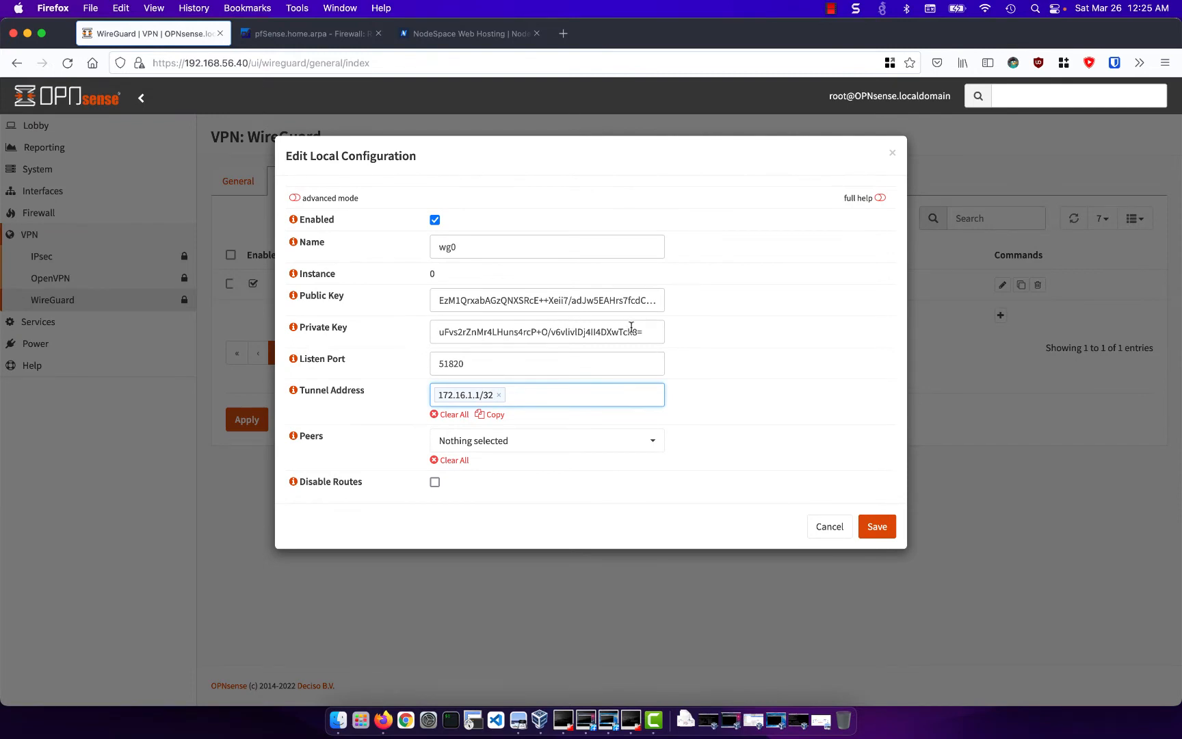
click(538, 297)
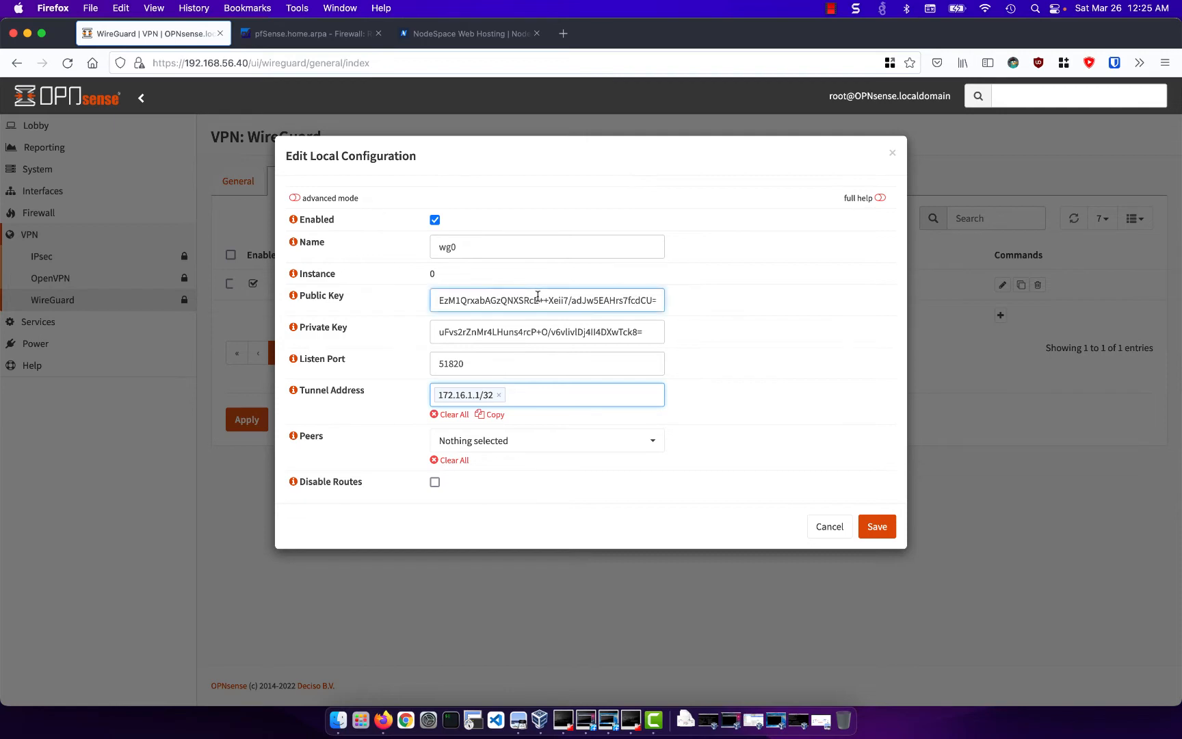
key(super+a)
key(super+c)
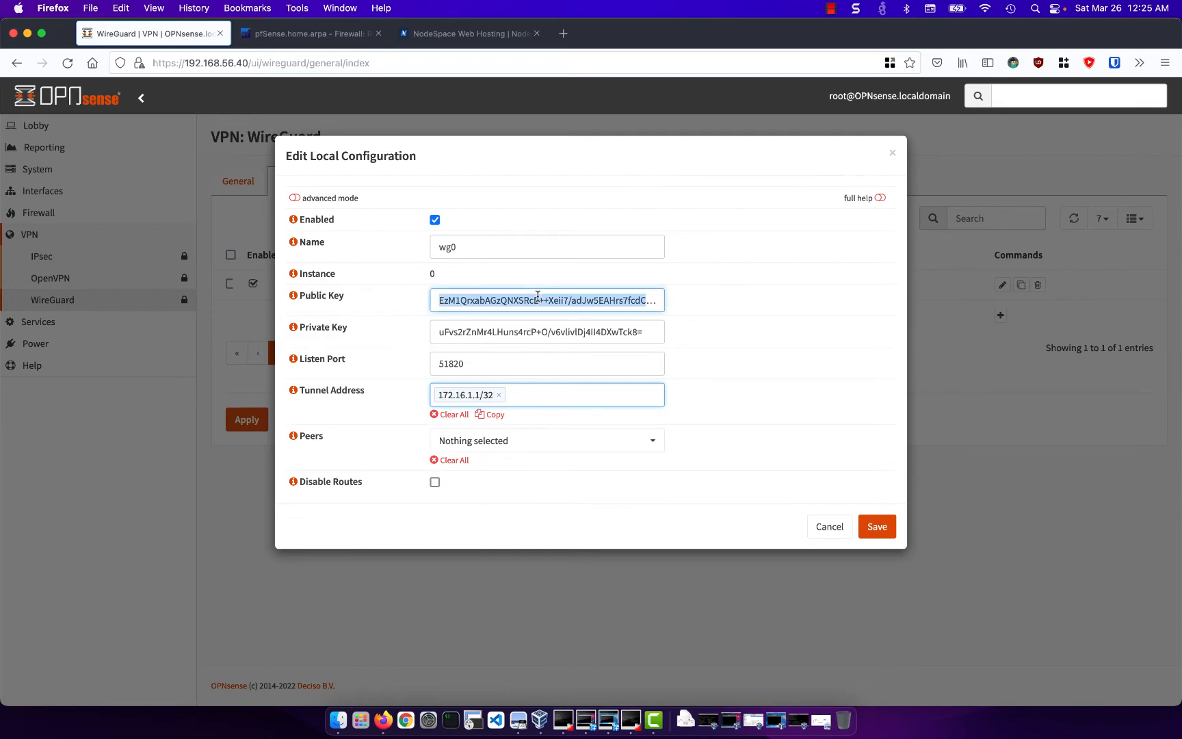
drag(538, 297, 735, 311)
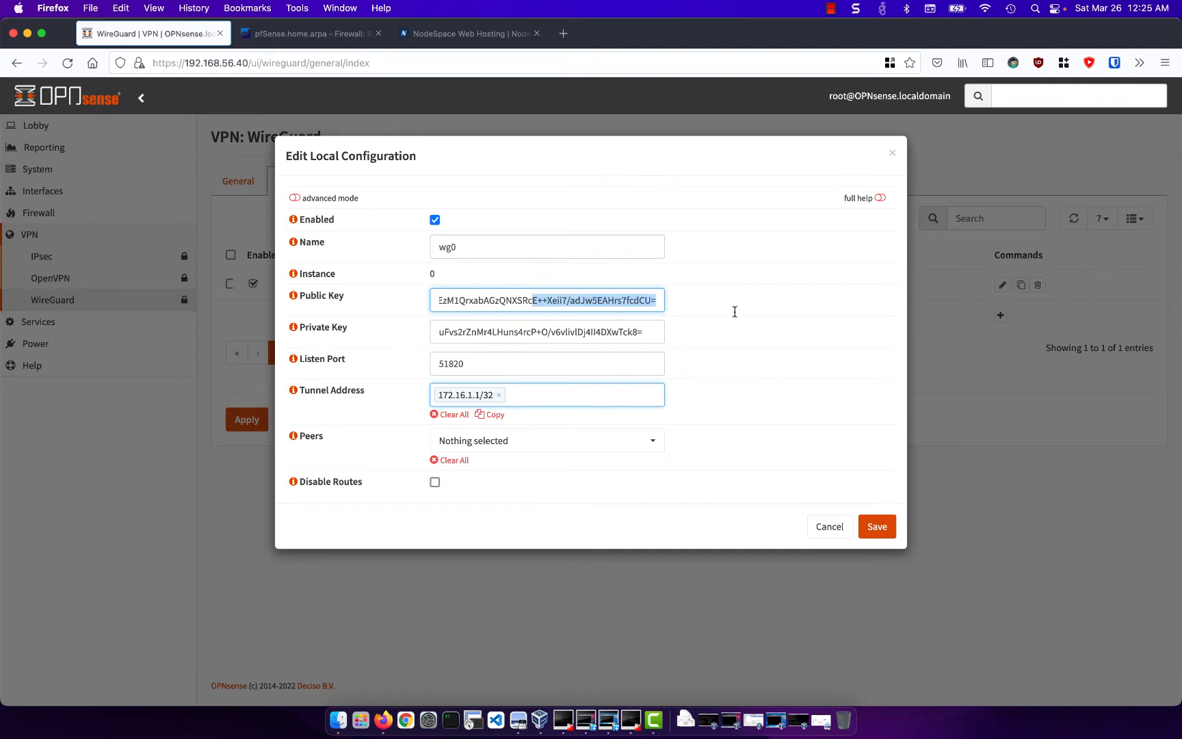
key(super+a)
key(super+c)
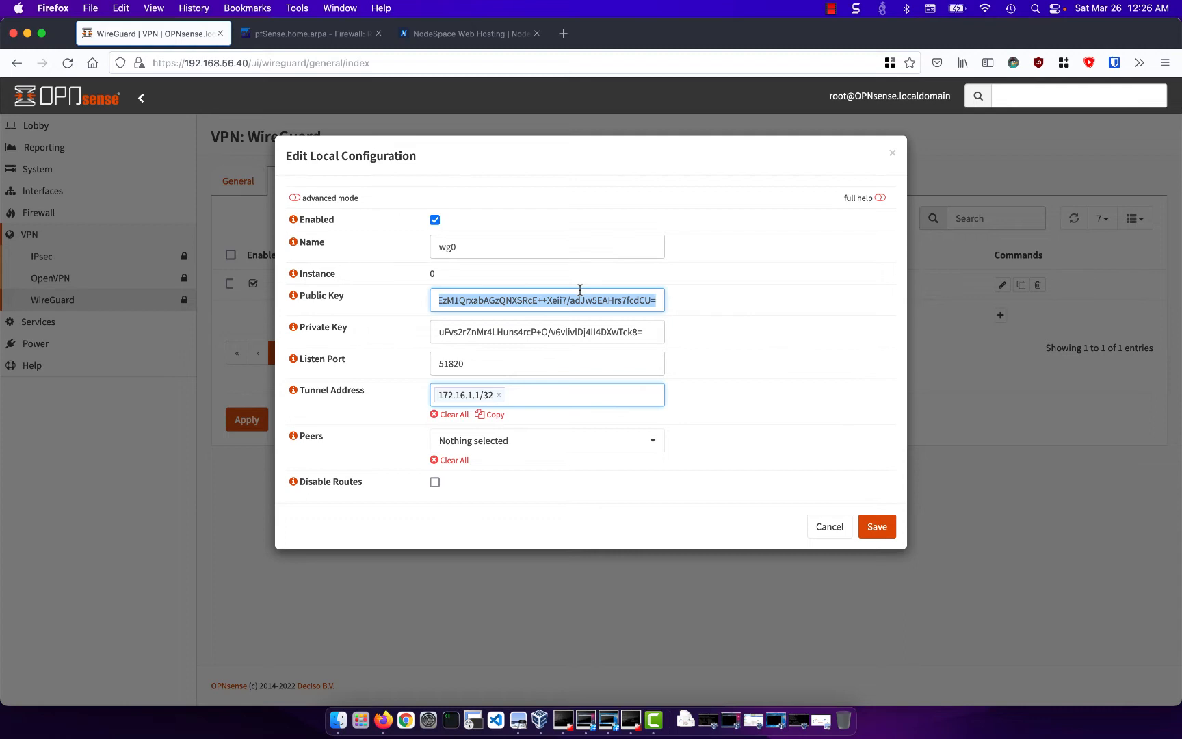
click(879, 531)
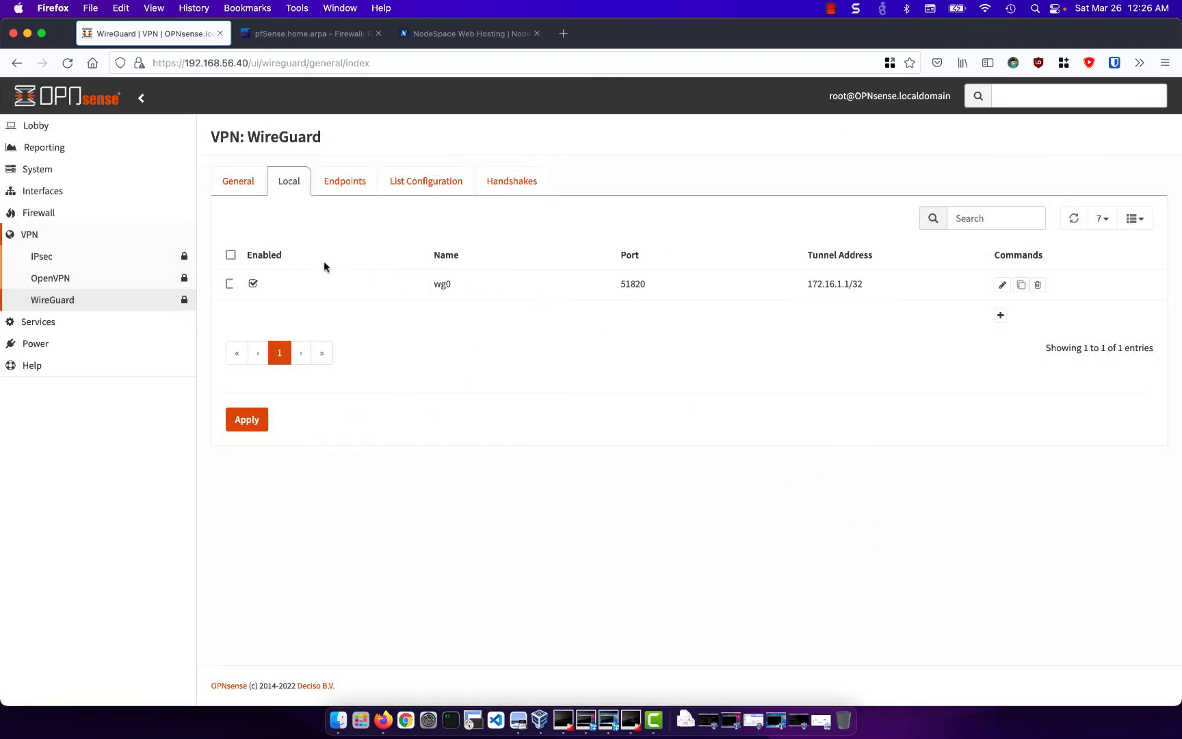
click(249, 419)
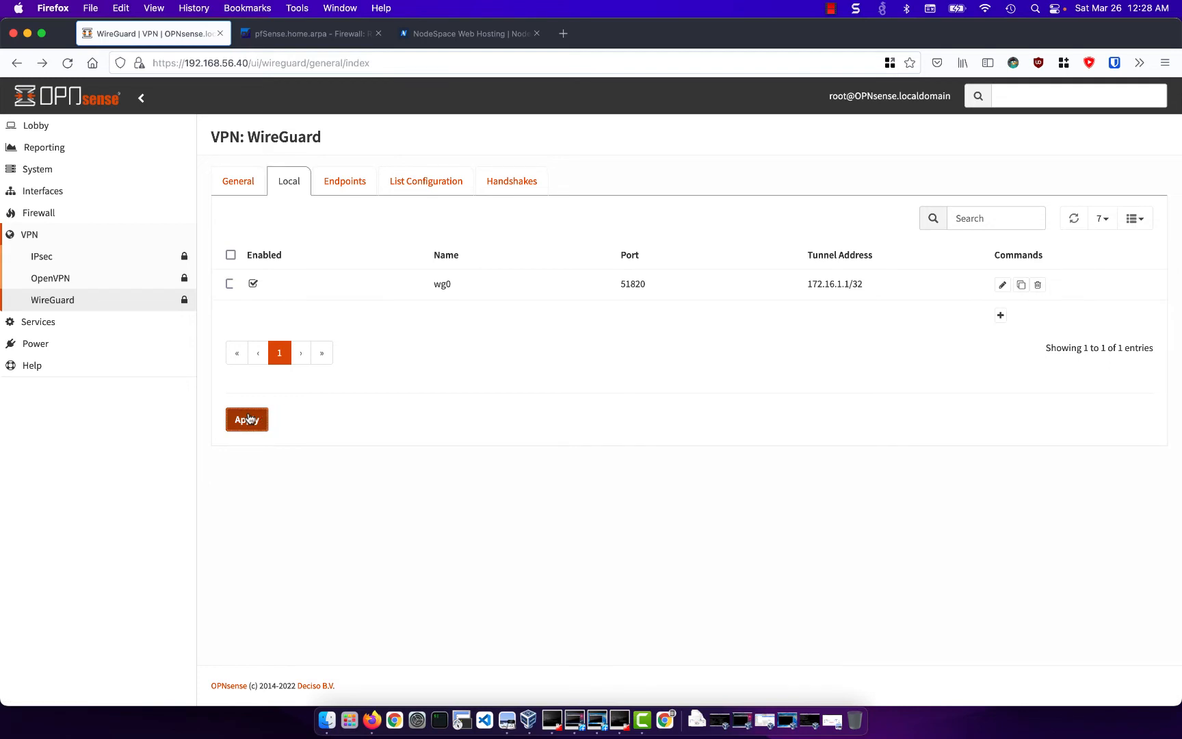
- Assign the wg0 network port as a new interface in the interface assignments
click(106, 191)
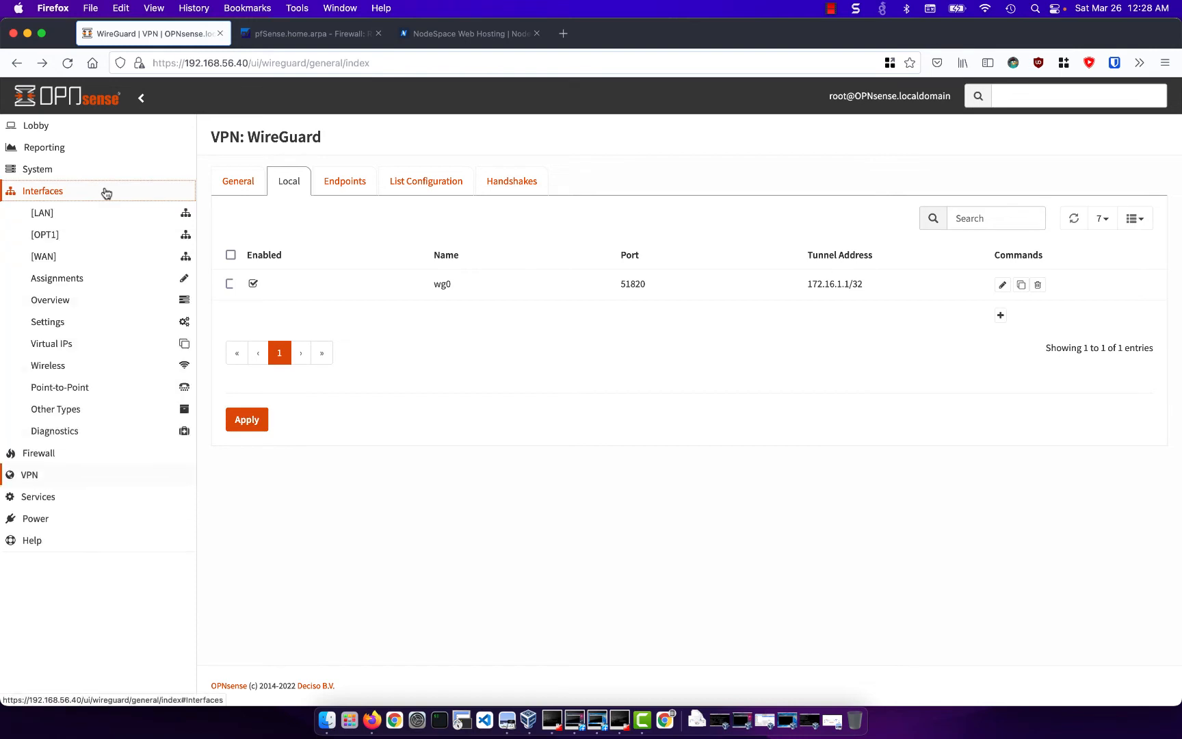
click(110, 289)
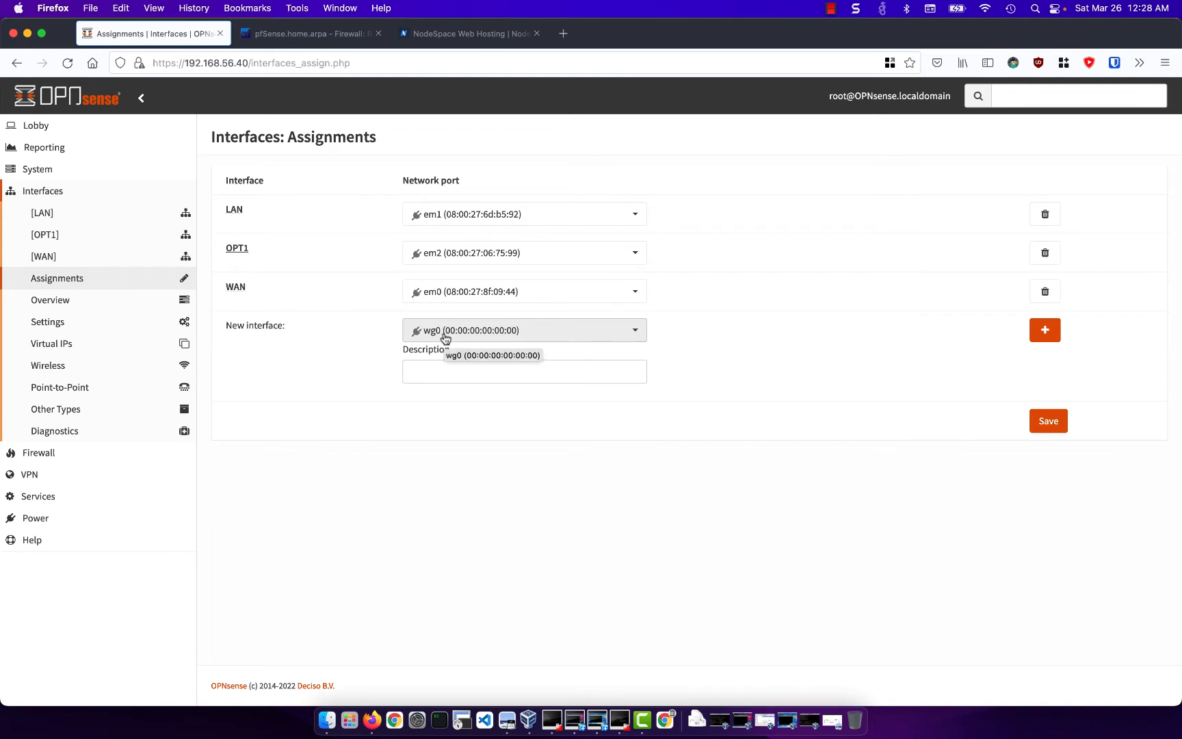
click(1042, 339)
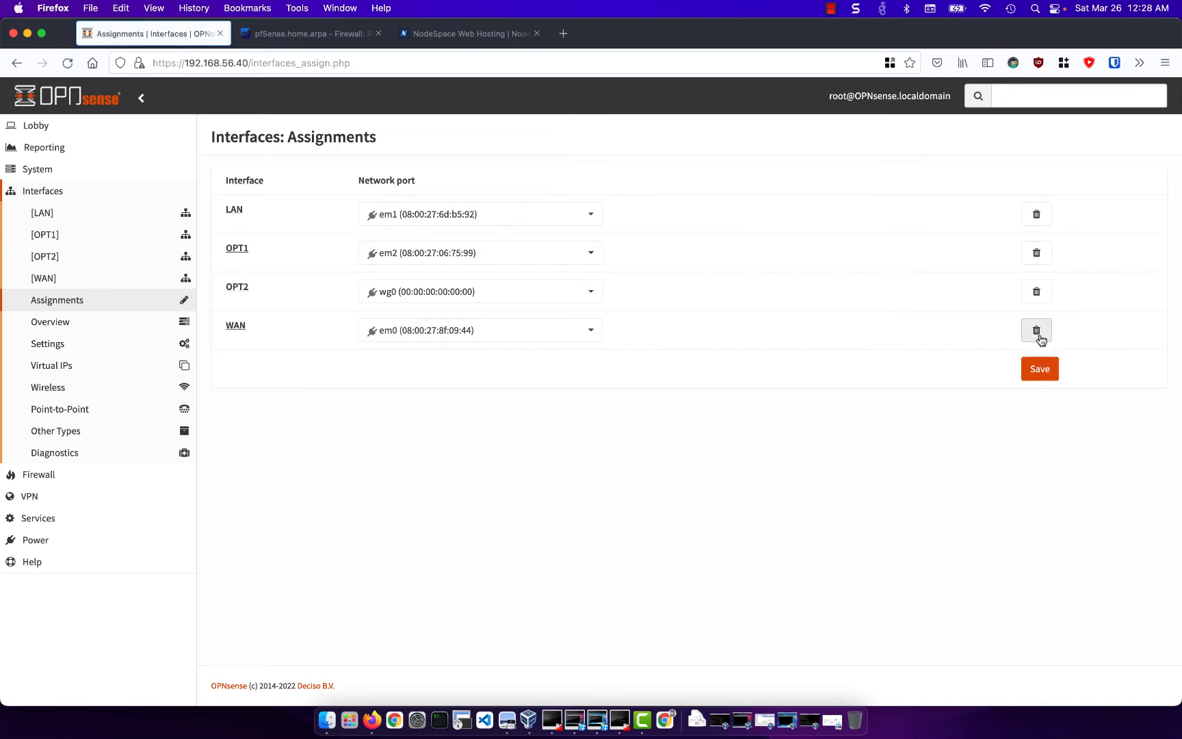
- Enable the OPT2 interface, set its description to wg0 and its IPv4 configuration type to Static IPv4
click(236, 290)
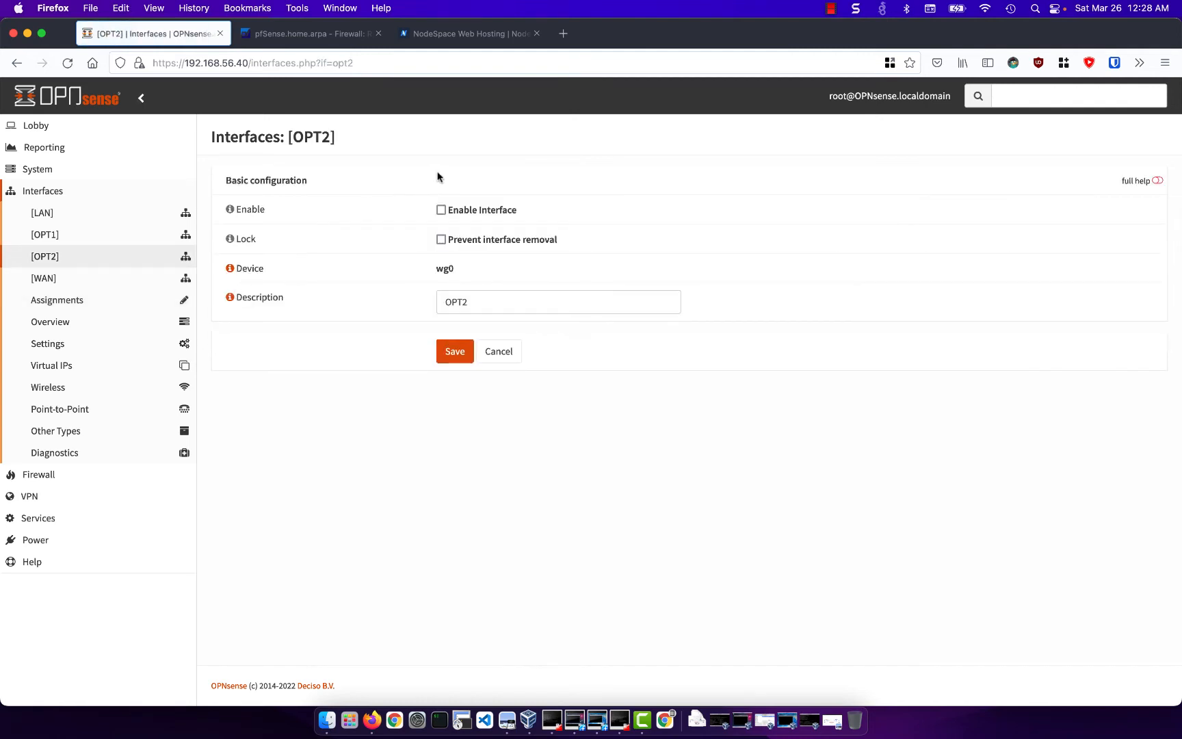
click(441, 210)
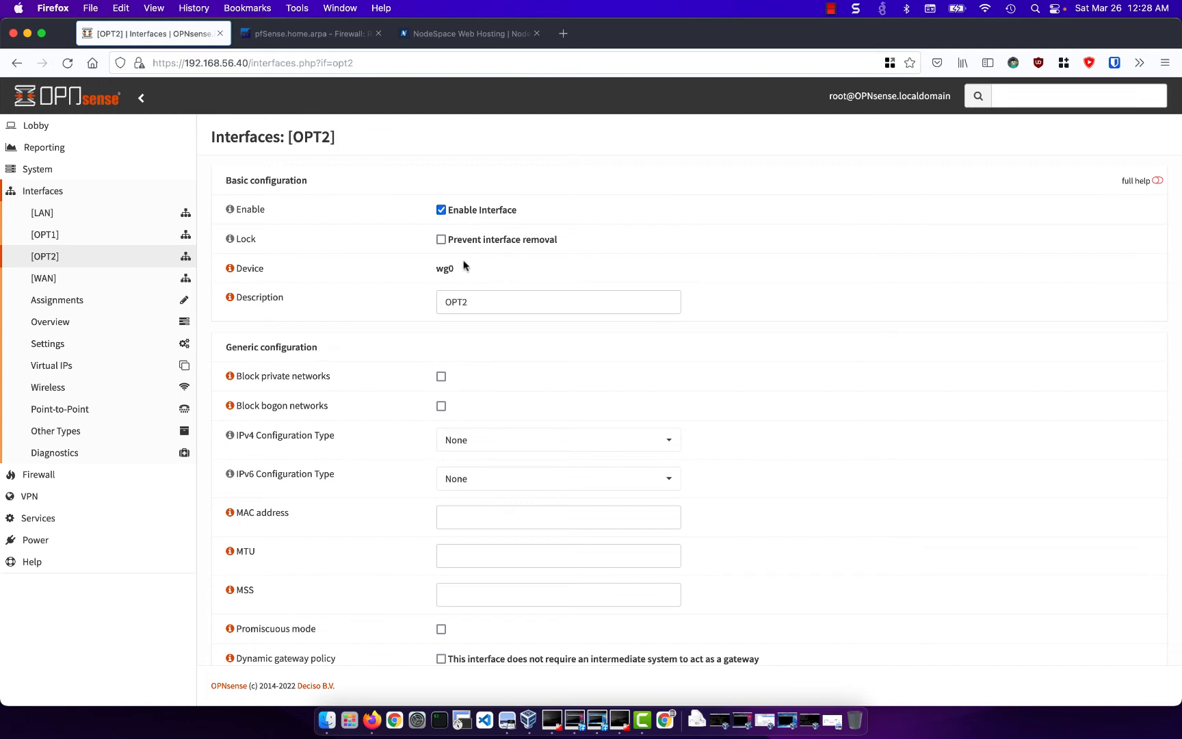
drag(483, 301, 413, 301)
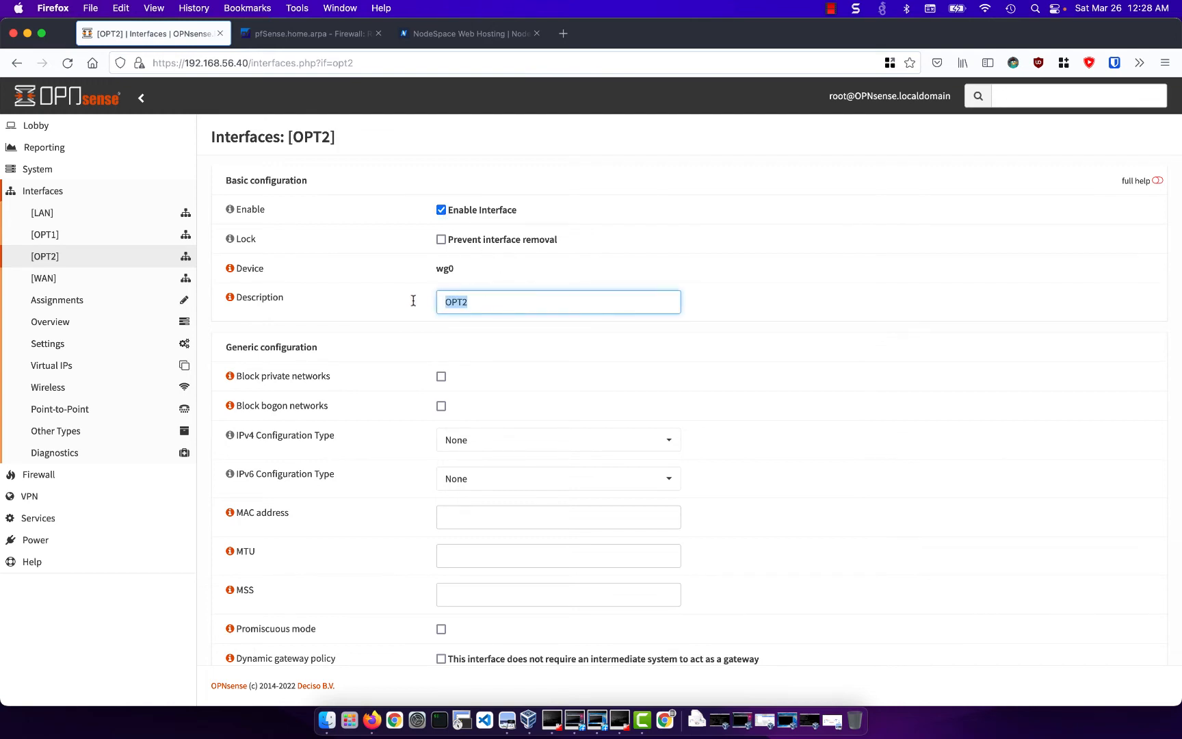
text(wg0)
scroll(507, 380, down, 2)
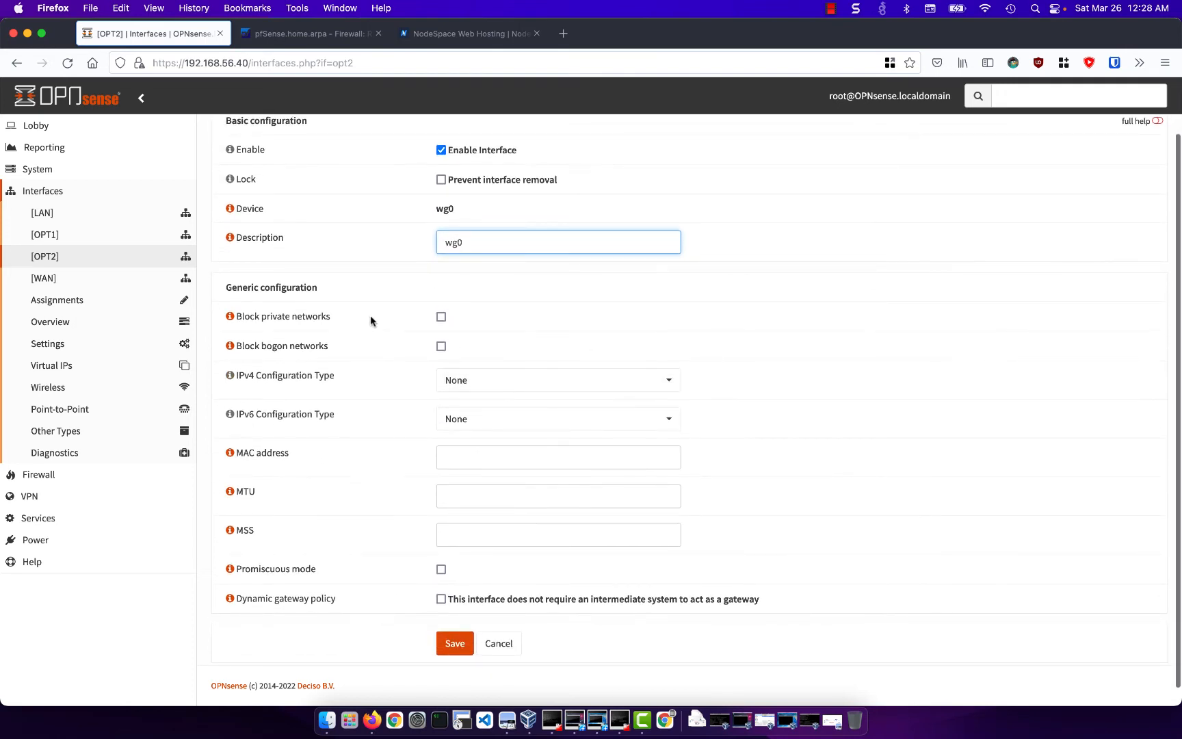
click(475, 387)
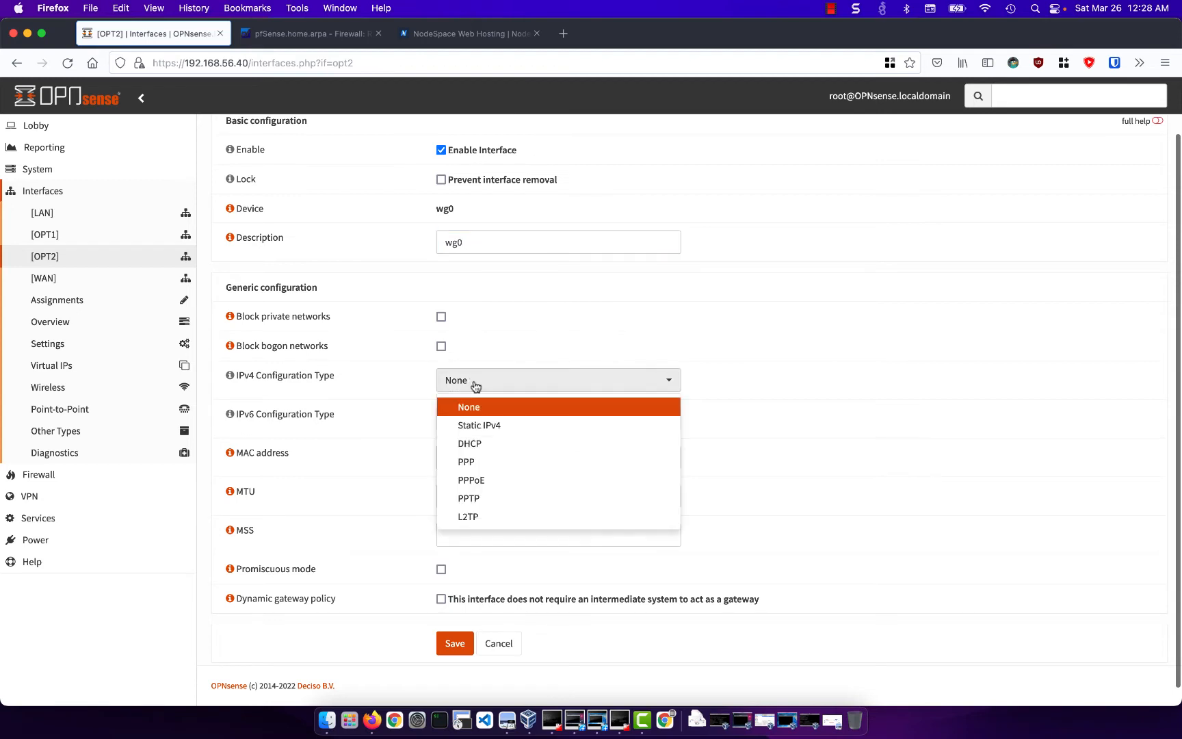
click(482, 427)
- Set the interface's static IPv4 address to 172.16.1.1 with prefix length 24, then save and apply the changes
scroll(479, 441, down, 4)
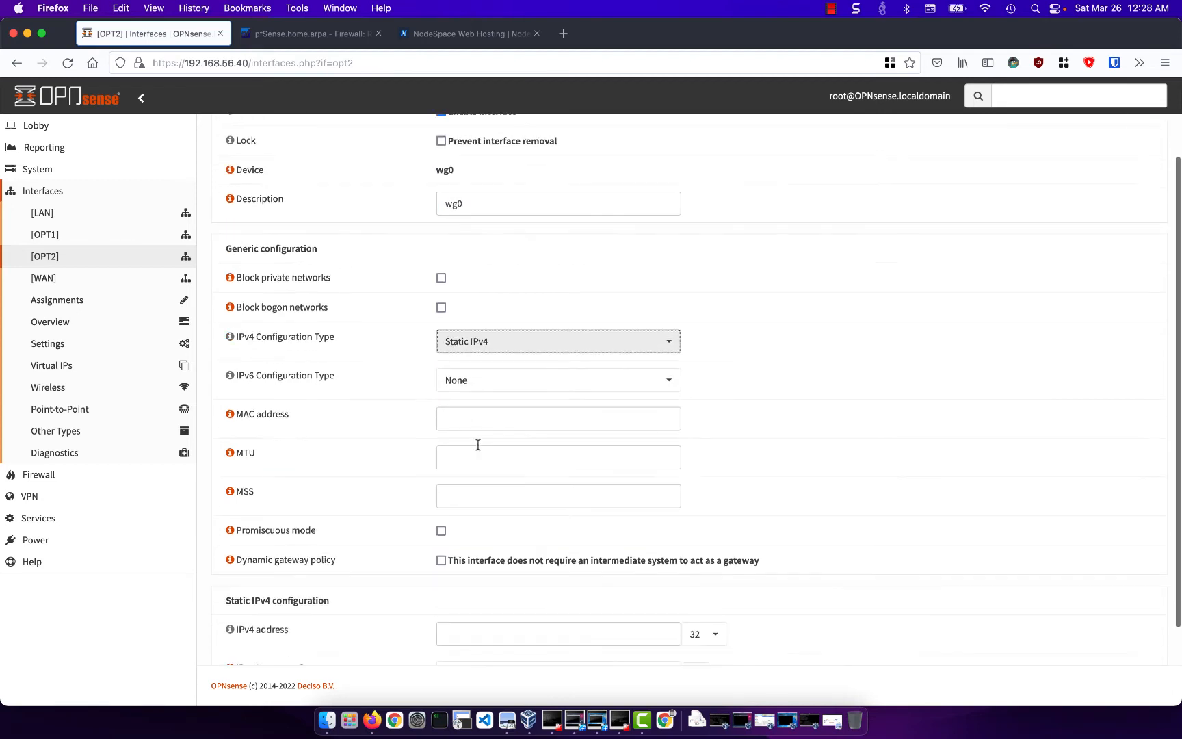
scroll(477, 445, down, 1)
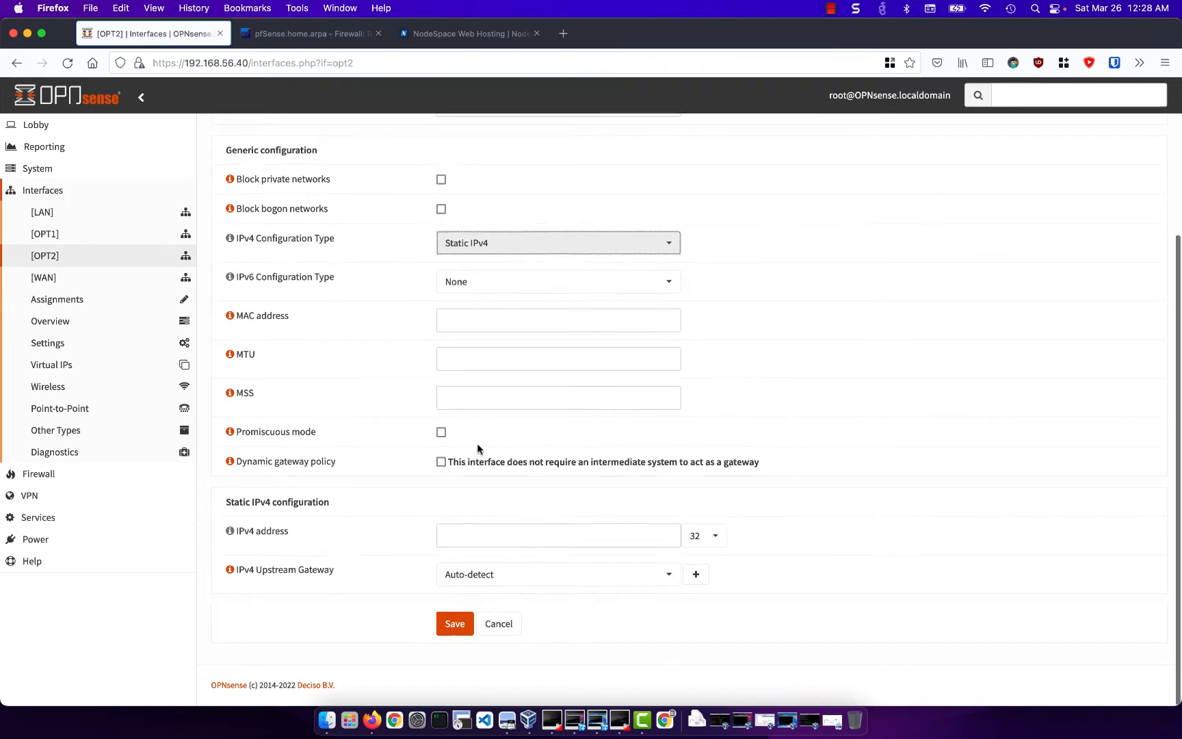
click(472, 537)
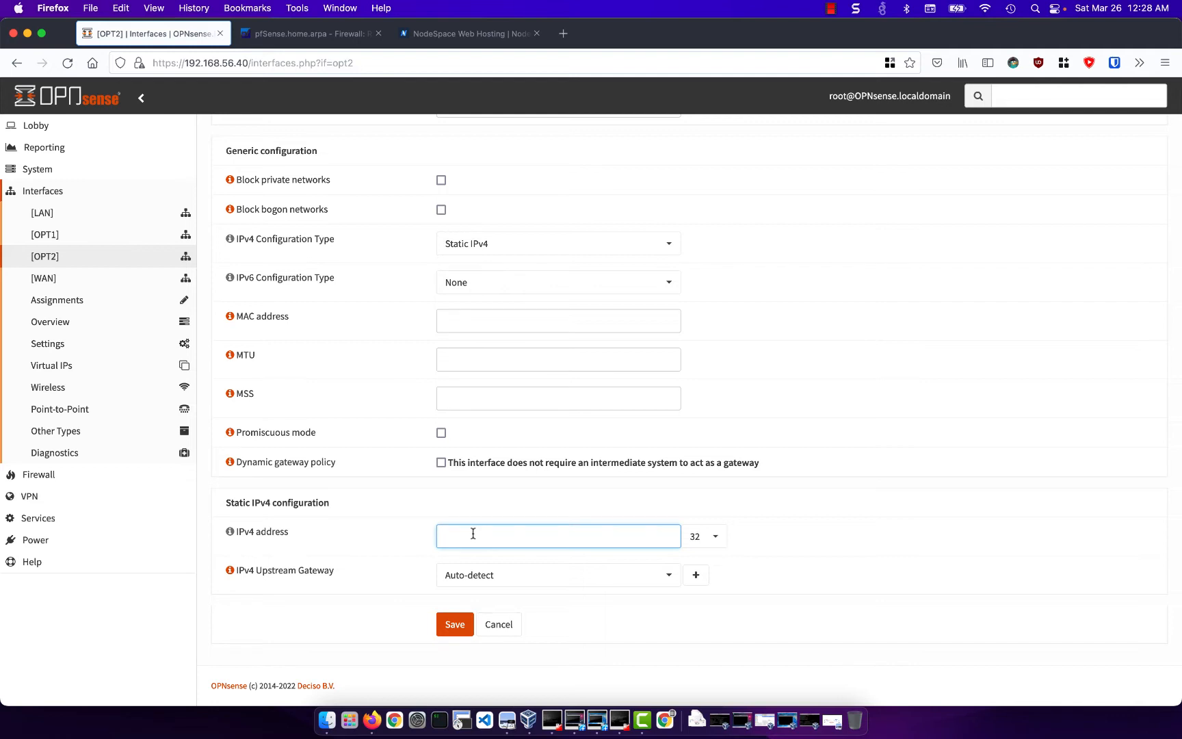
text(172.16.1.1)
click(715, 536)
click(709, 492)
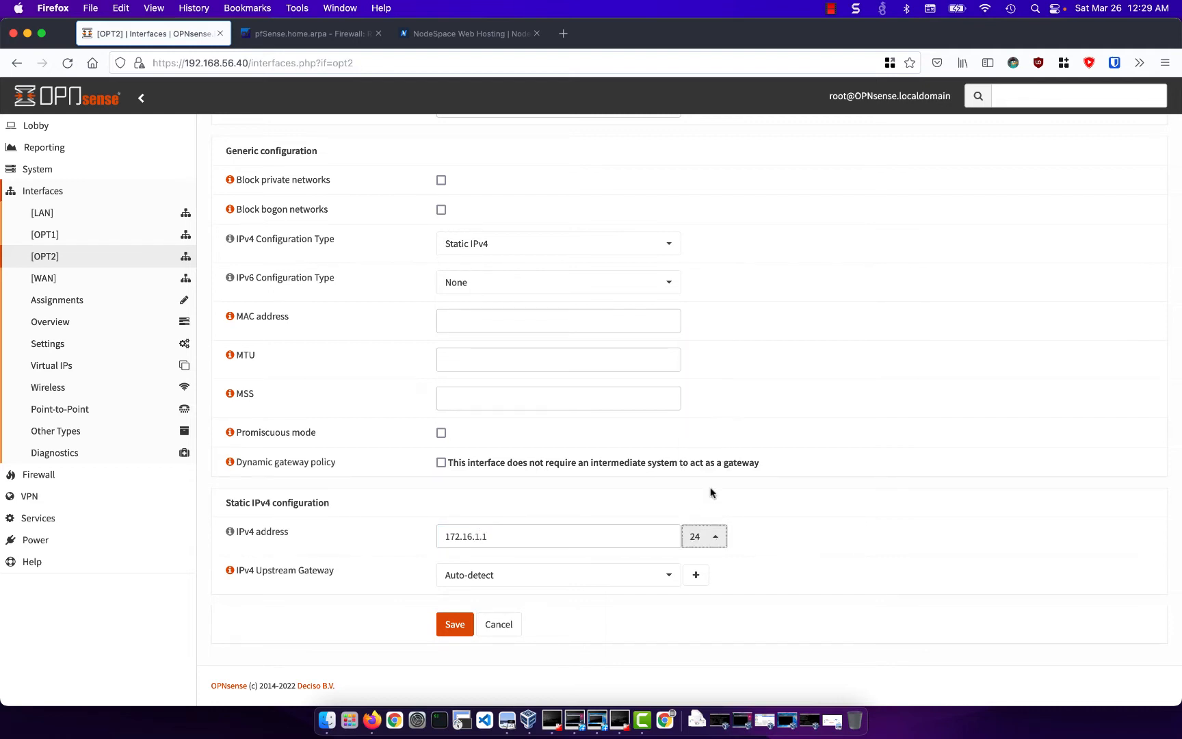
click(454, 624)
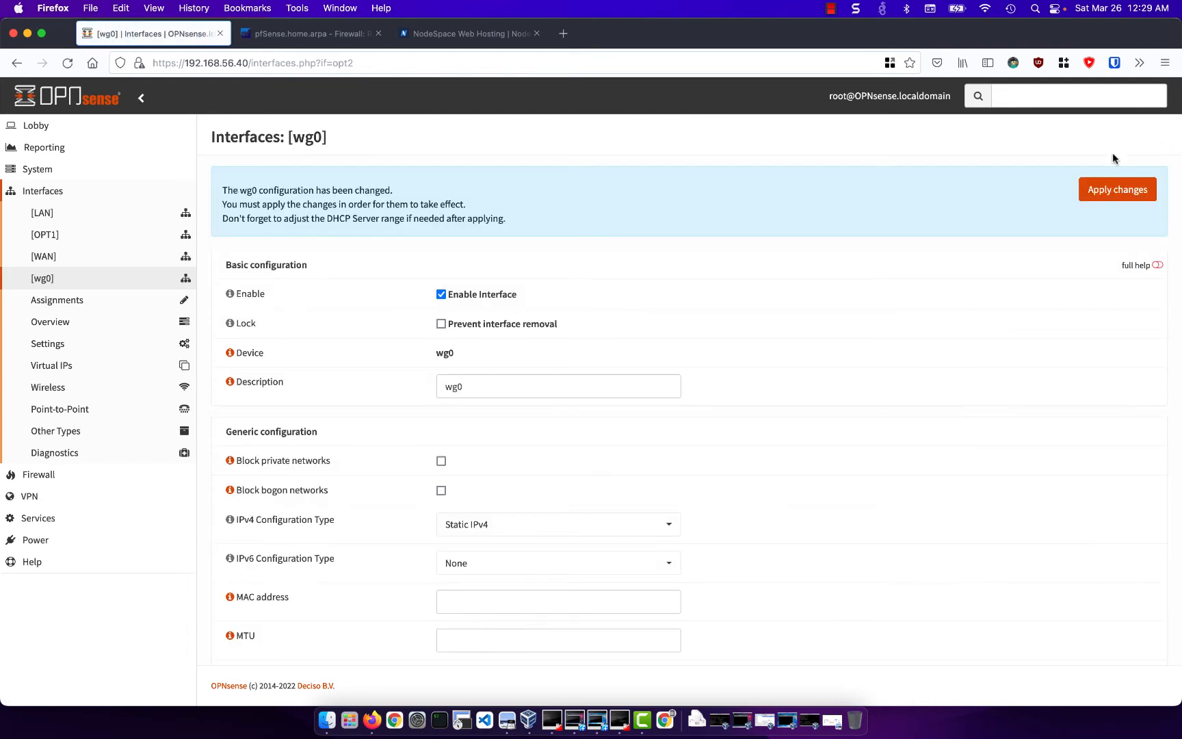
click(1110, 194)
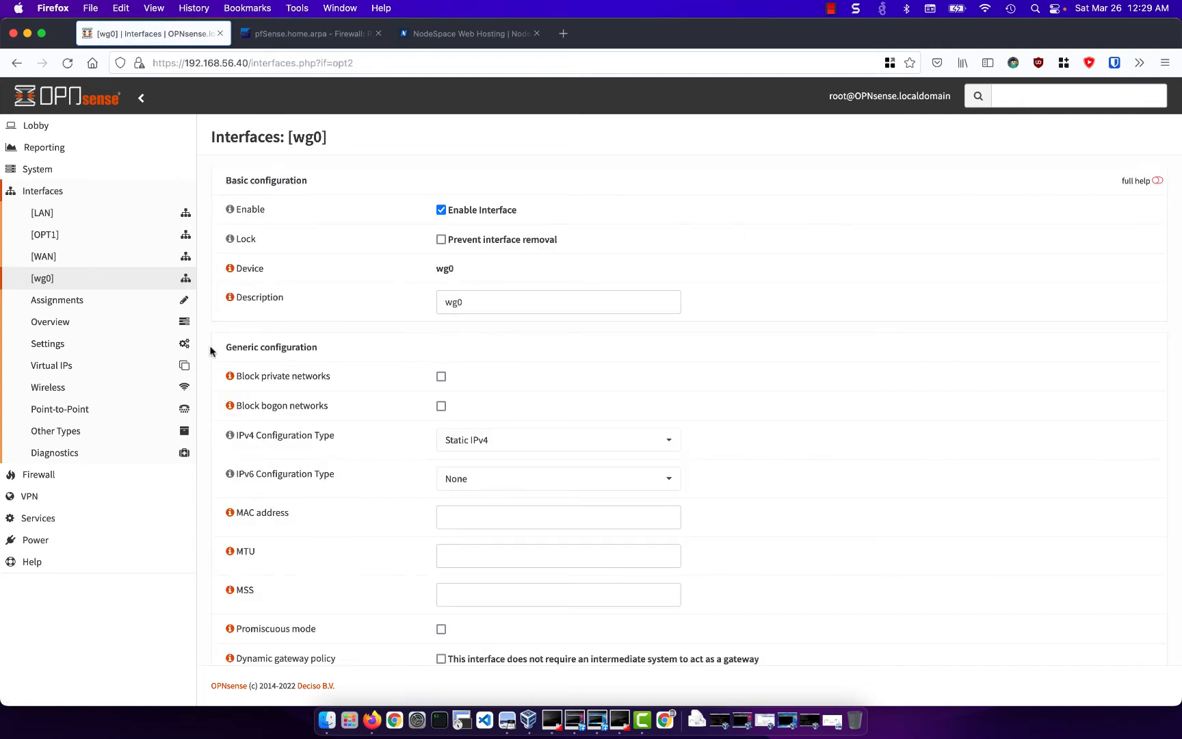
- Create and save a firewall rule on the wg0 interface, keeping the default pass action for any IPv4 protocol, source and destination
click(77, 477)
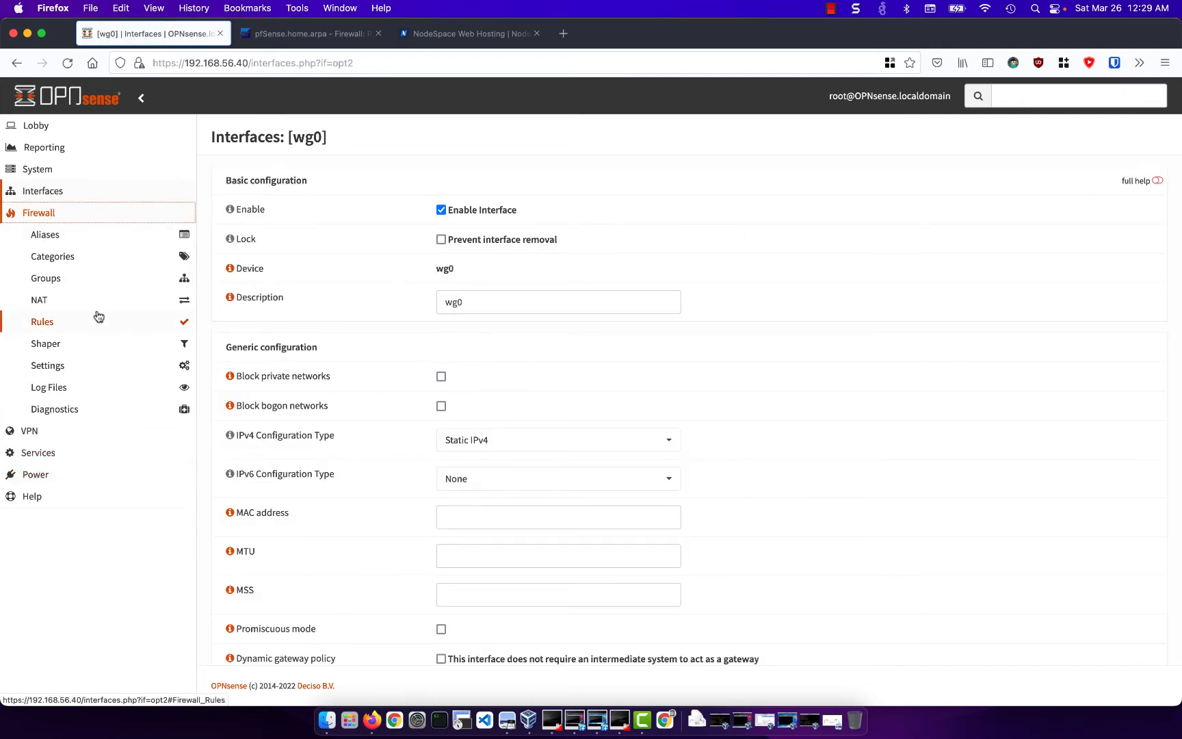
click(98, 316)
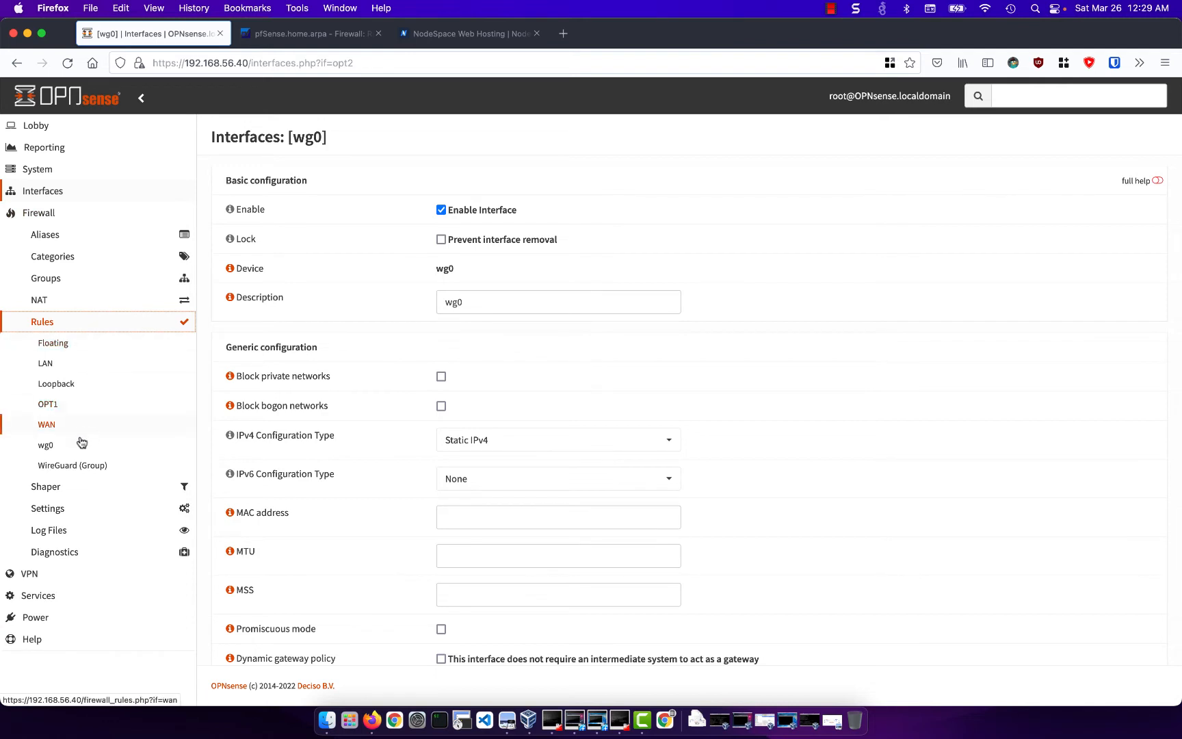
click(81, 445)
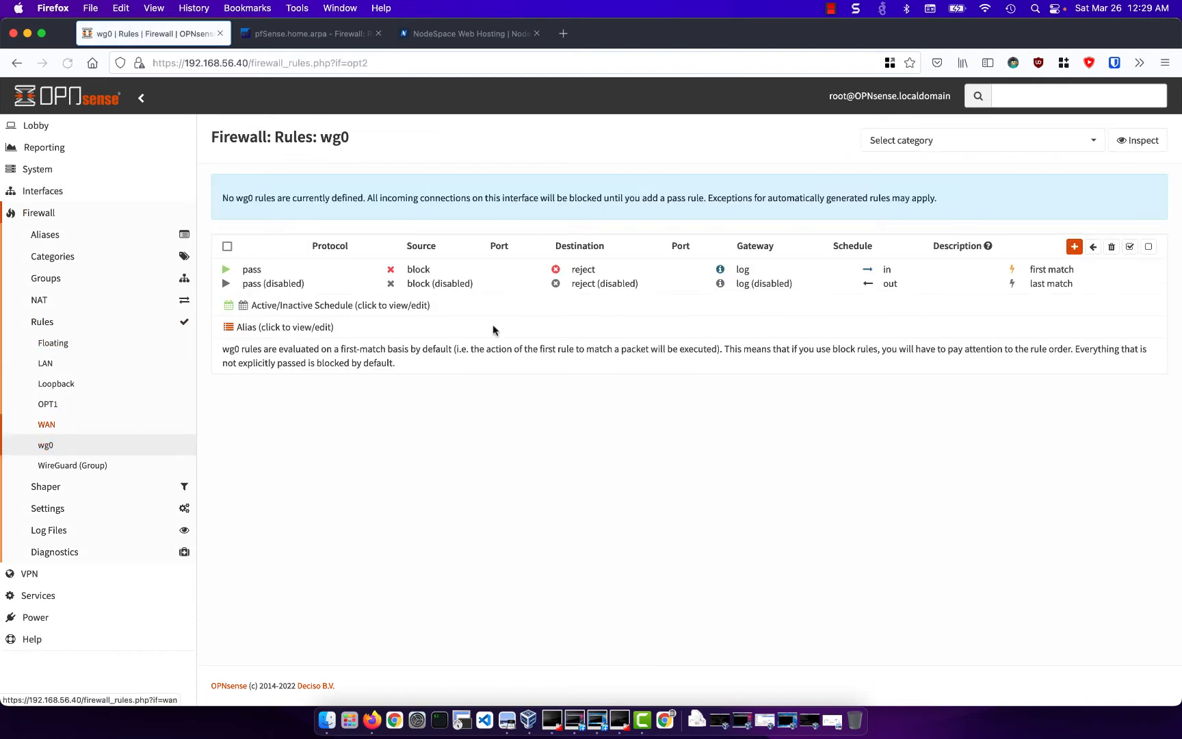
click(1074, 247)
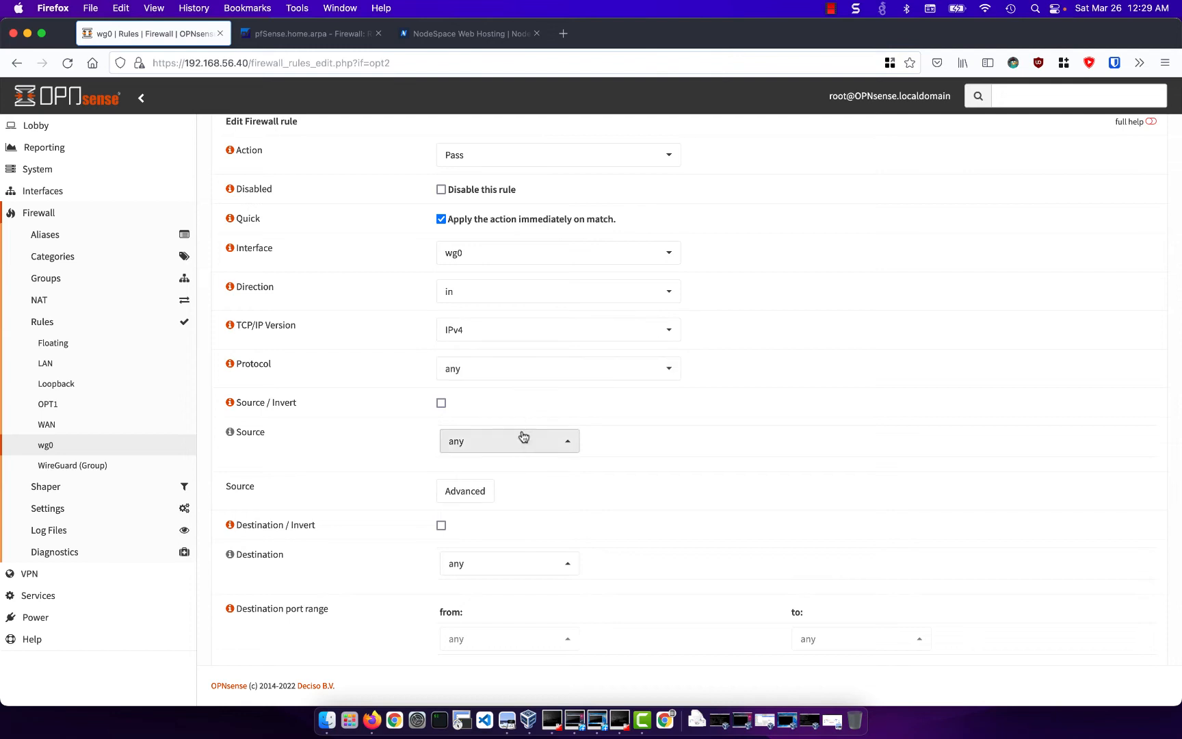
scroll(521, 435, down, 3)
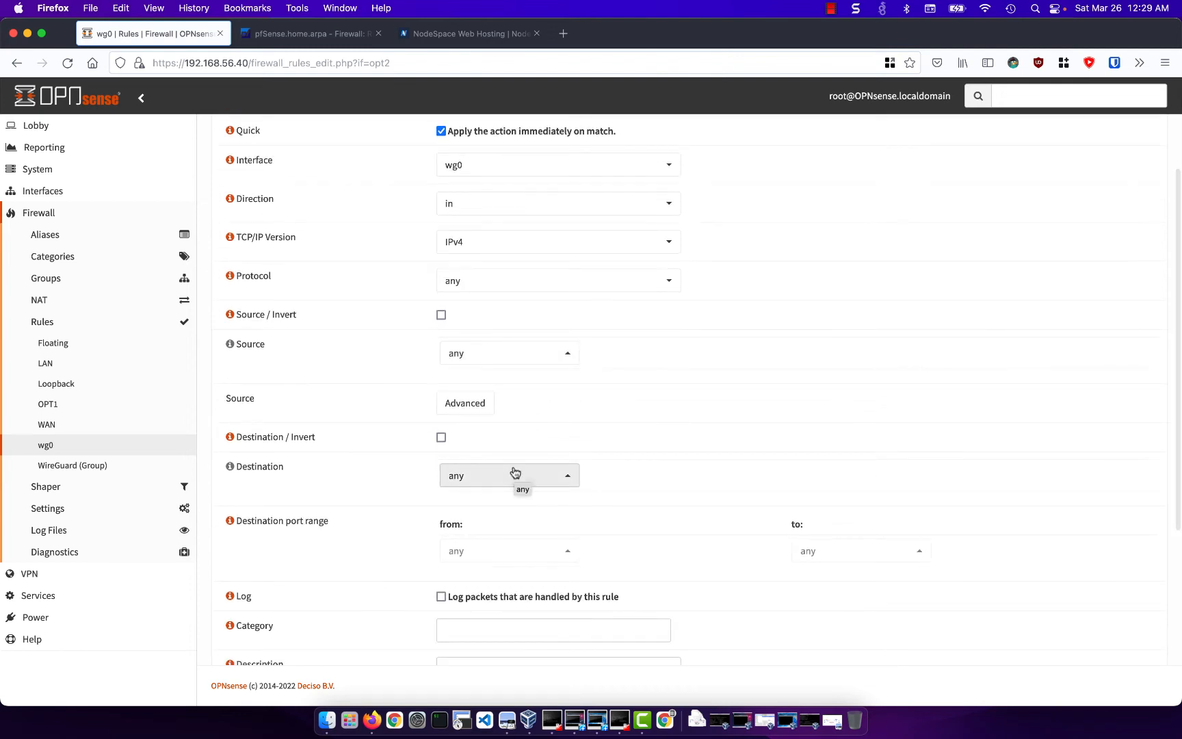
scroll(521, 451, down, 3)
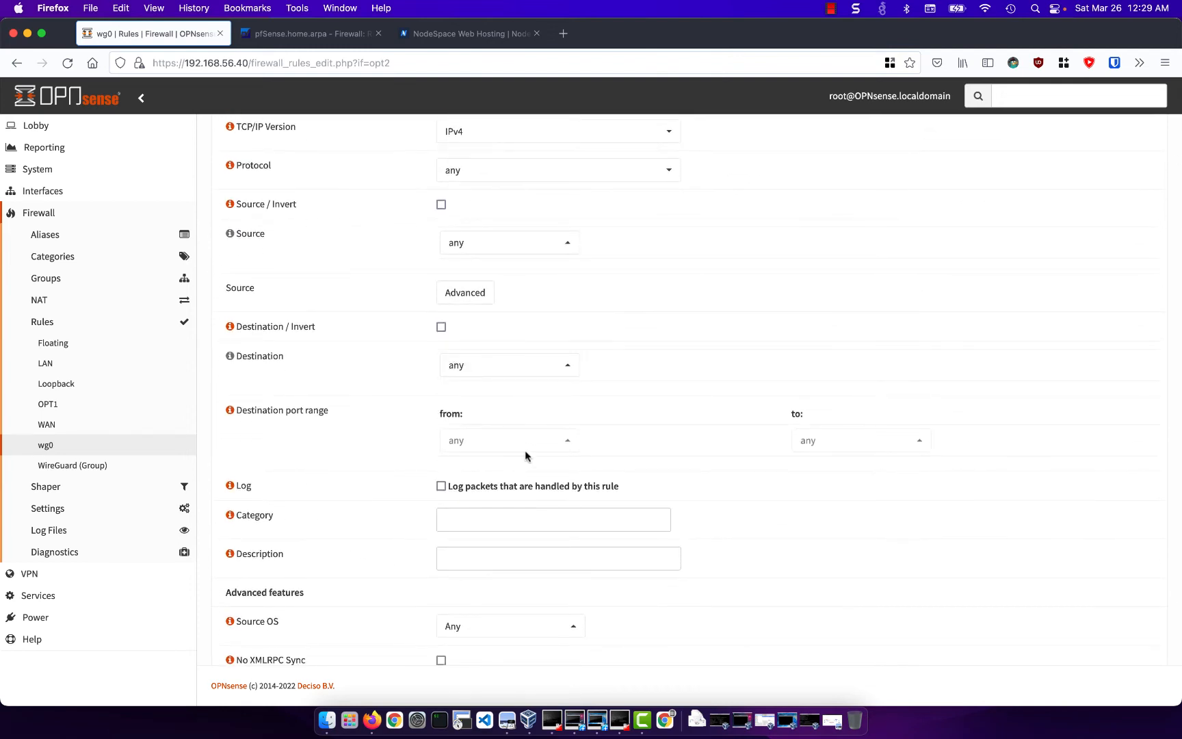
scroll(521, 482, down, 5)
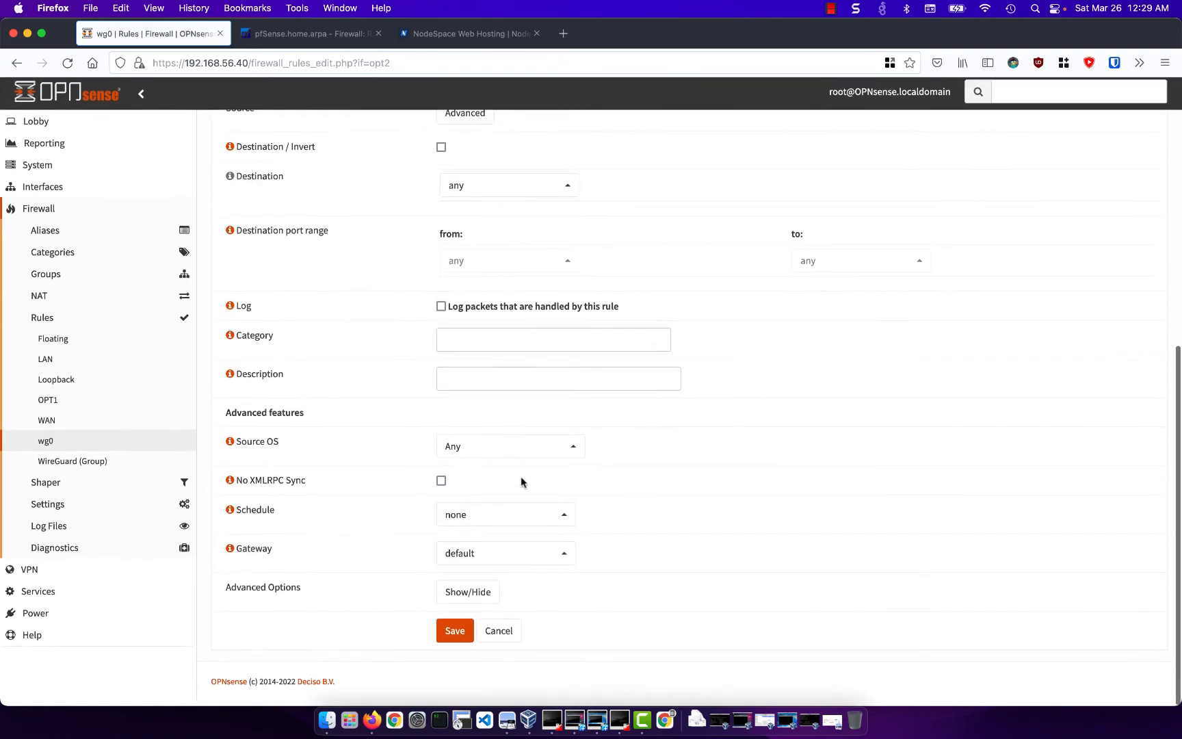
click(455, 635)
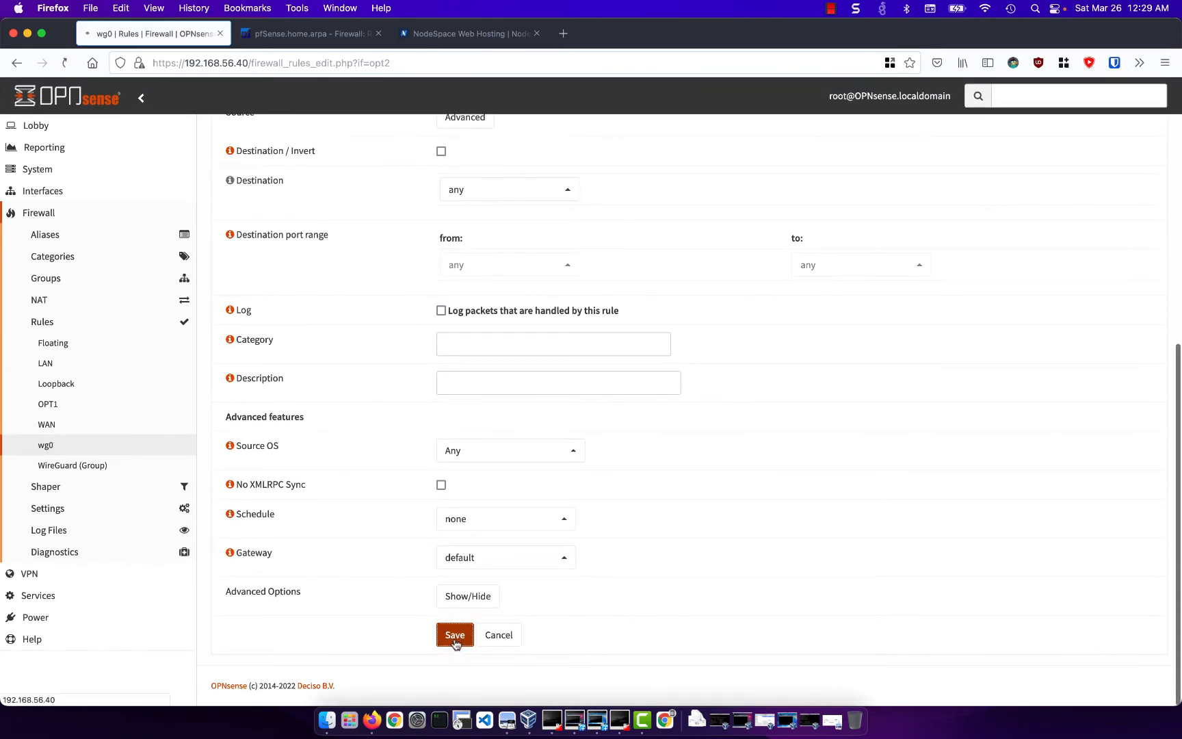
- Apply the pending firewall rule changes on the wg0 interface
click(1105, 200)
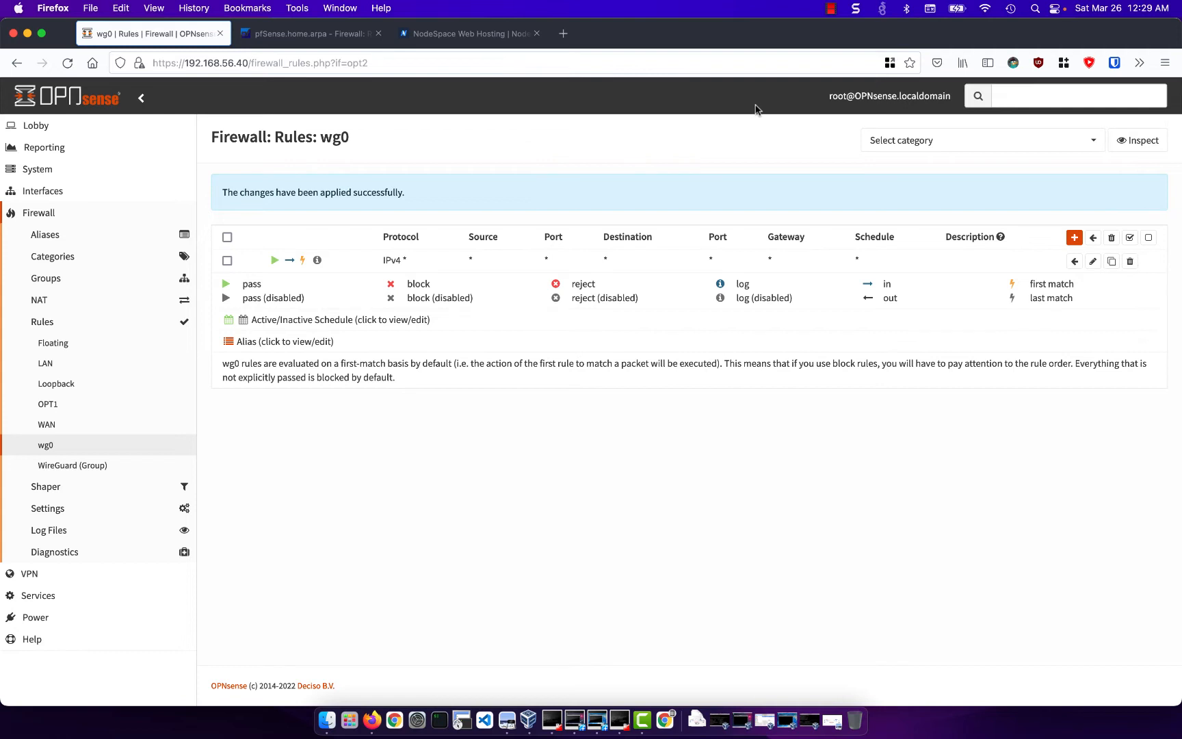
- Switch to pfSense and add a new WireGuard peer assigned to the tun_wg0 (Site To Site) tunnel
click(314, 35)
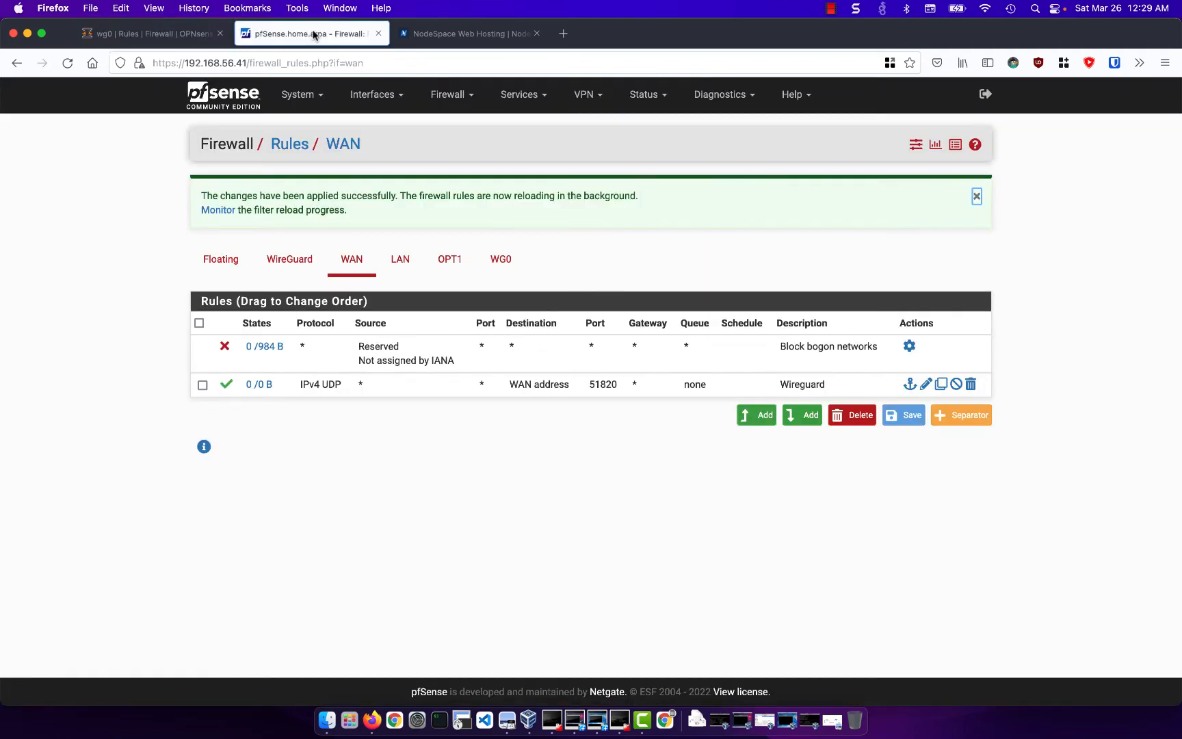
click(585, 95)
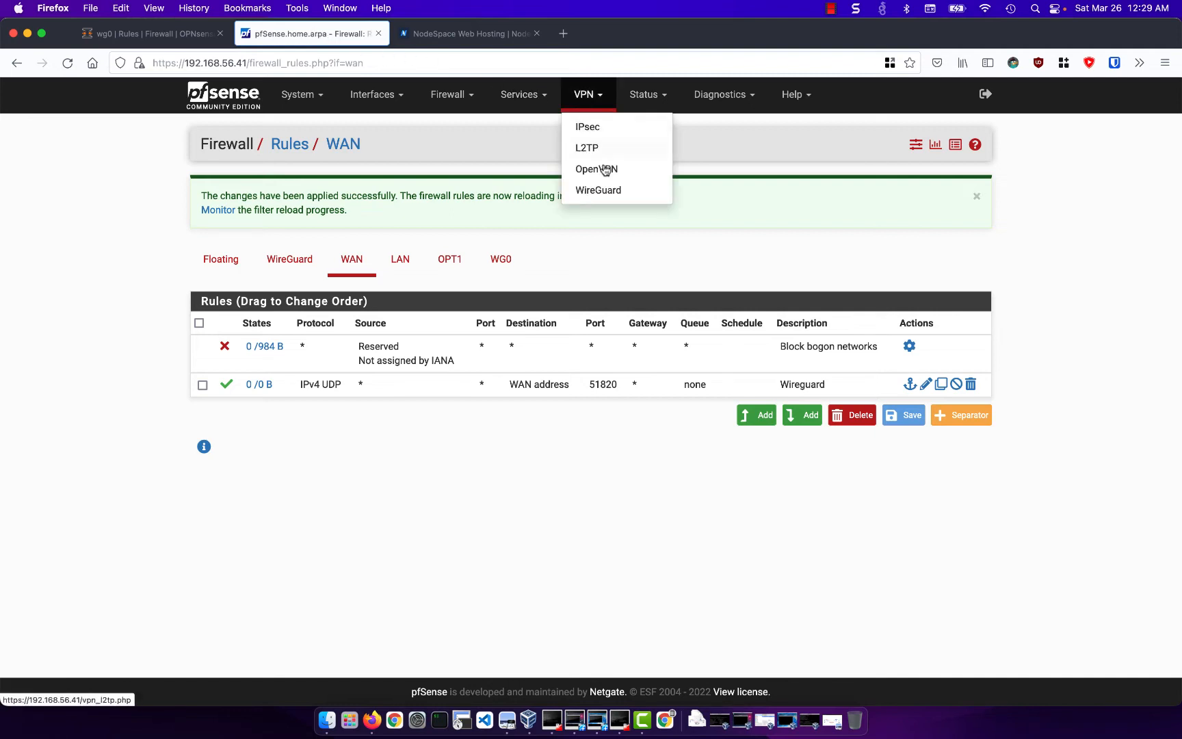
click(604, 190)
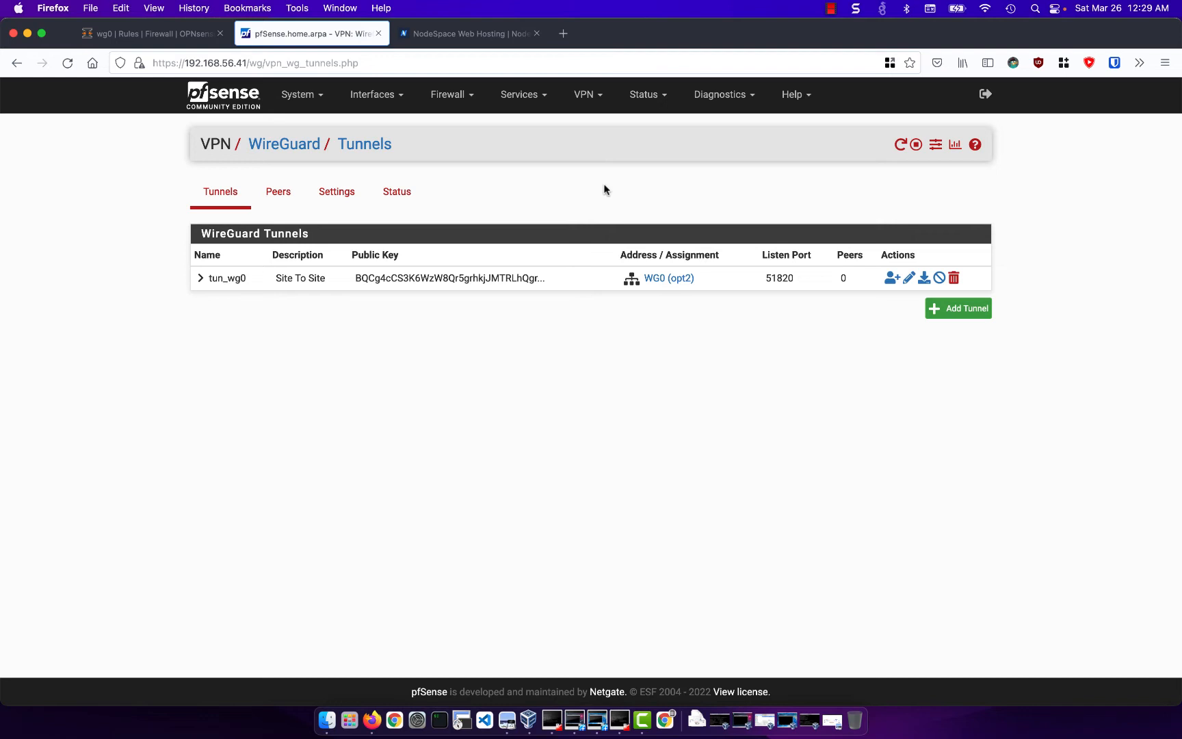
click(270, 196)
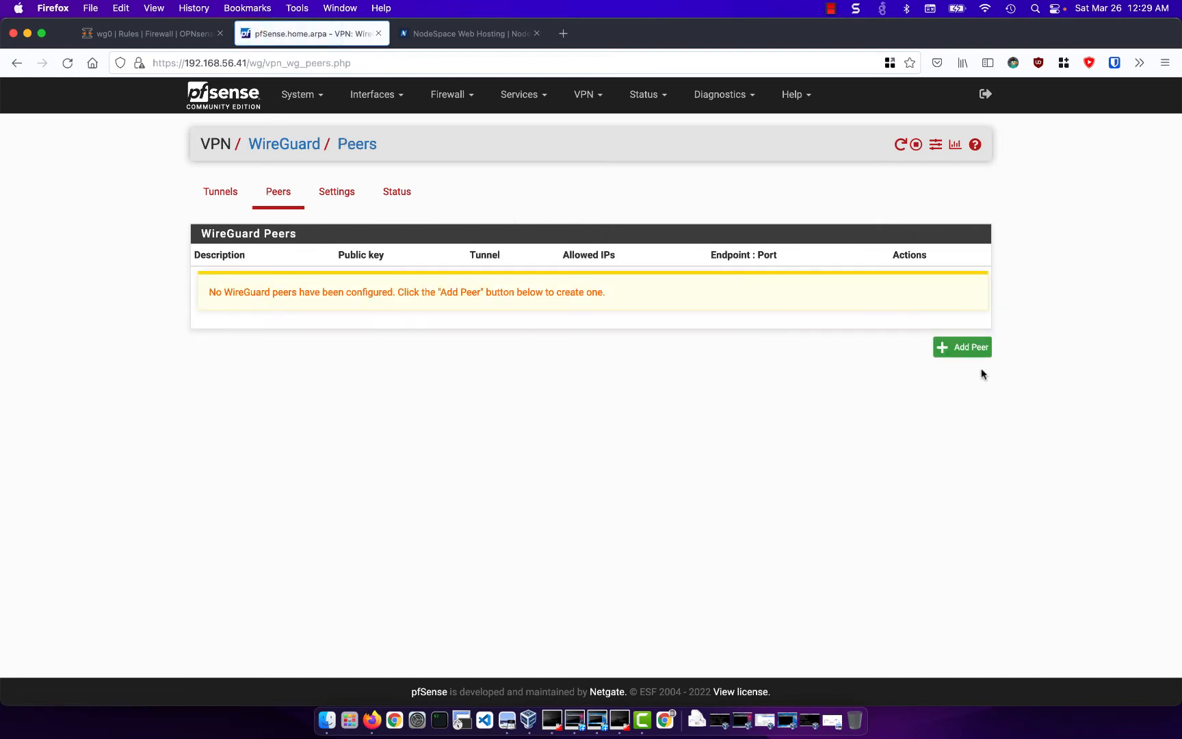
click(968, 349)
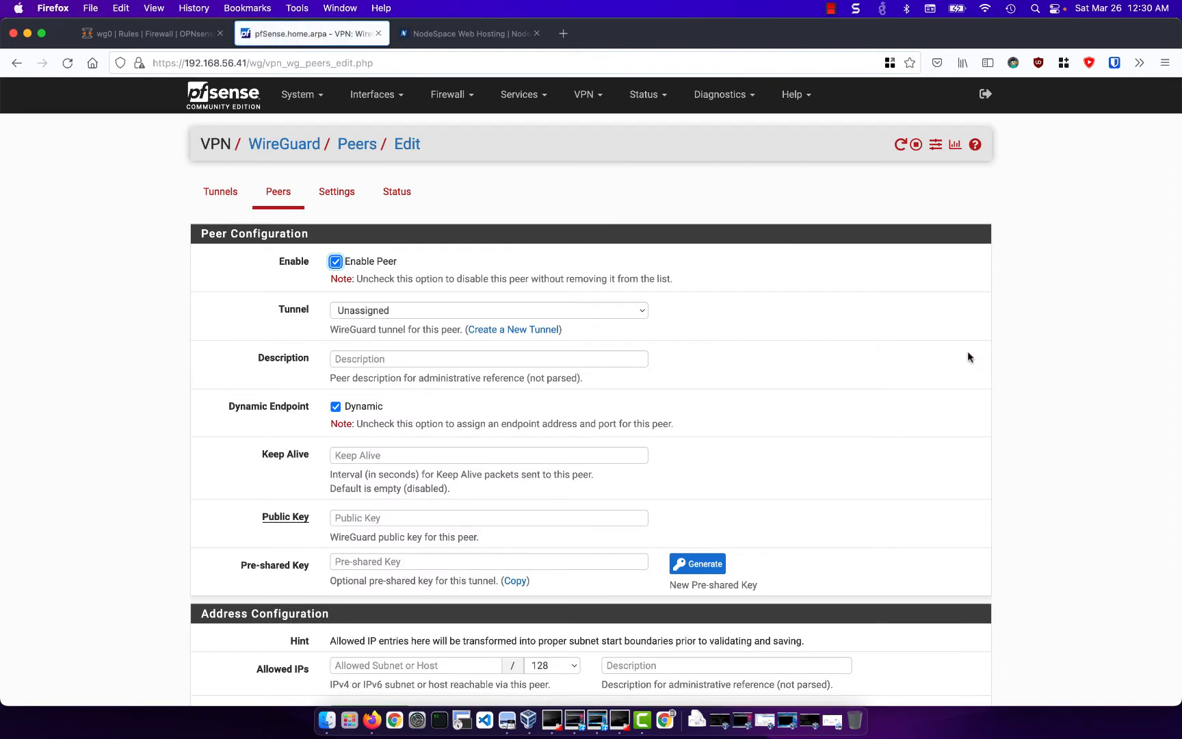
click(543, 312)
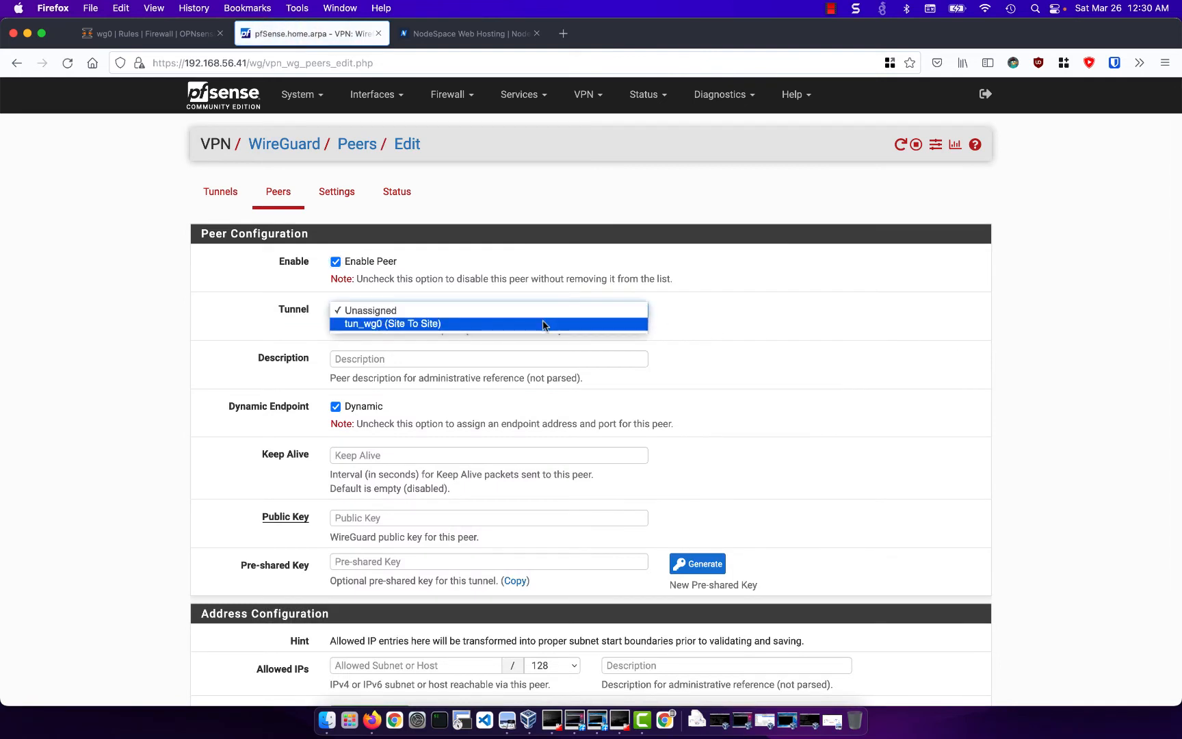
click(543, 323)
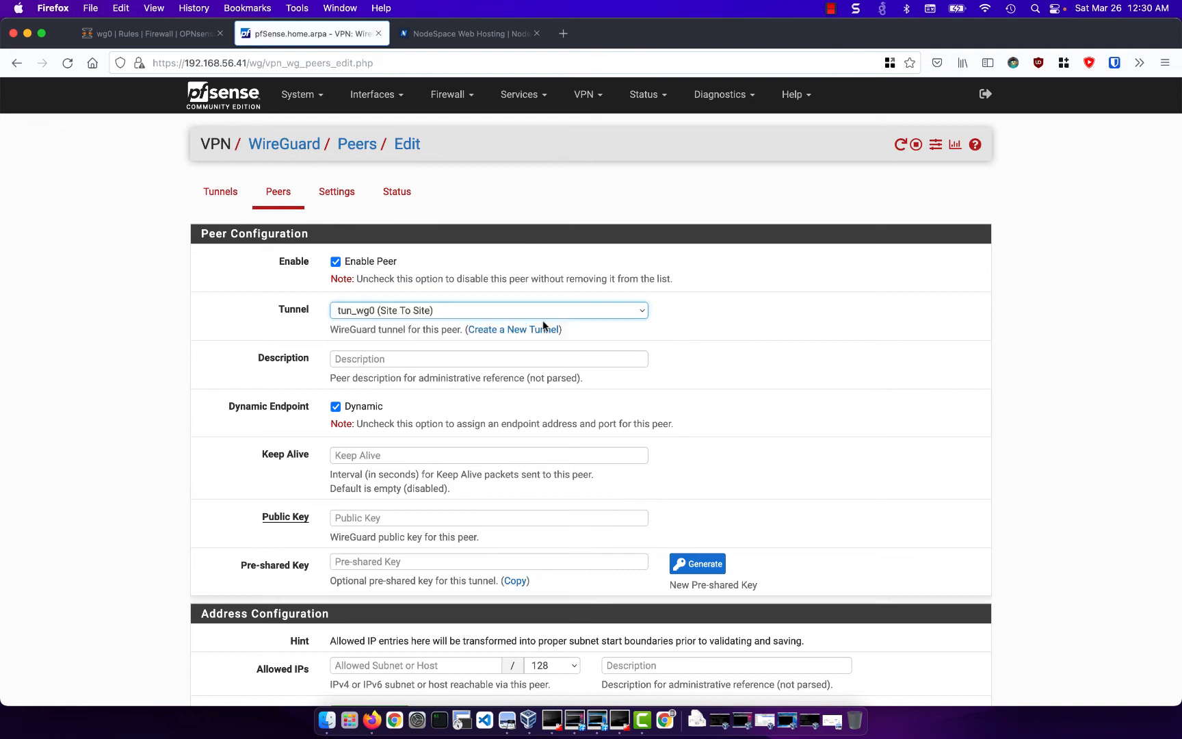
- Keep the peer's endpoint dynamic, set its Keep Alive to 10 and paste in the OPNsense public key
click(360, 410)
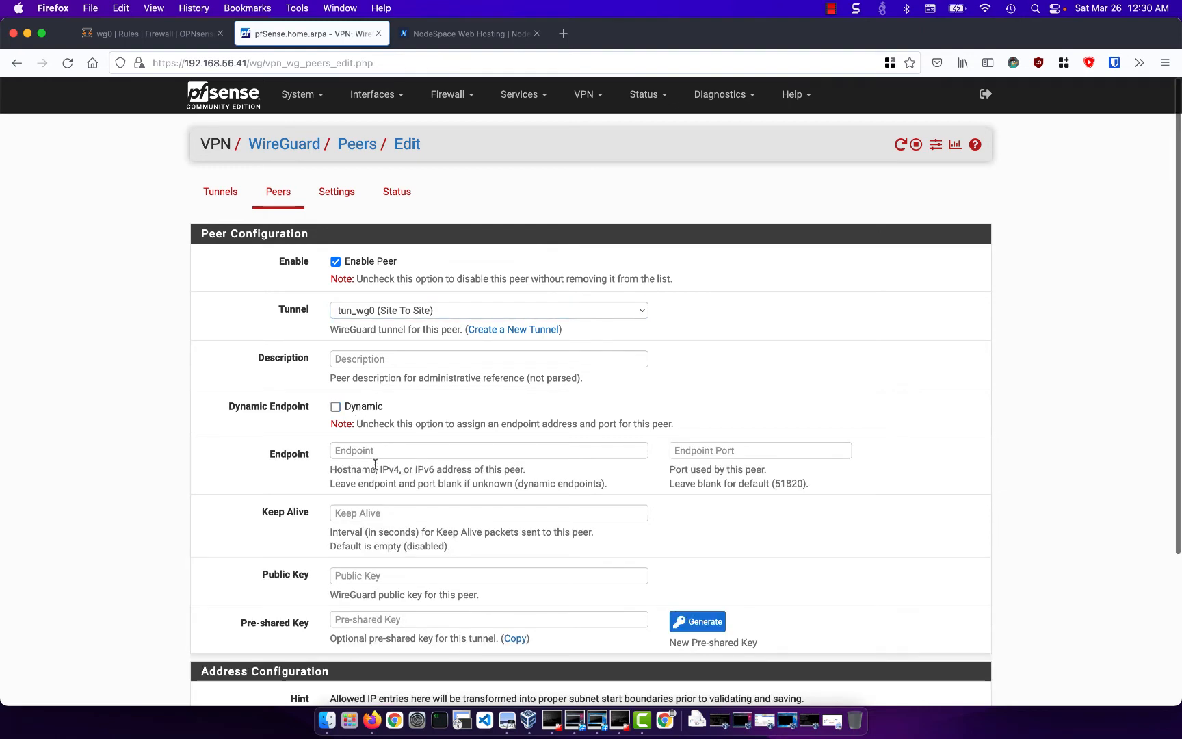
click(363, 410)
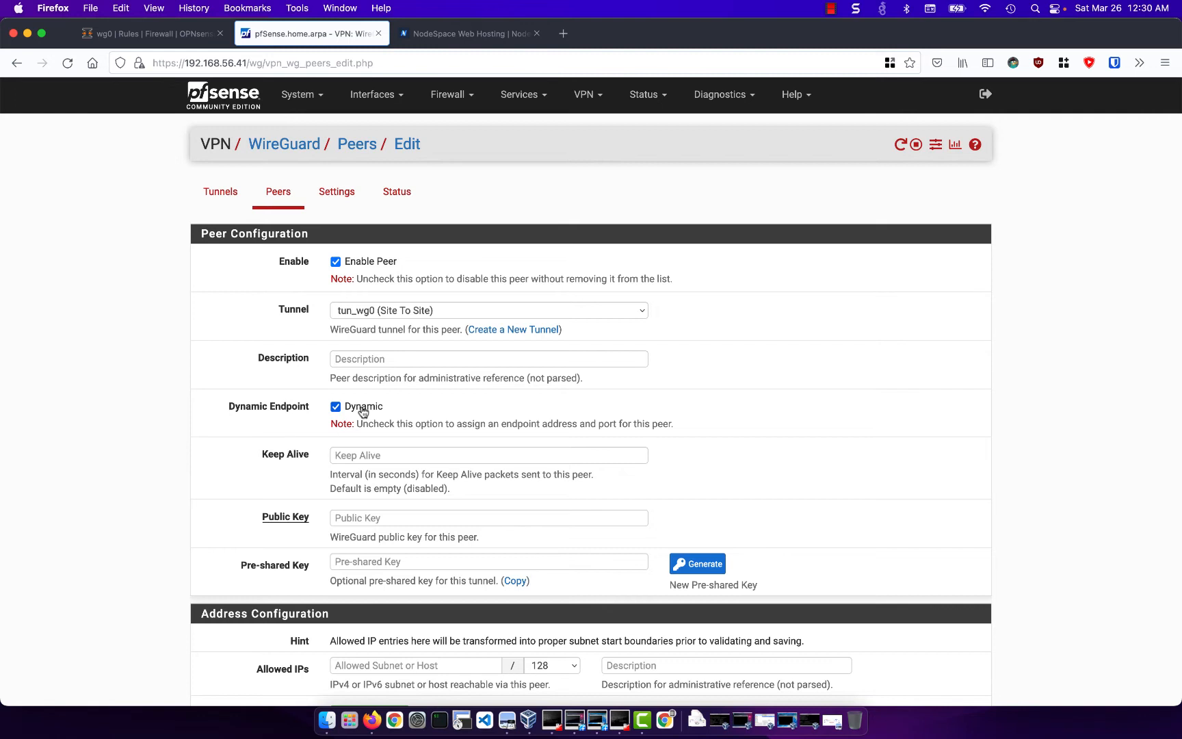
click(384, 452)
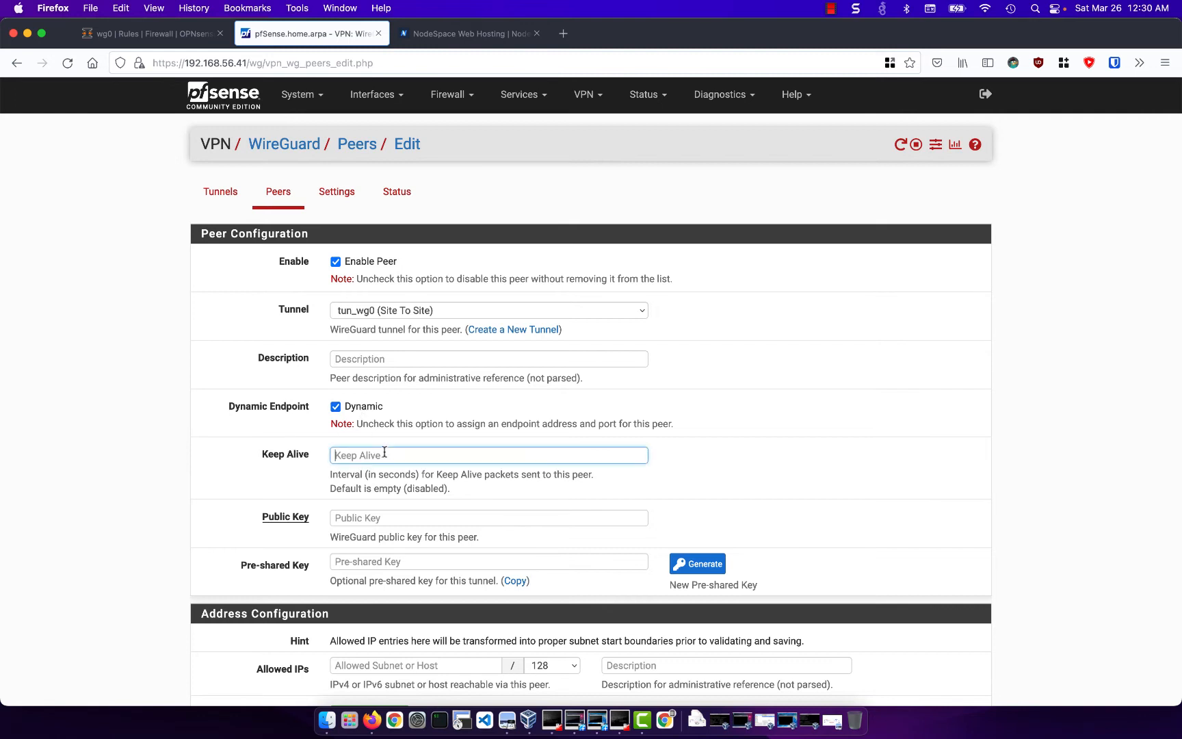
text(10)
click(490, 523)
text(EzM1QrxabAGzQNXSRcE++Xeii7/adJw5EAHrs7fcdCU=)
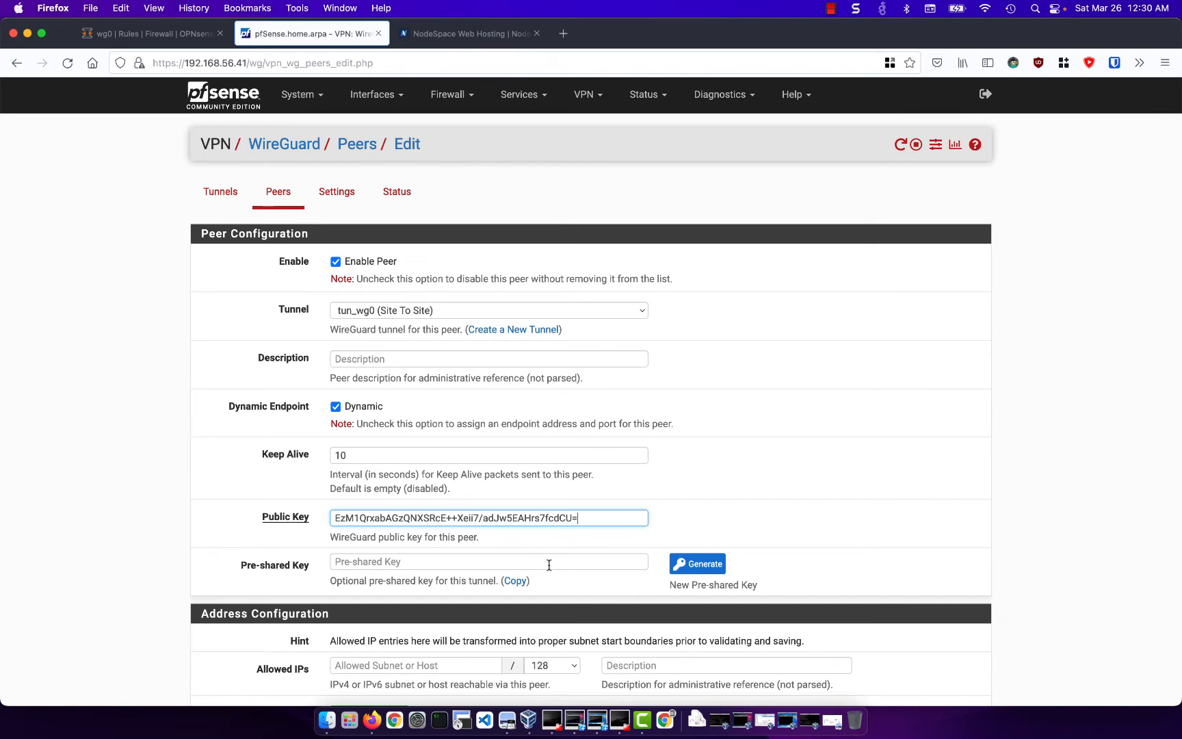
- Enter 172.16.1.1/32 as the peer's first allowed IP with the description wg0
scroll(549, 565, down, 3)
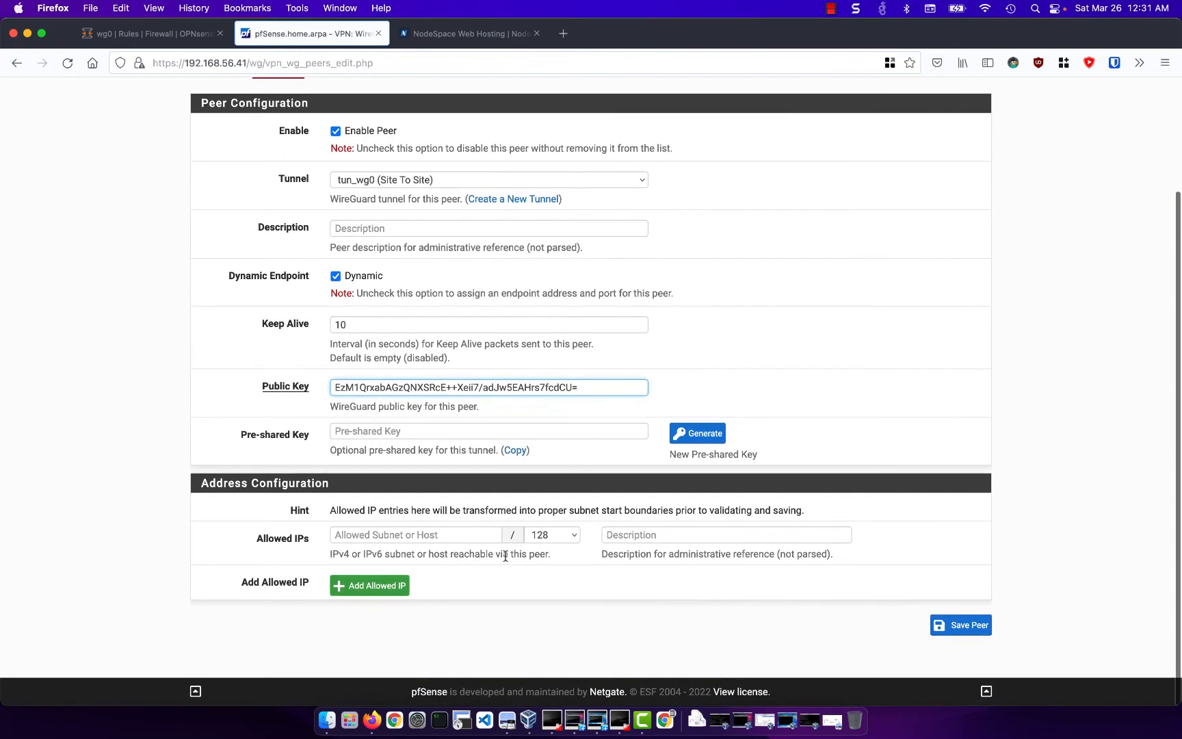
click(410, 536)
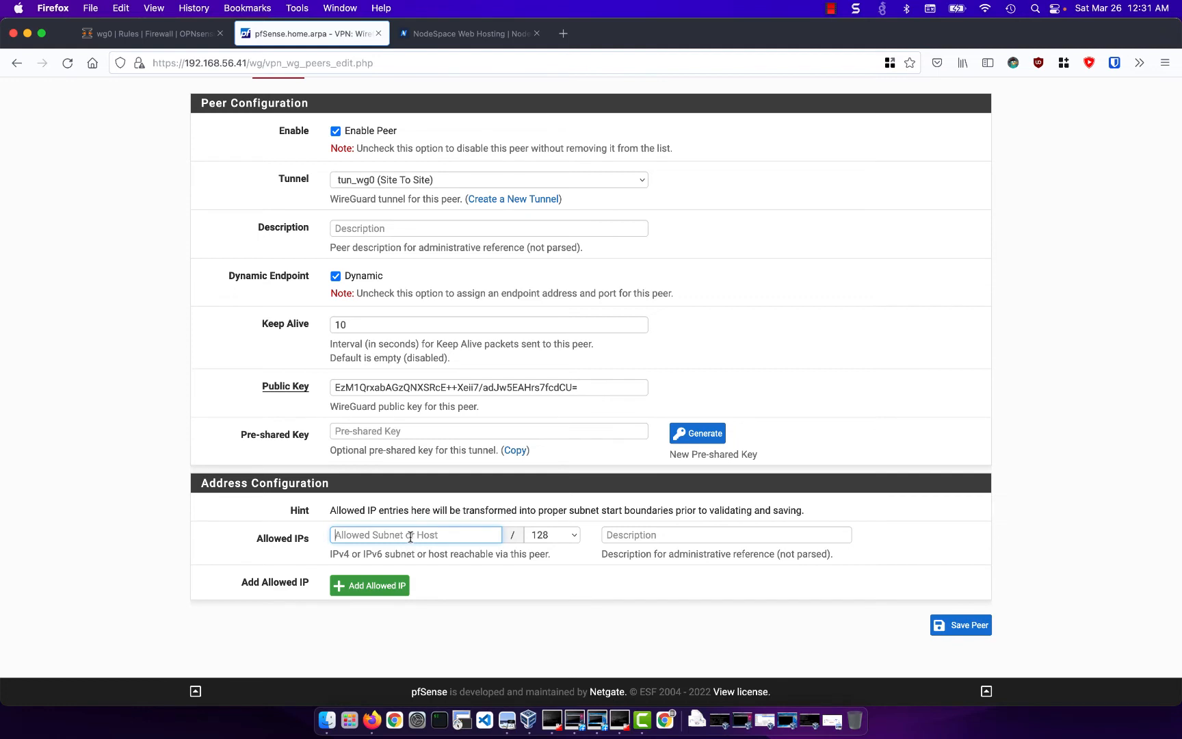
text(172.16.1.1)
click(558, 537)
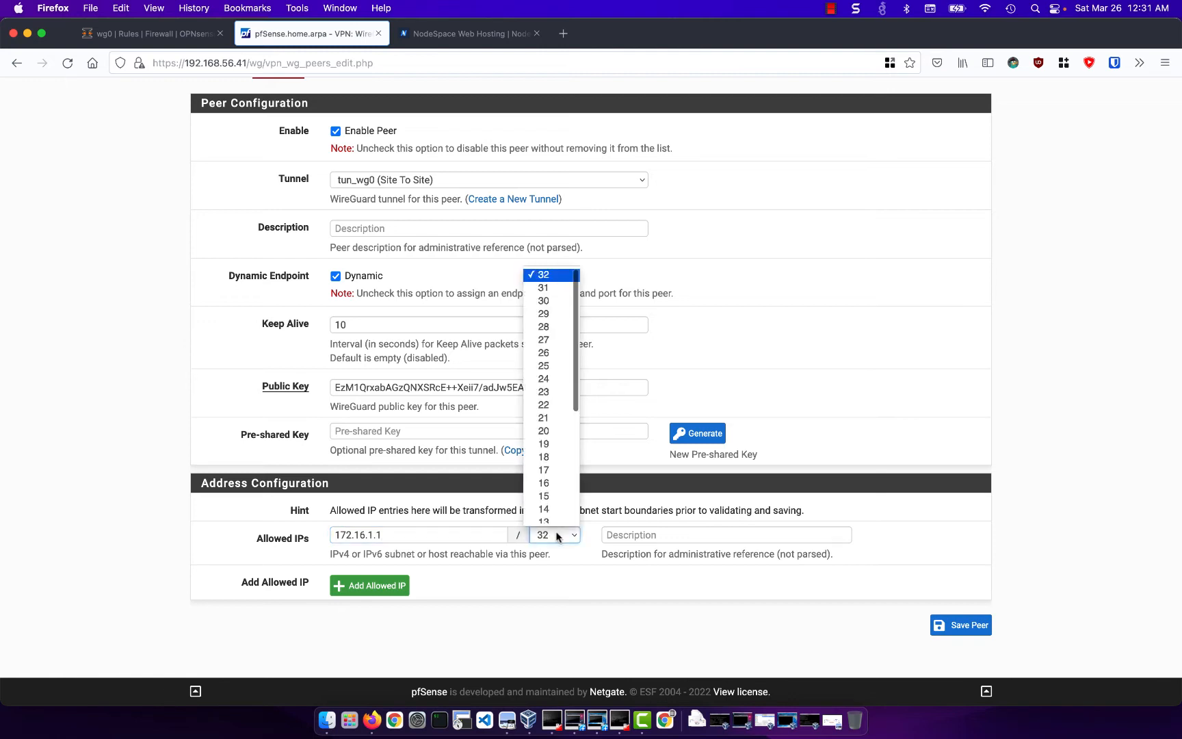
click(557, 535)
click(624, 529)
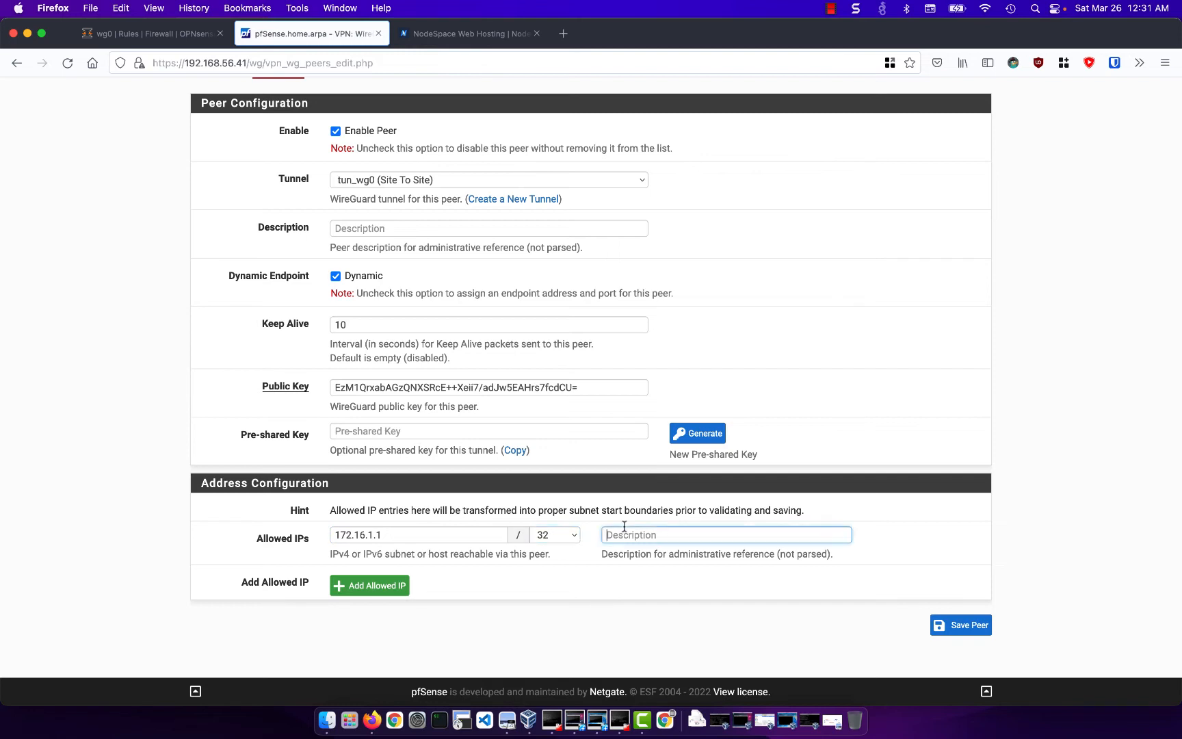
text(wg0)
- Add a second allowed IP of 192.168.1.0/24 described as LAN, then save the peer and apply the changes
click(374, 591)
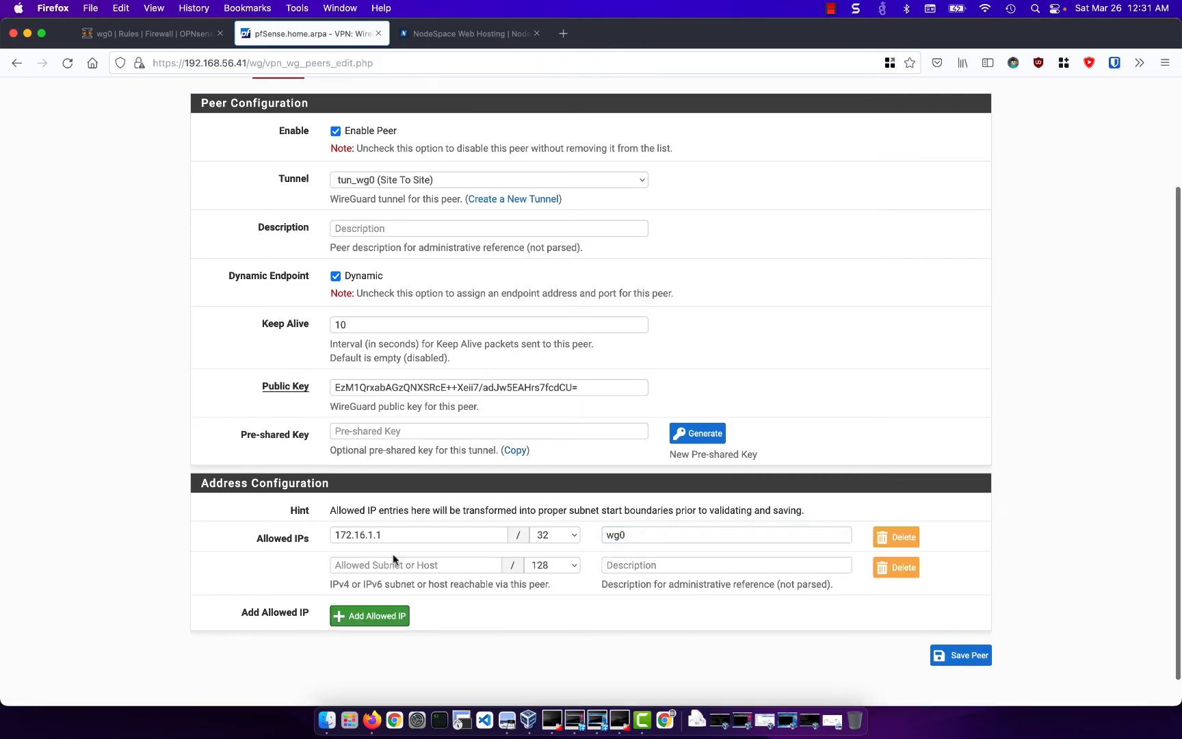
click(393, 561)
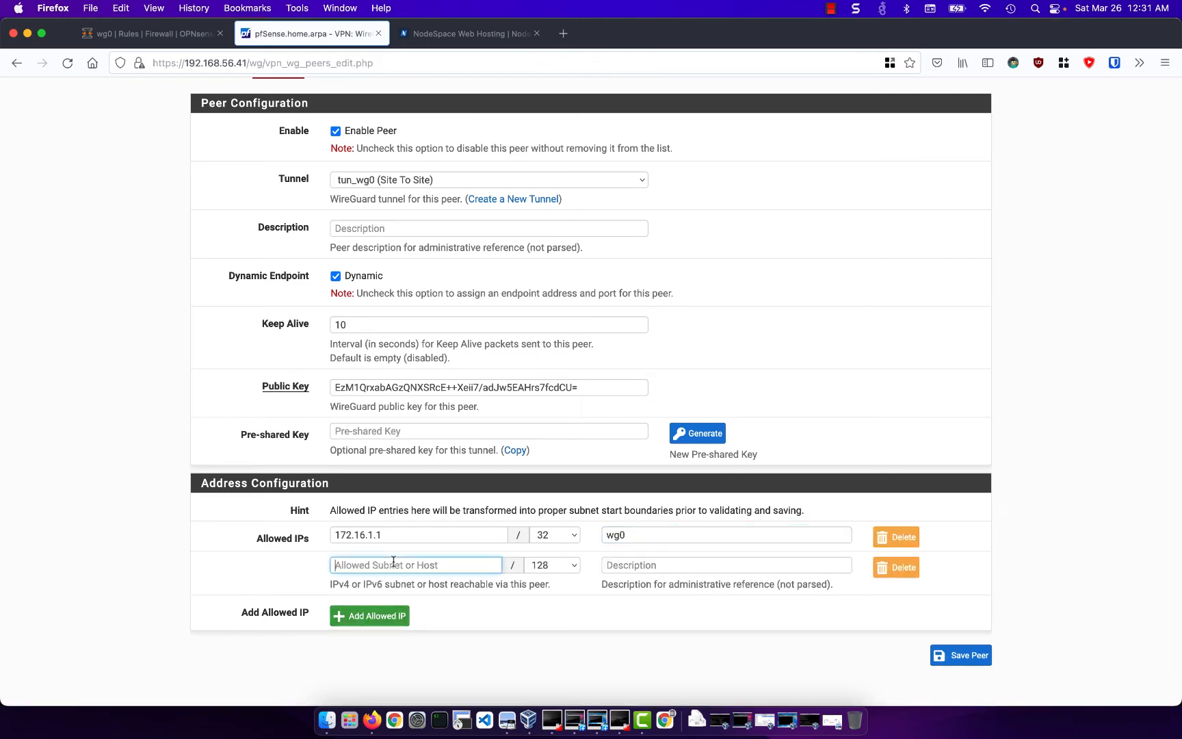
text(192.1)
text(68.1.0)
click(554, 565)
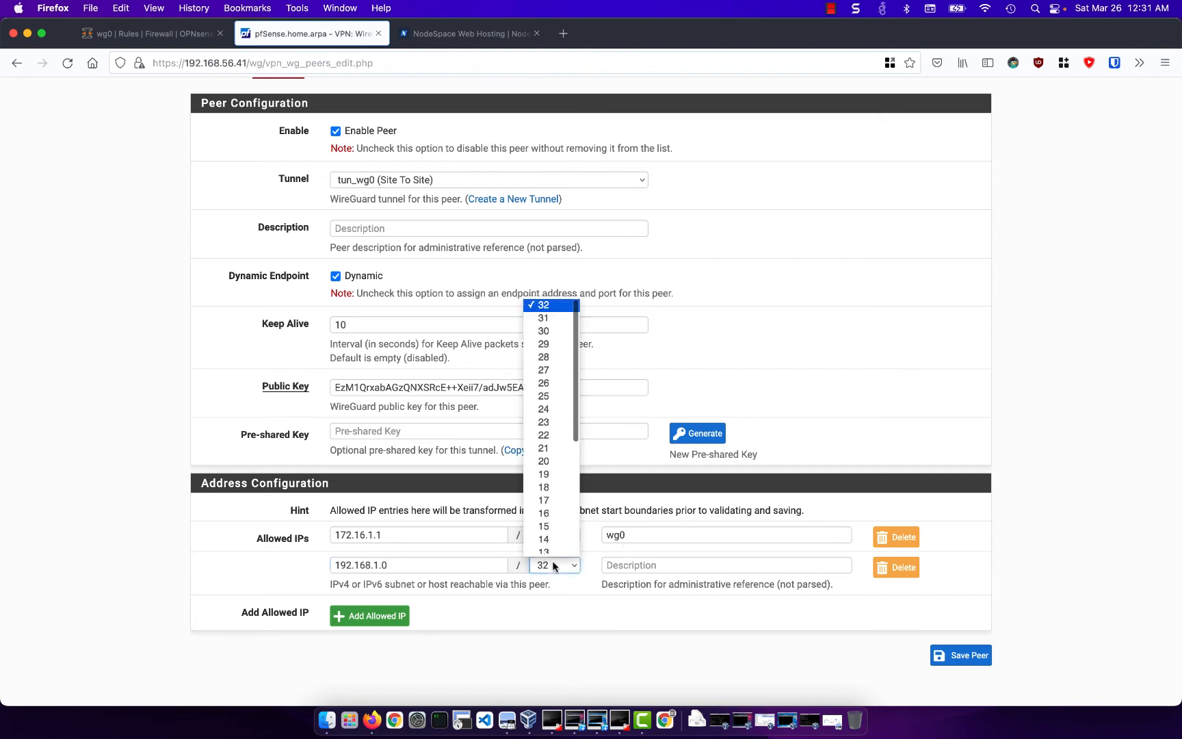
click(544, 403)
click(723, 561)
text(LAN)
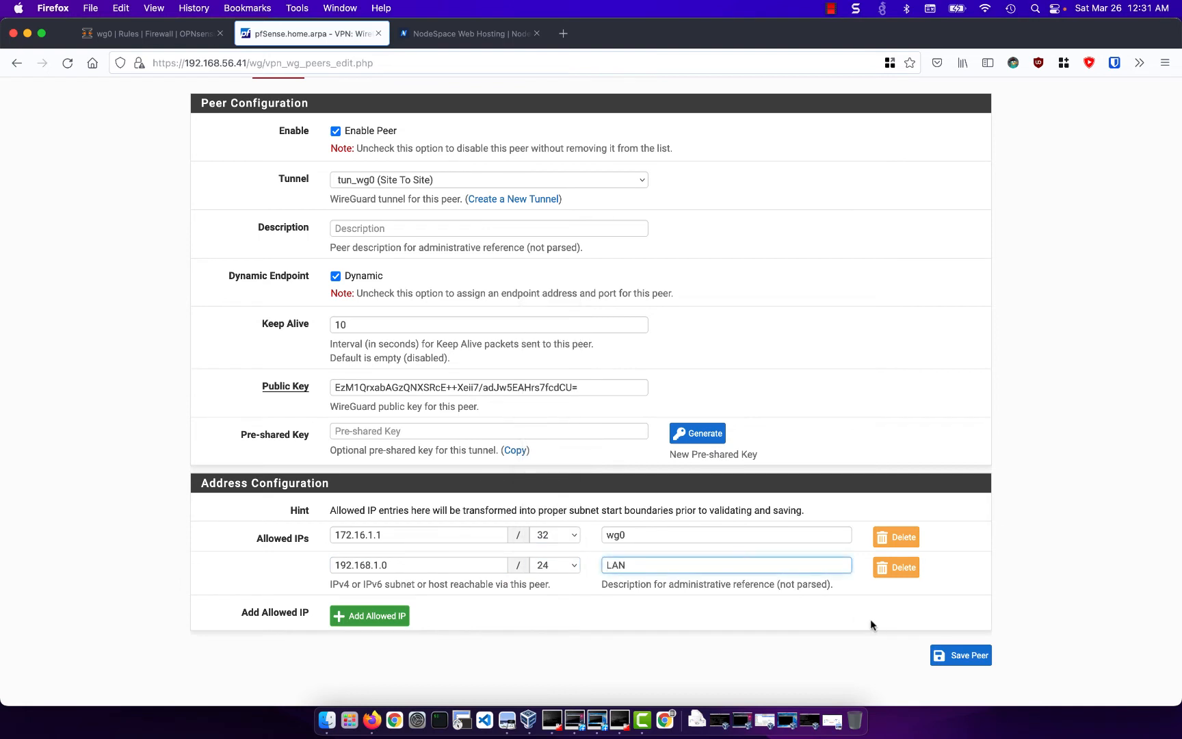
click(952, 656)
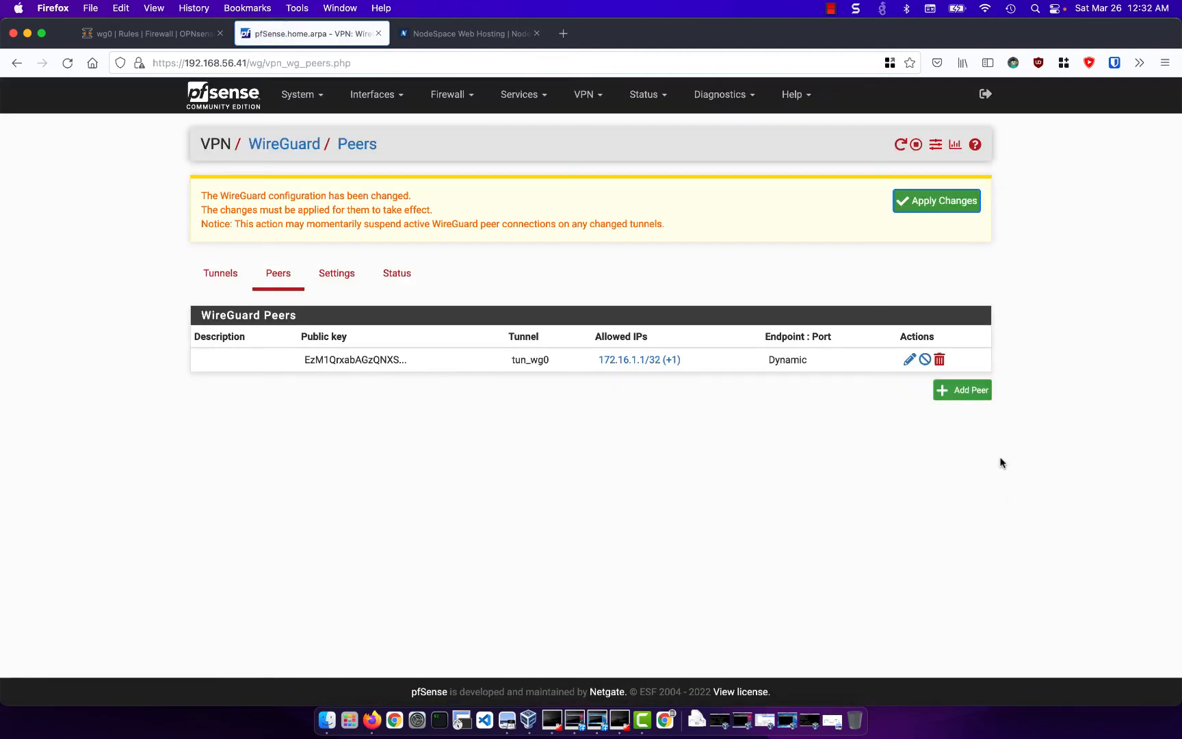
click(943, 205)
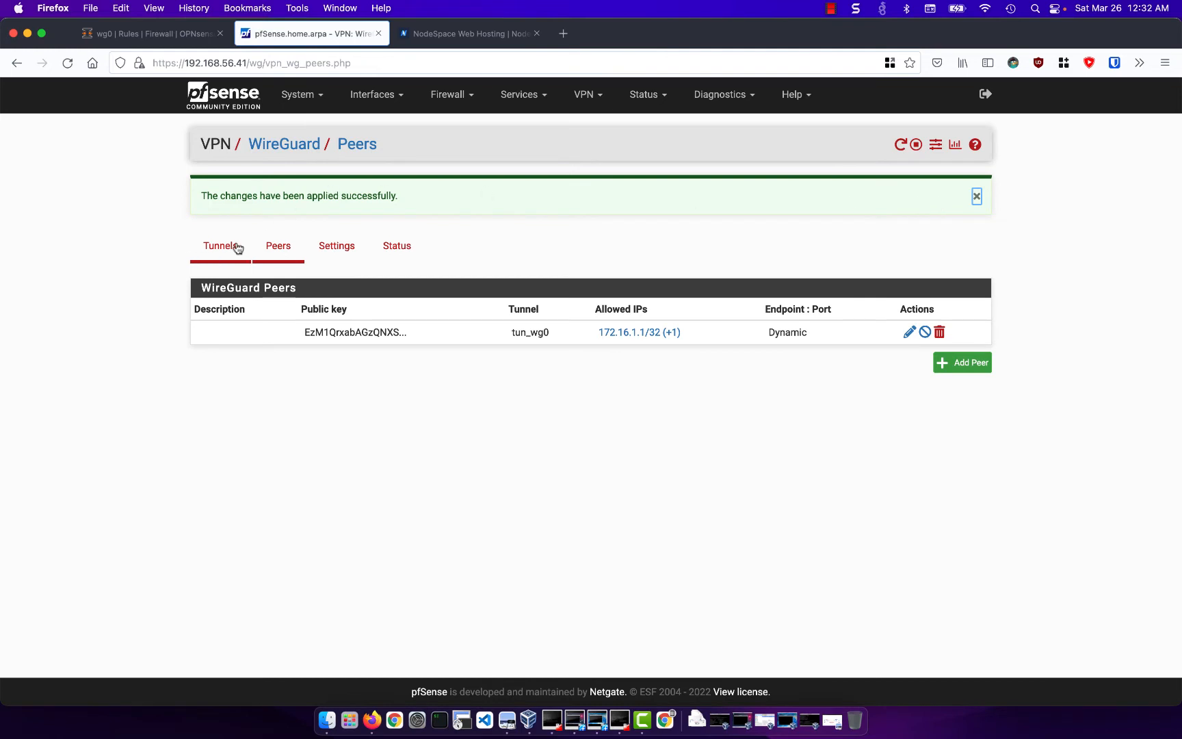
- Open the tun_wg0 tunnel for editing and copy its public key
click(237, 248)
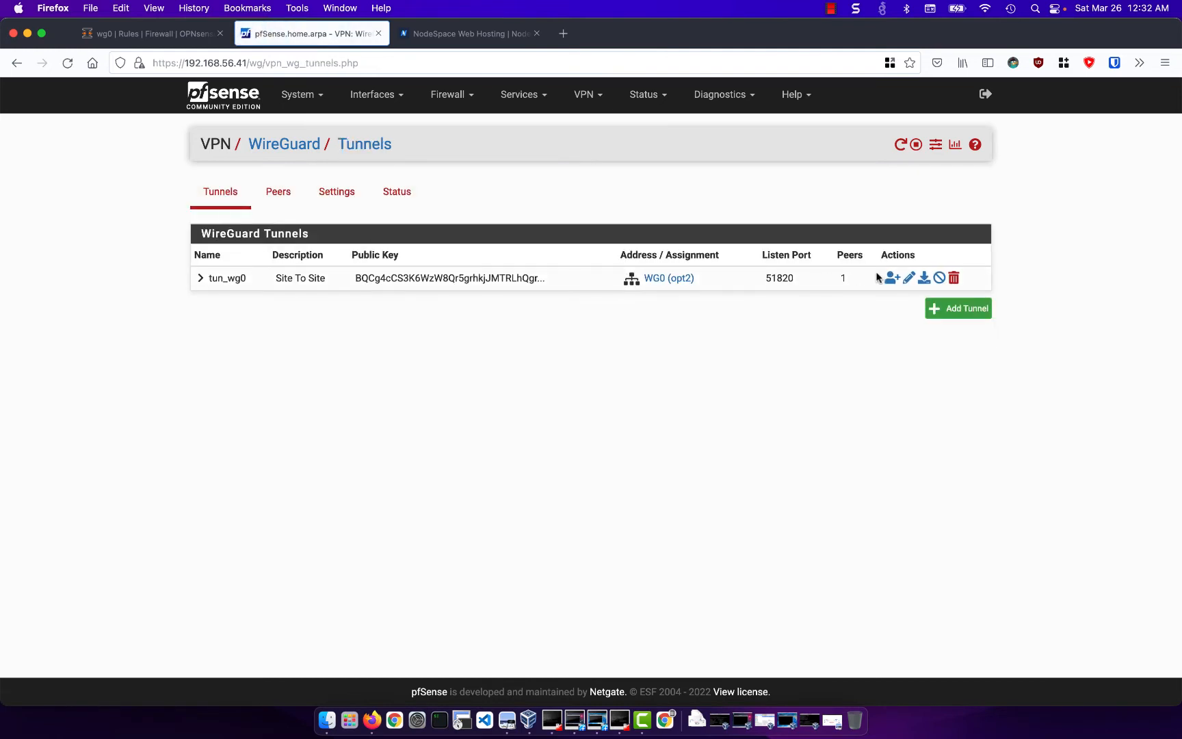
click(909, 277)
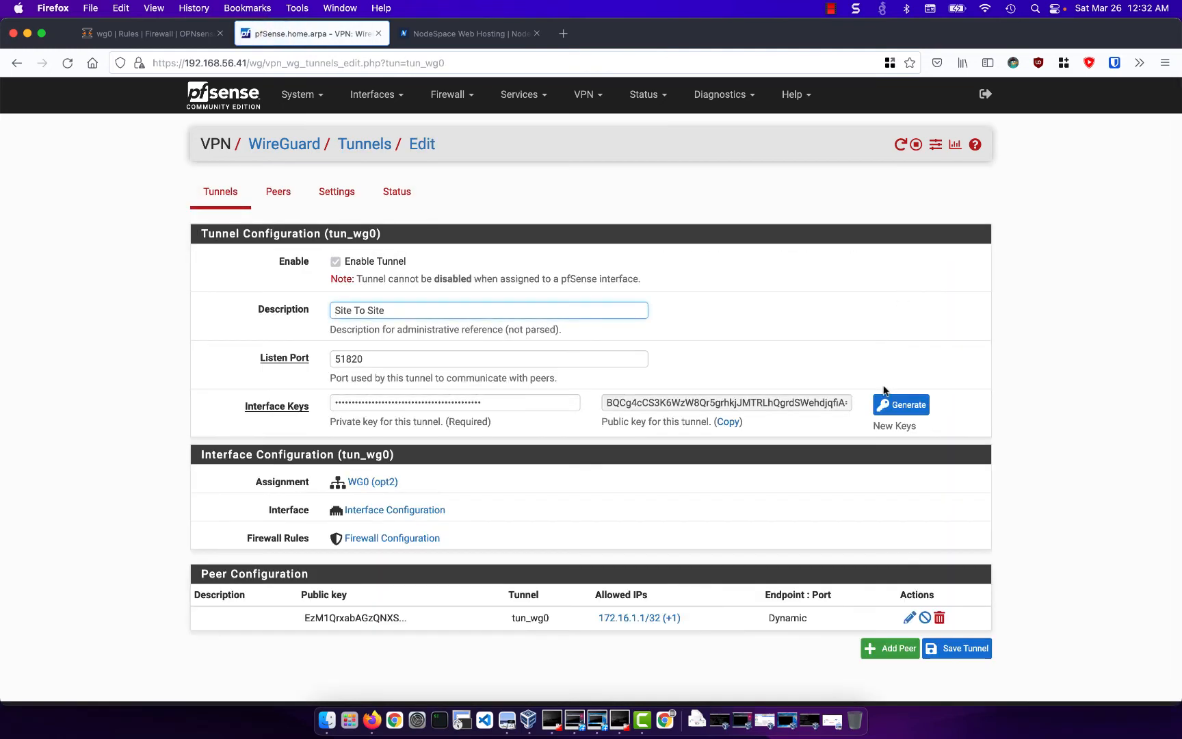
click(731, 423)
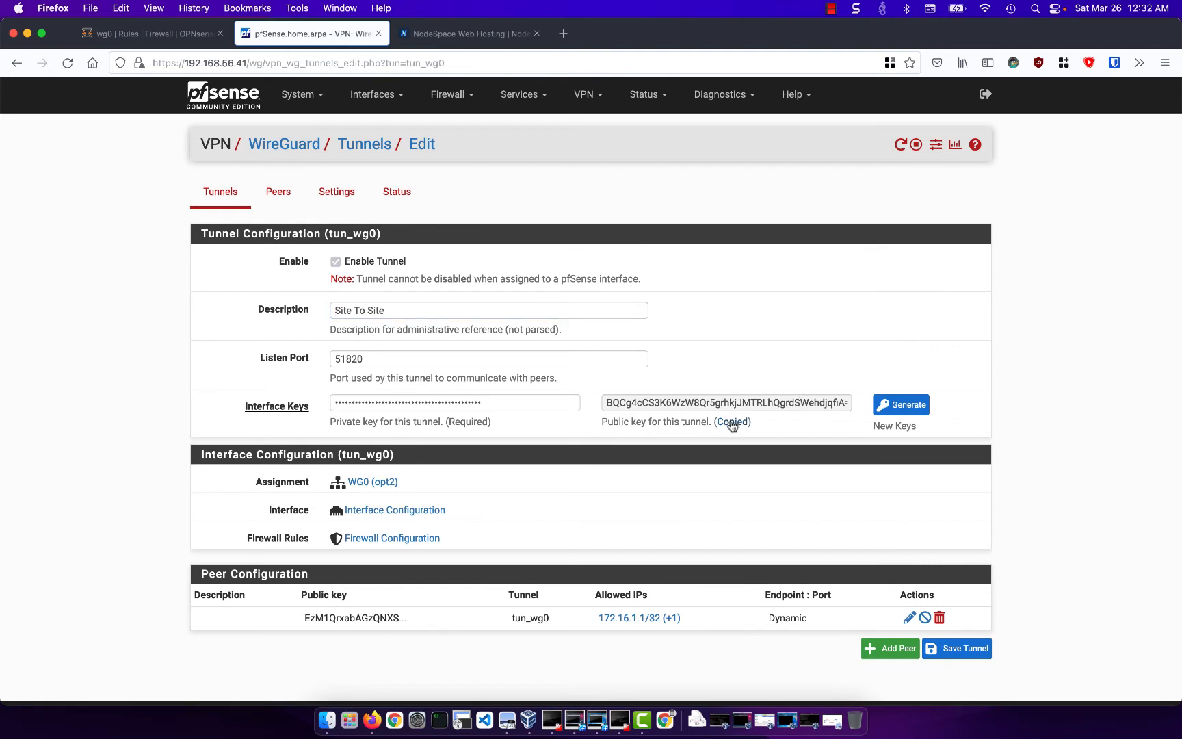
- Switch to OPNsense and start a new WireGuard endpoint named pfSense, pasting in the copied public key
click(165, 38)
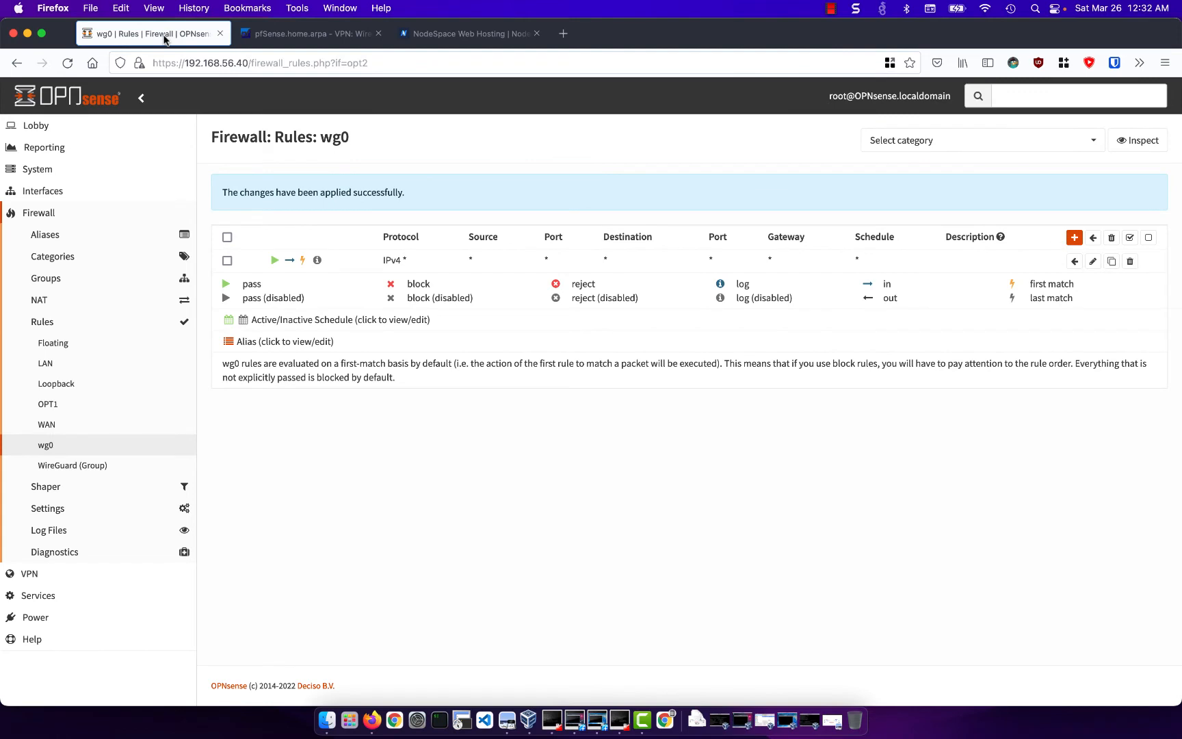
click(78, 573)
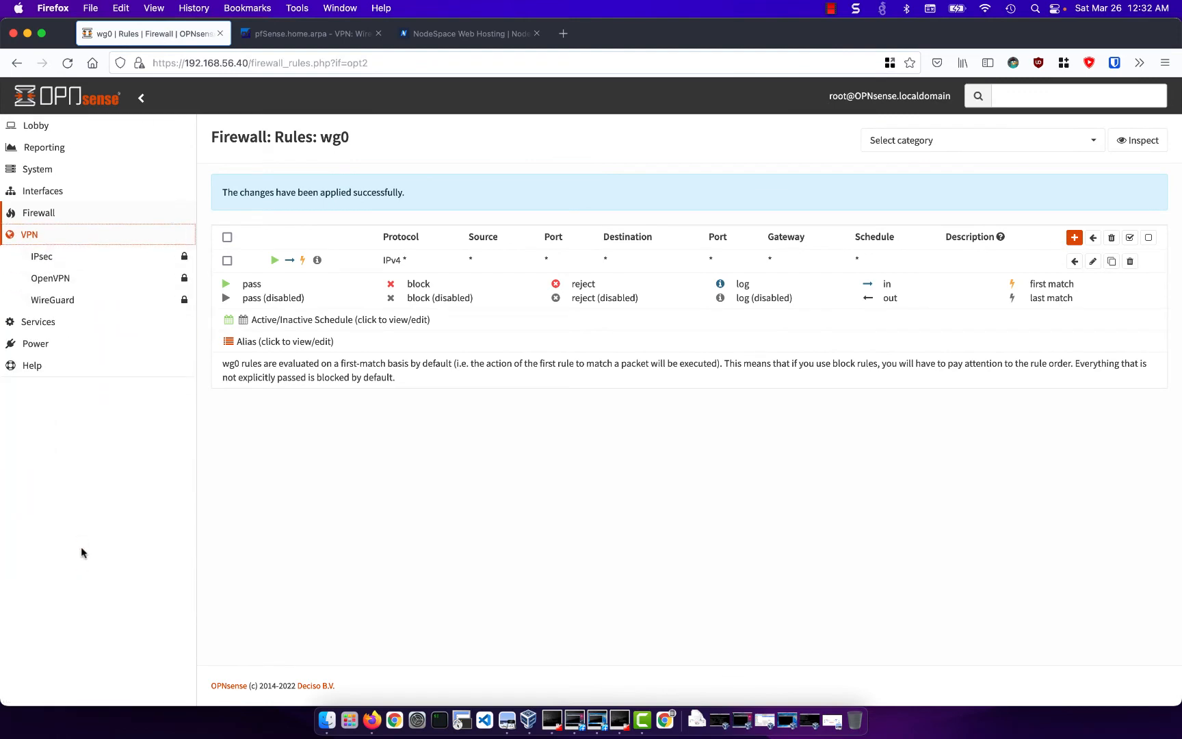
click(117, 301)
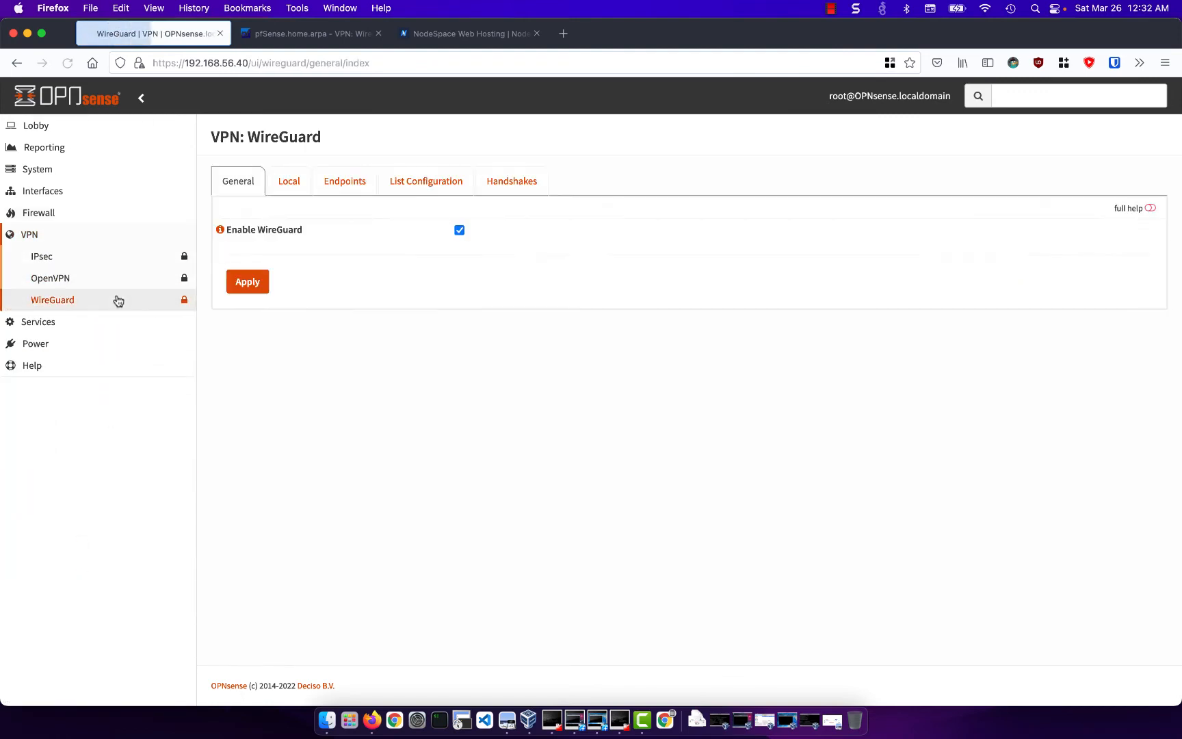
click(332, 181)
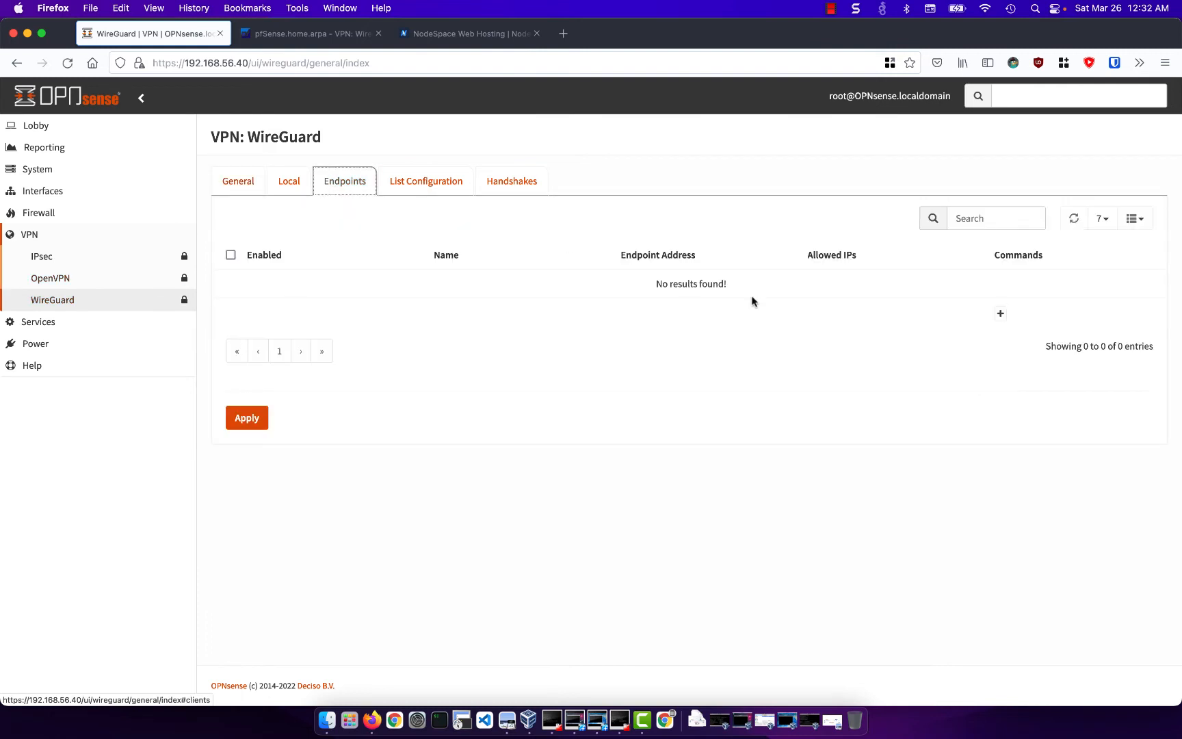
click(1001, 314)
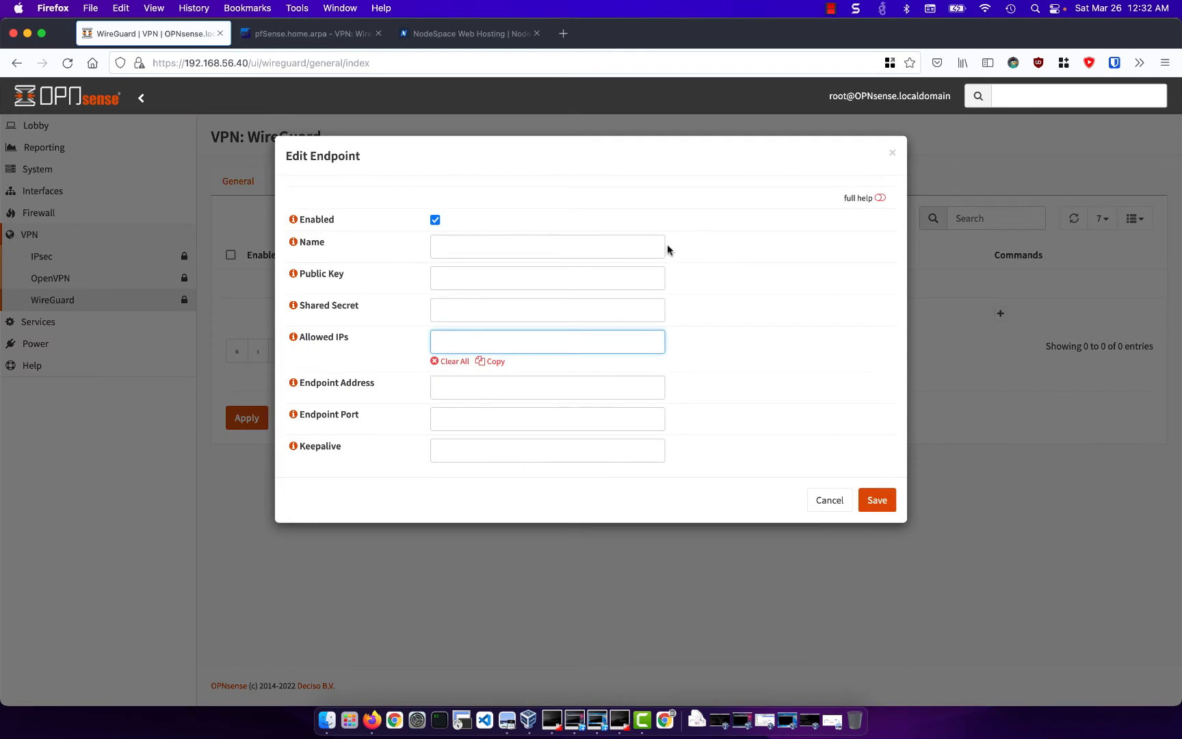
click(620, 242)
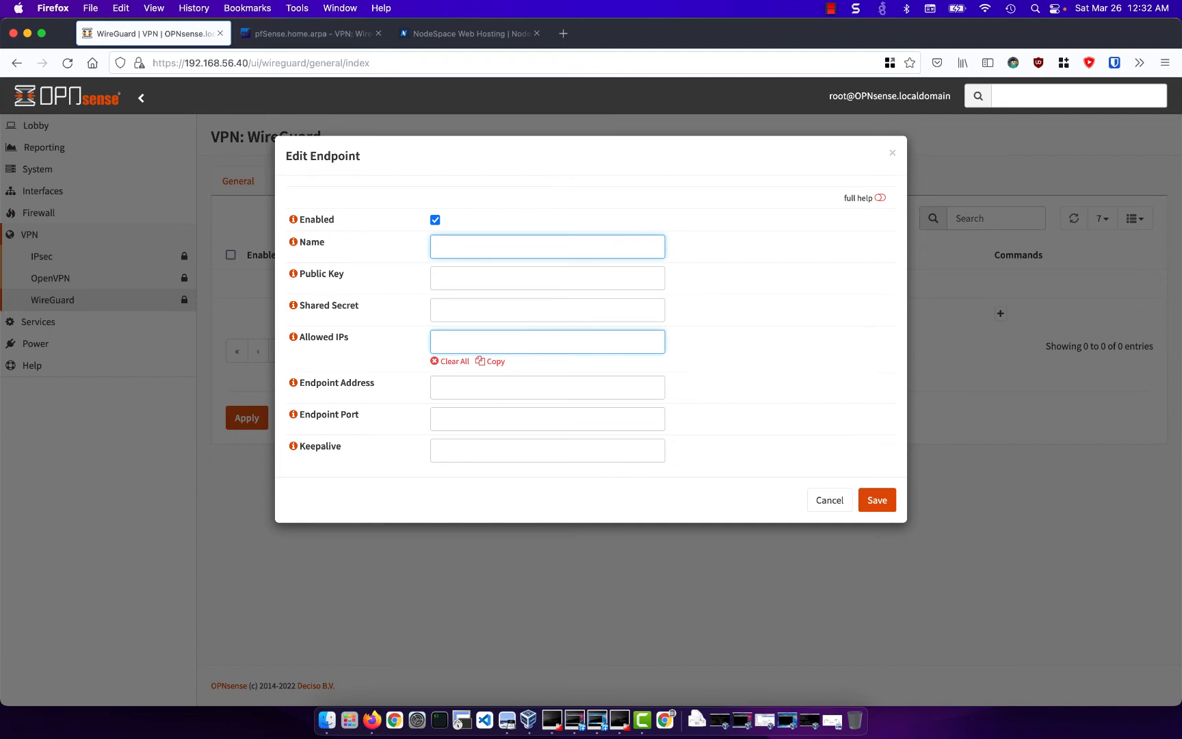
text(pfSense)
click(481, 277)
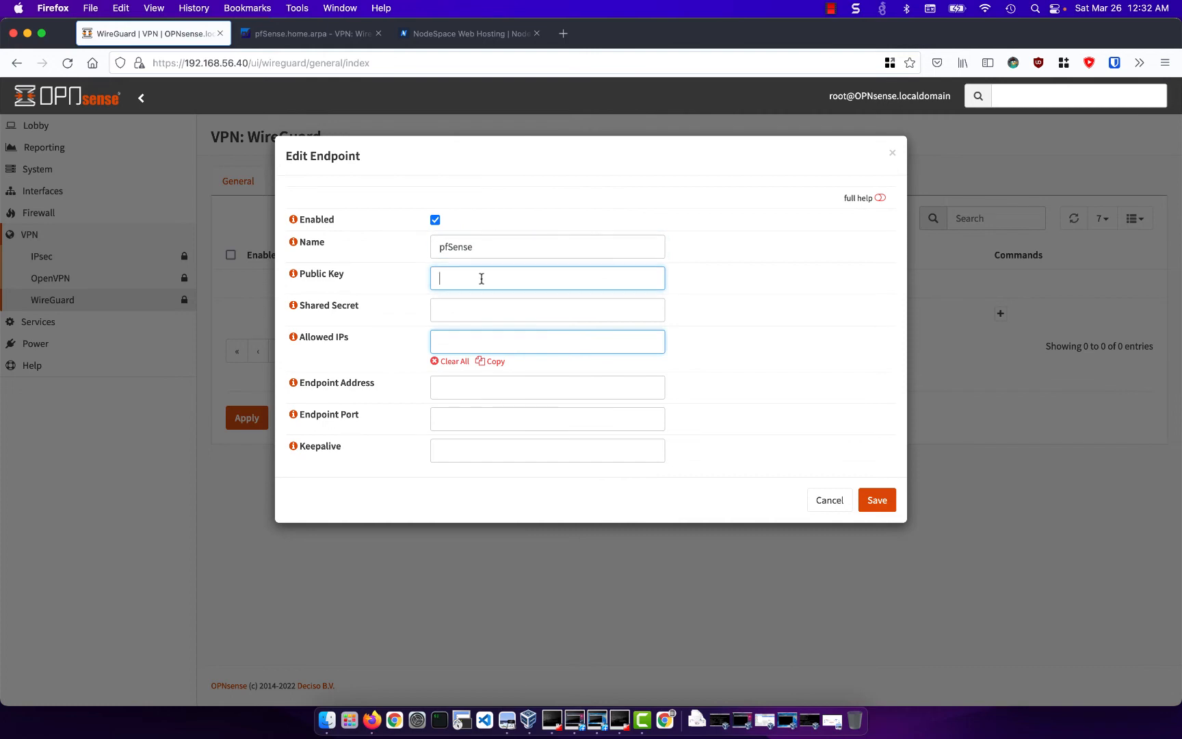
key(super+v)
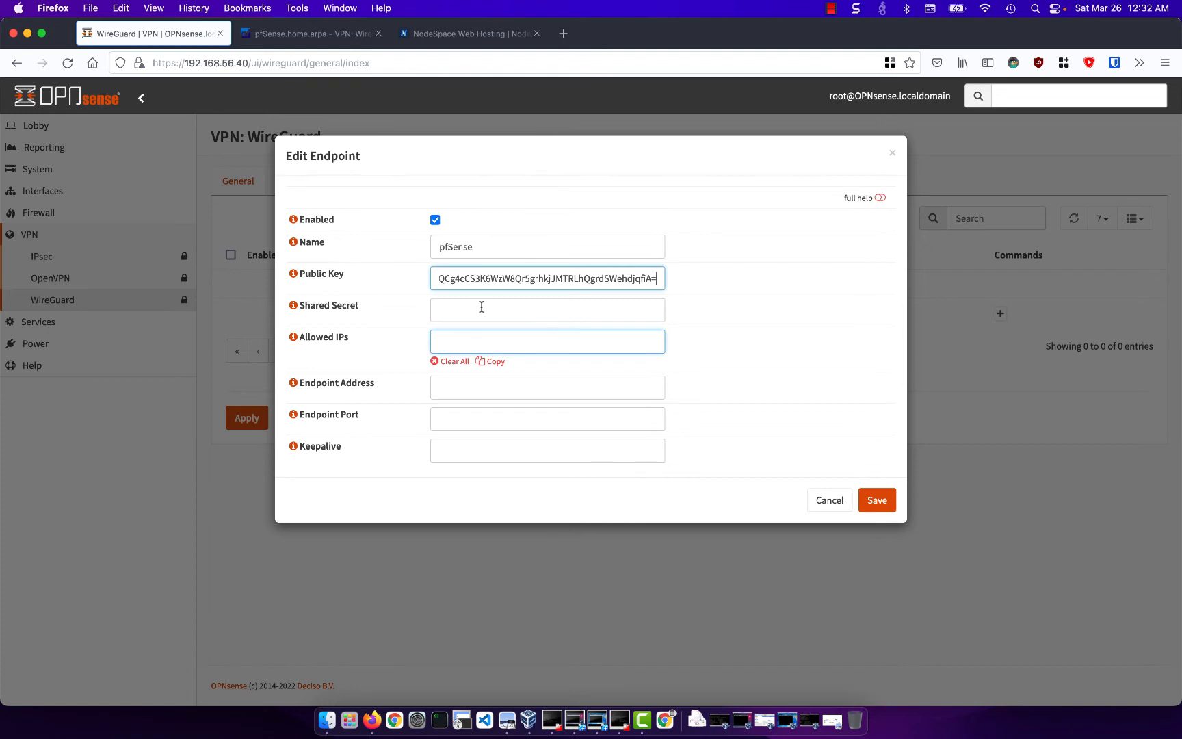
- Add 172.16.1.2/32 to the endpoint's allowed IPs
click(480, 336)
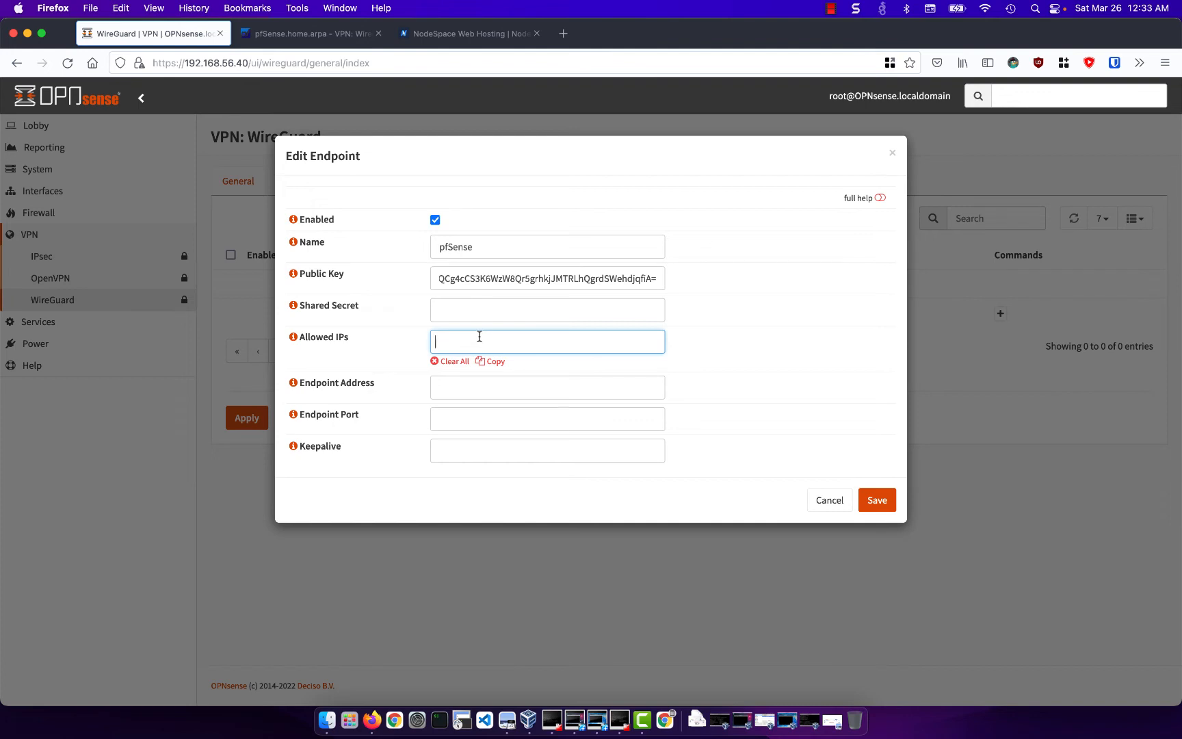
text(172.16.1.2/32)
key(Return)
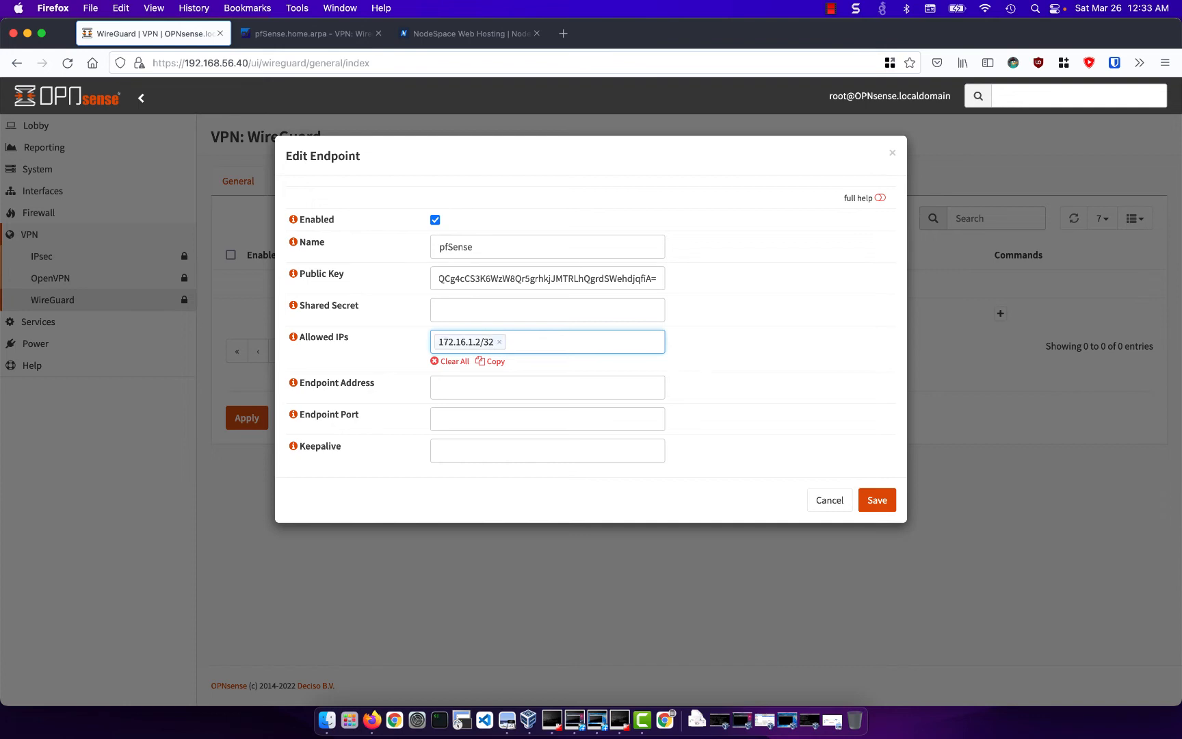
- Add 192.168.2.0/24 as a second allowed IP of the pfSense endpoint
text(192.168.2.0/24)
key(Return)
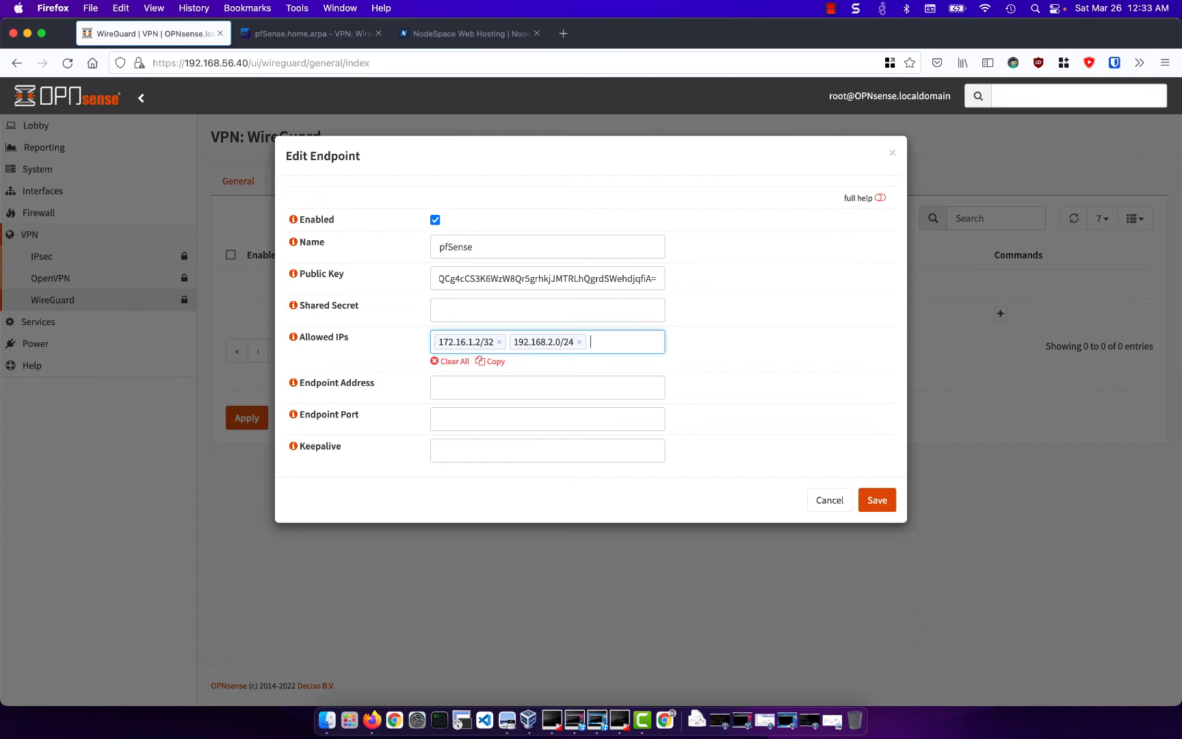
- Set the pfSense endpoint's address to 10.0.2.4
click(494, 387)
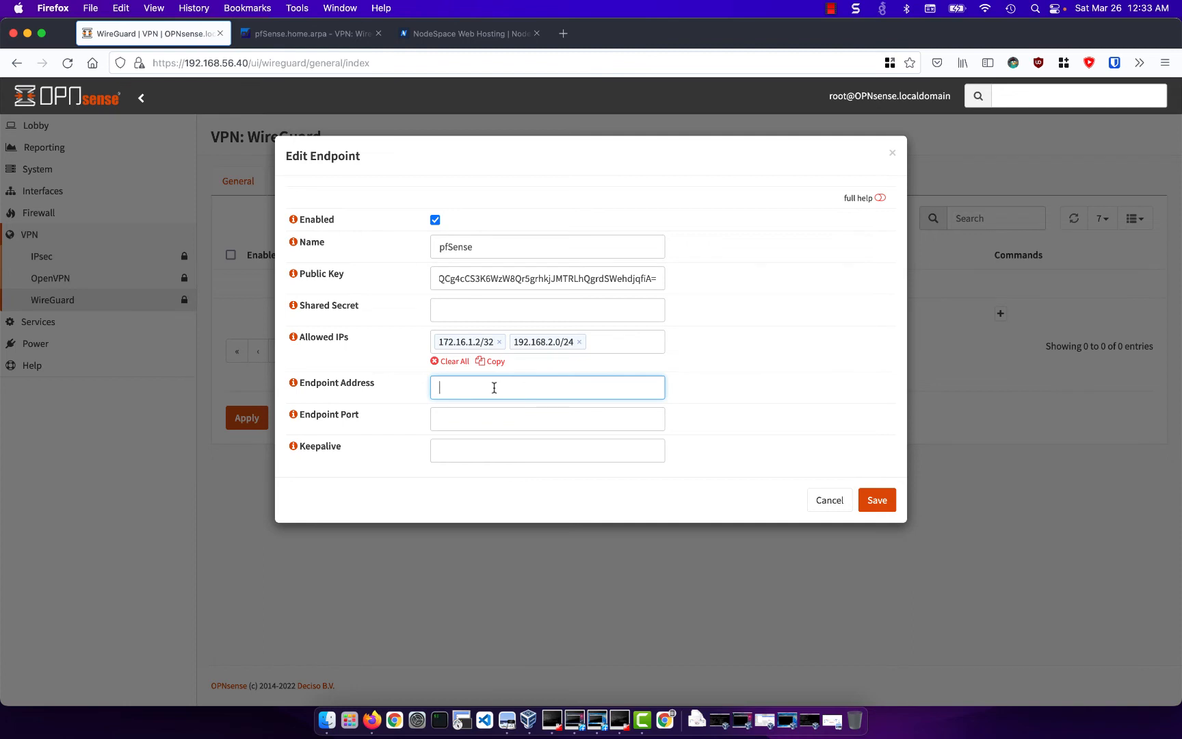
text(10.0.2.4)
- Set the endpoint port to 51820 and the keepalive to 10, then save the endpoint and apply the configuration
click(459, 418)
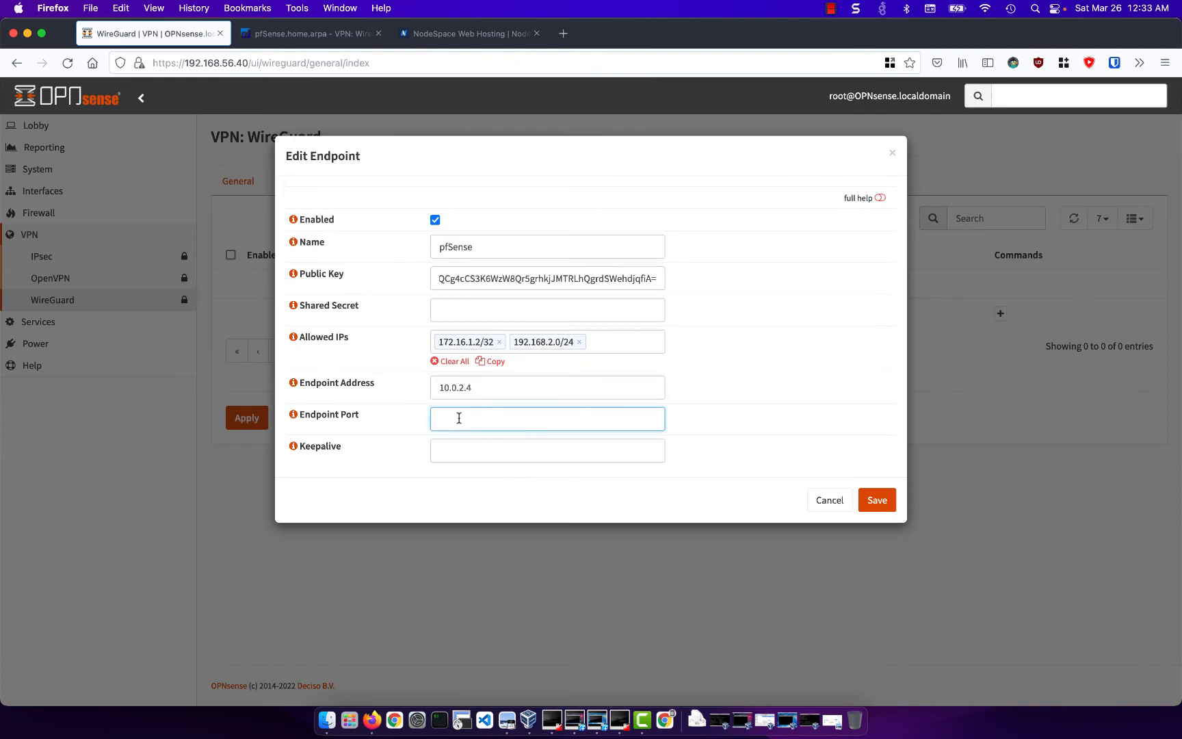
text(51820)
click(489, 441)
text(10)
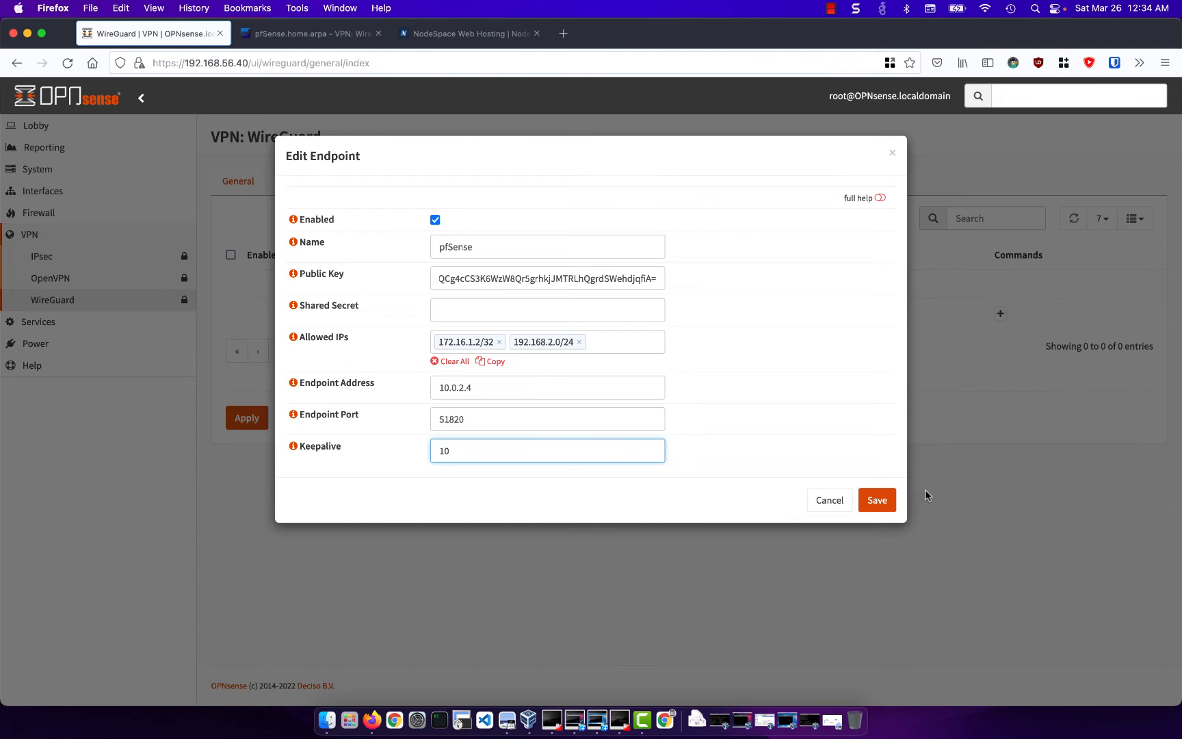
click(889, 502)
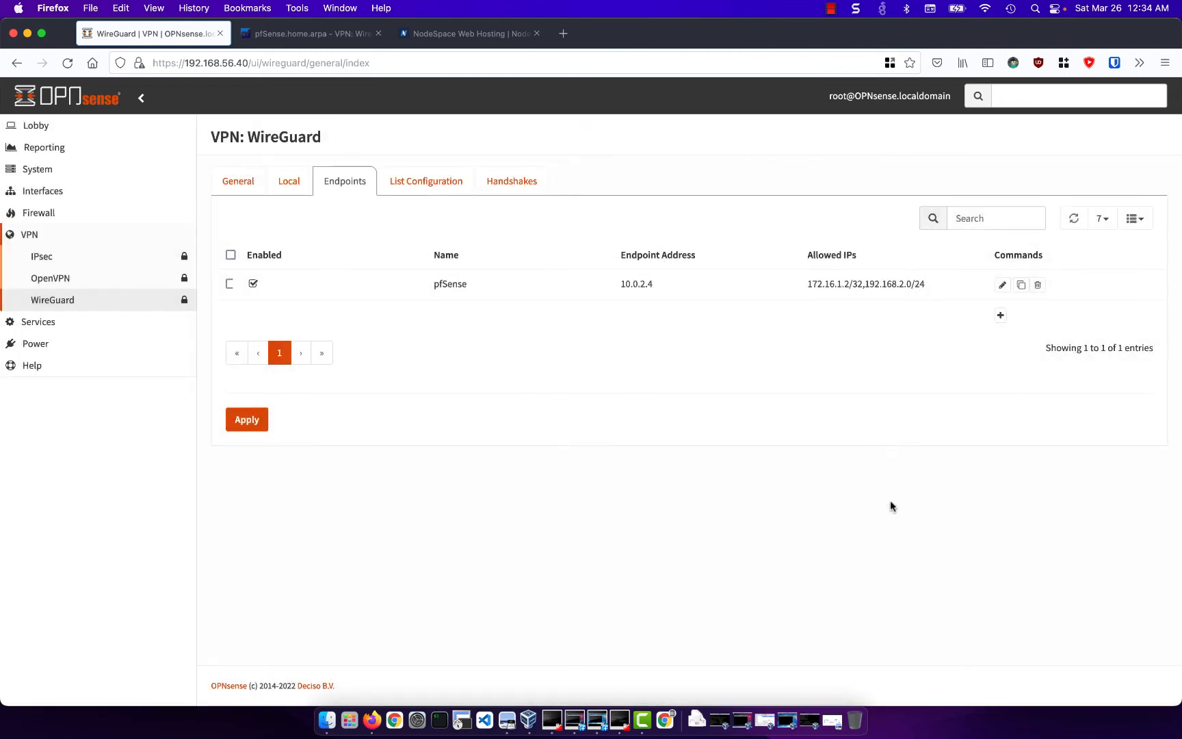
click(231, 427)
- Check the WireGuard handshakes on OPNsense, then switch to pfSense and inspect the peer status of tunnel tun_wg0
click(501, 194)
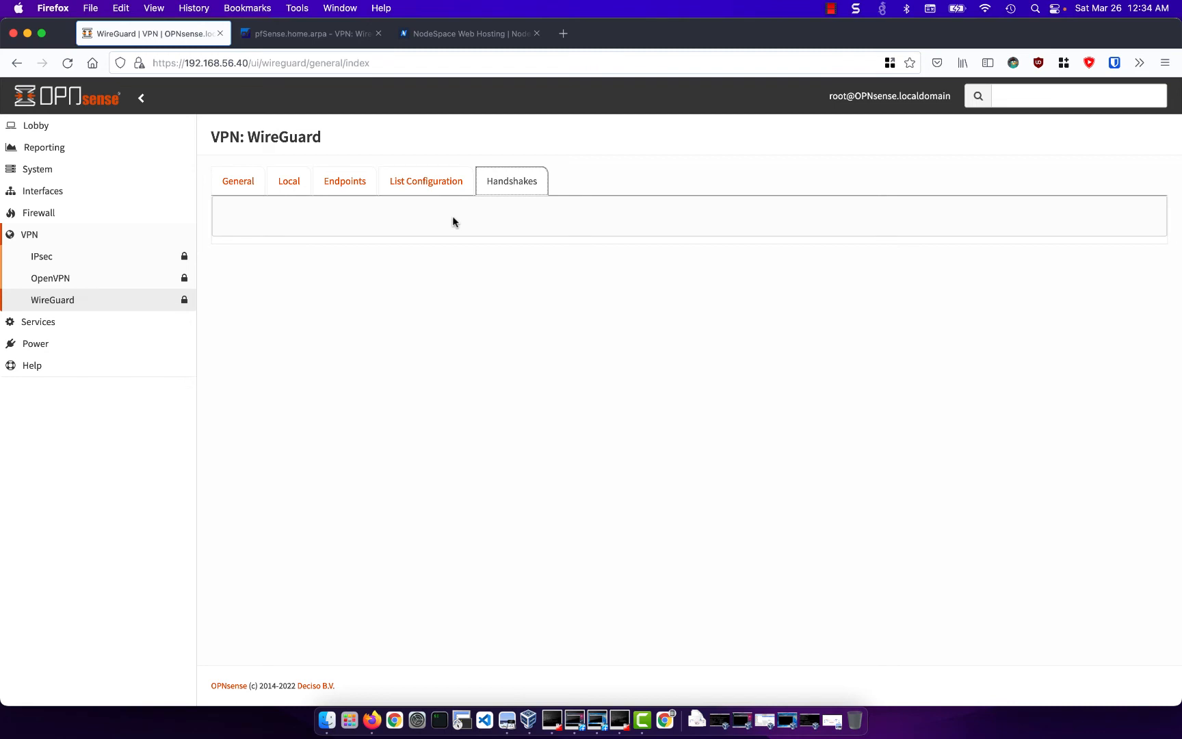
click(333, 36)
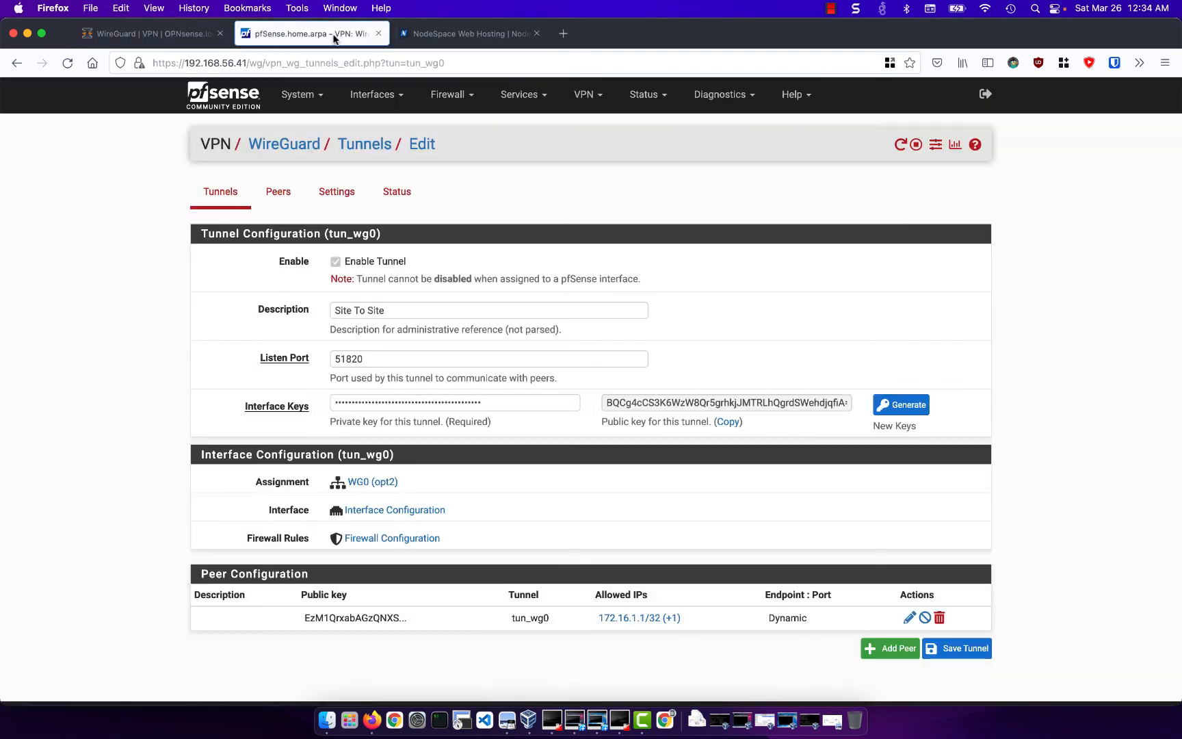
click(410, 197)
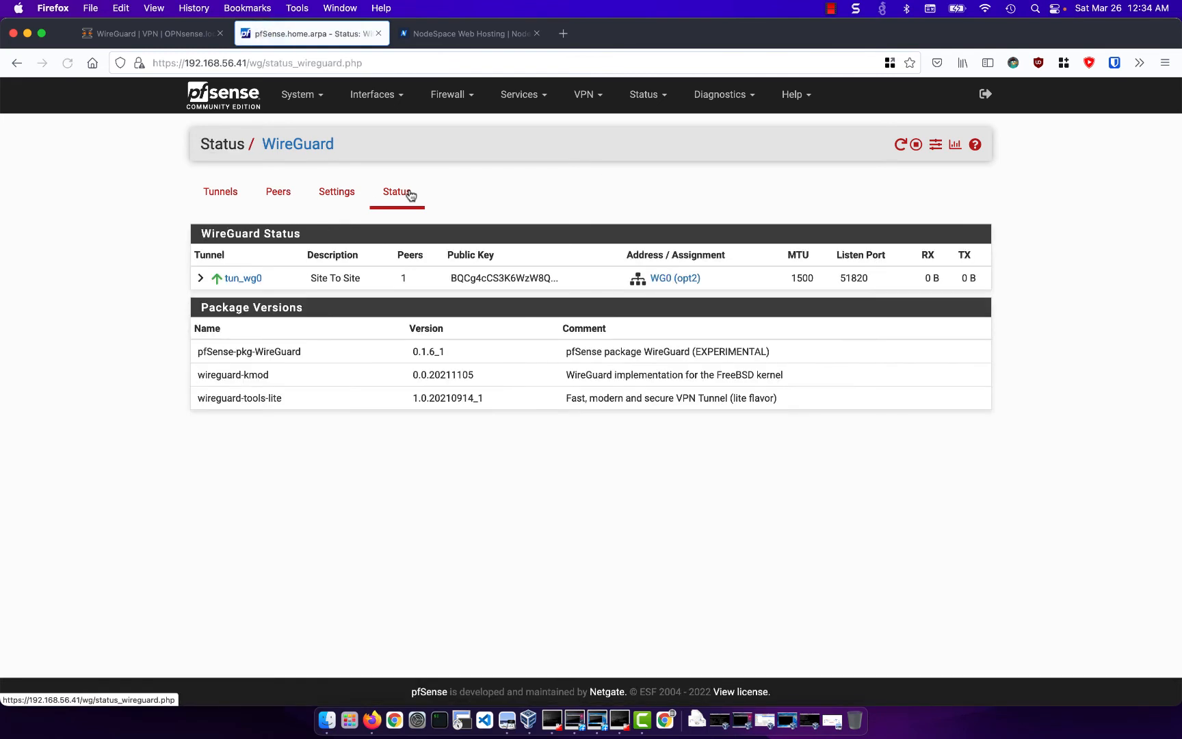
click(200, 278)
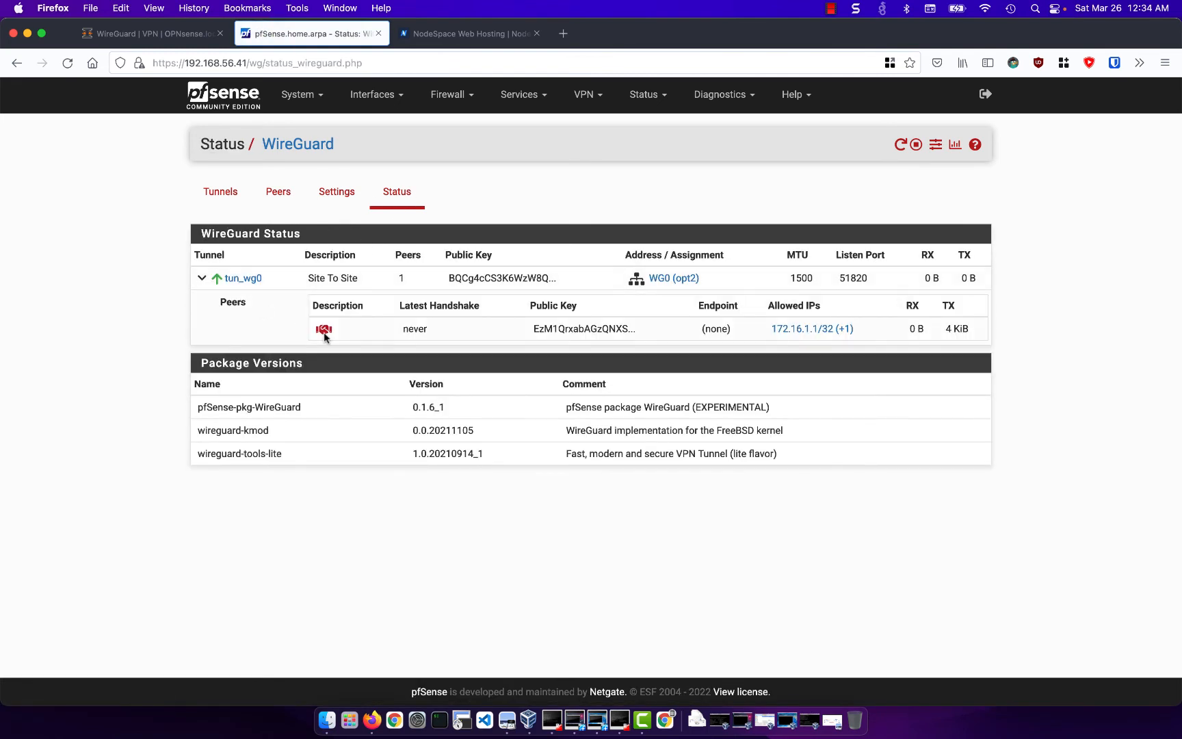
mouse_move(327, 332)
- Switch back to OPNsense, assign pfSense as the peer of the local wg0 configuration, then save and apply it
click(180, 41)
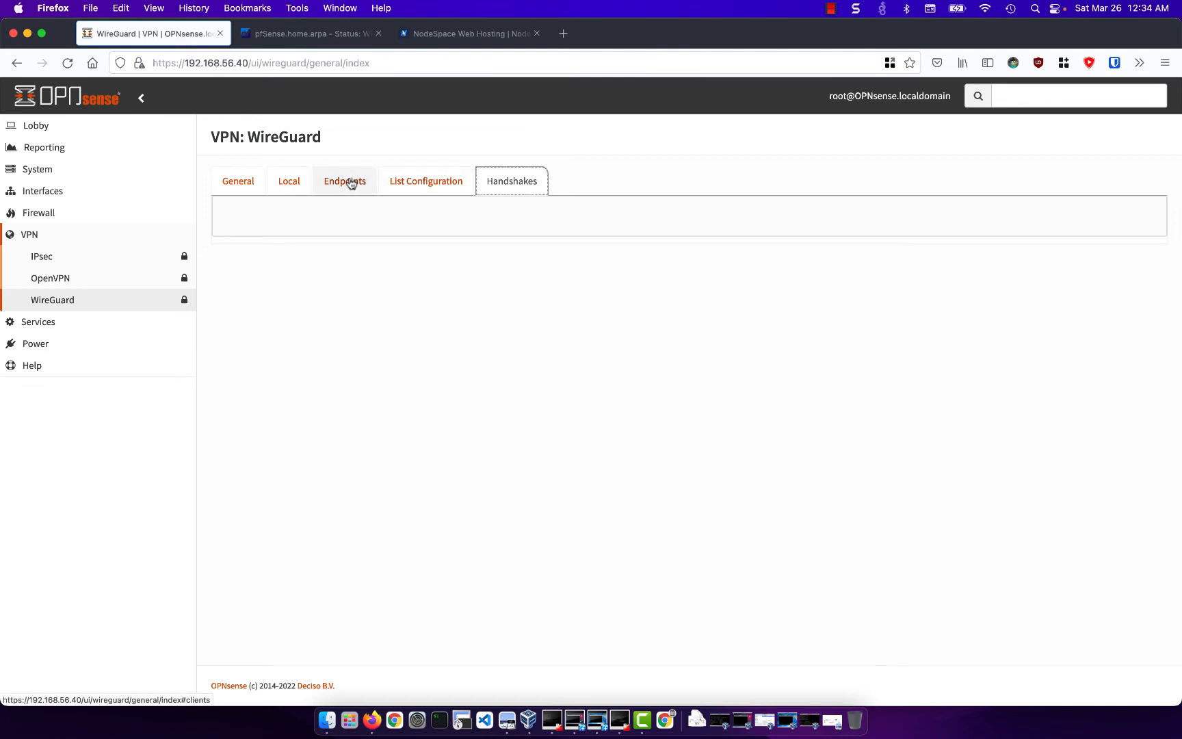
click(282, 183)
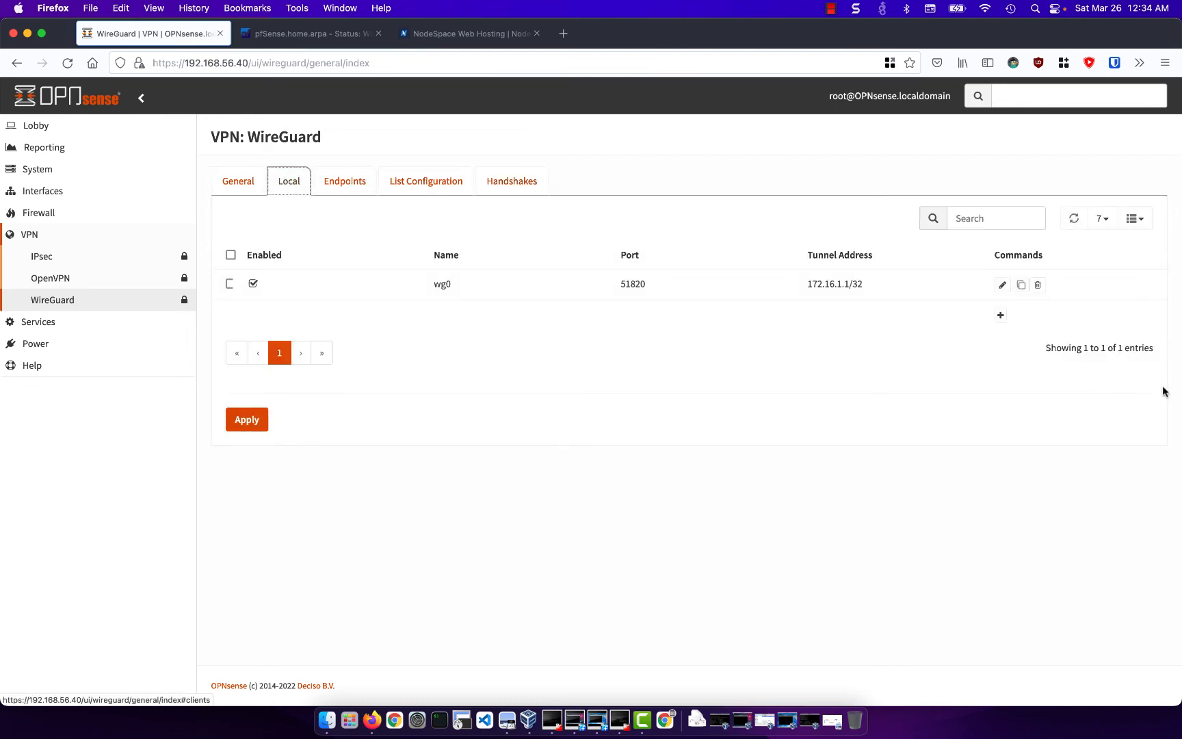
click(1002, 285)
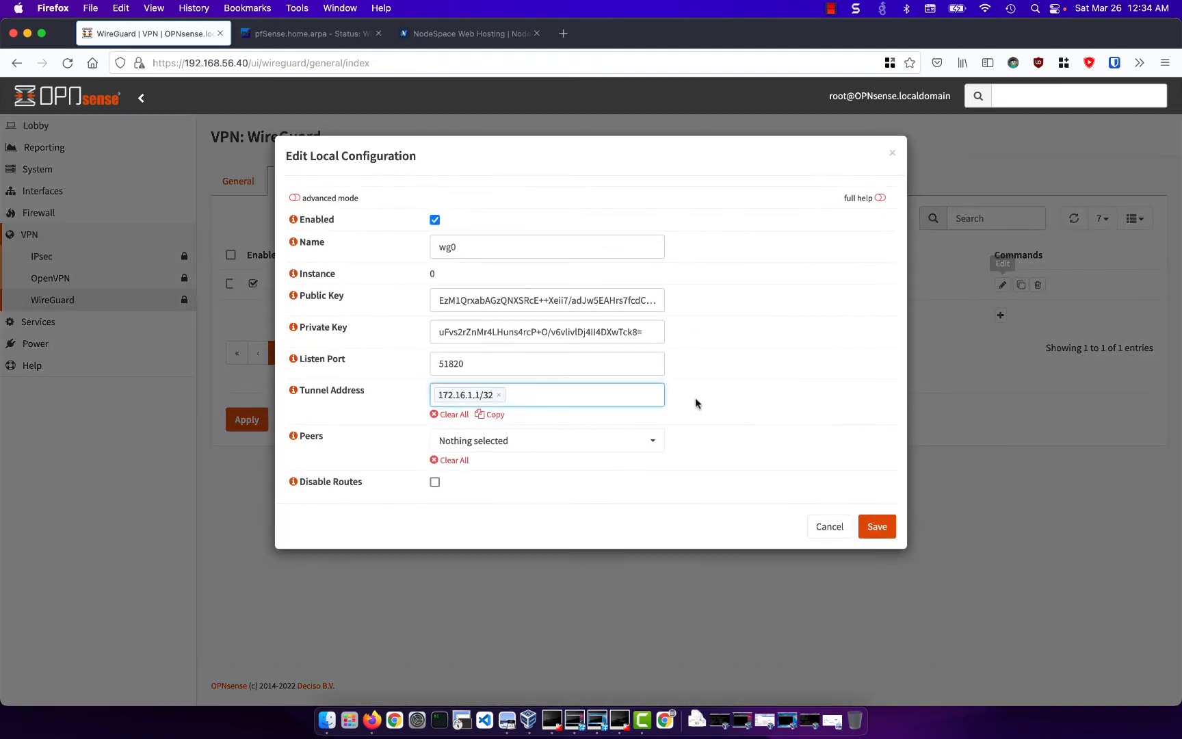
click(606, 451)
click(581, 502)
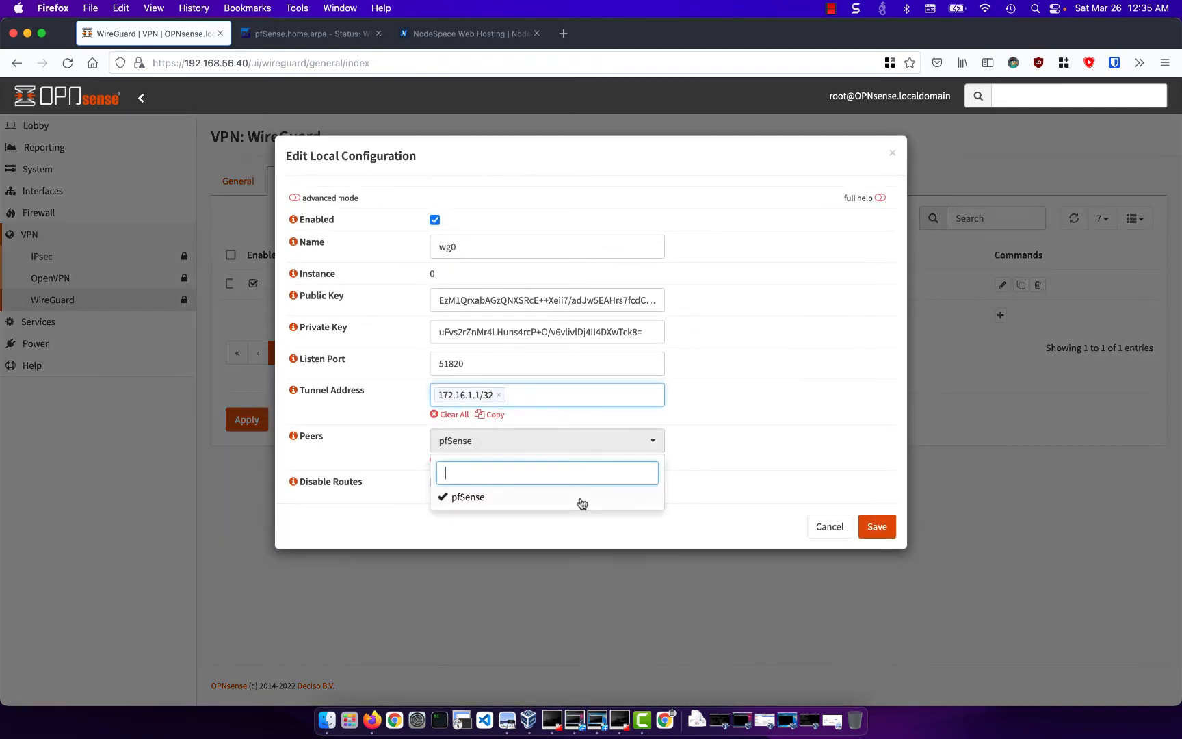
click(718, 441)
click(869, 525)
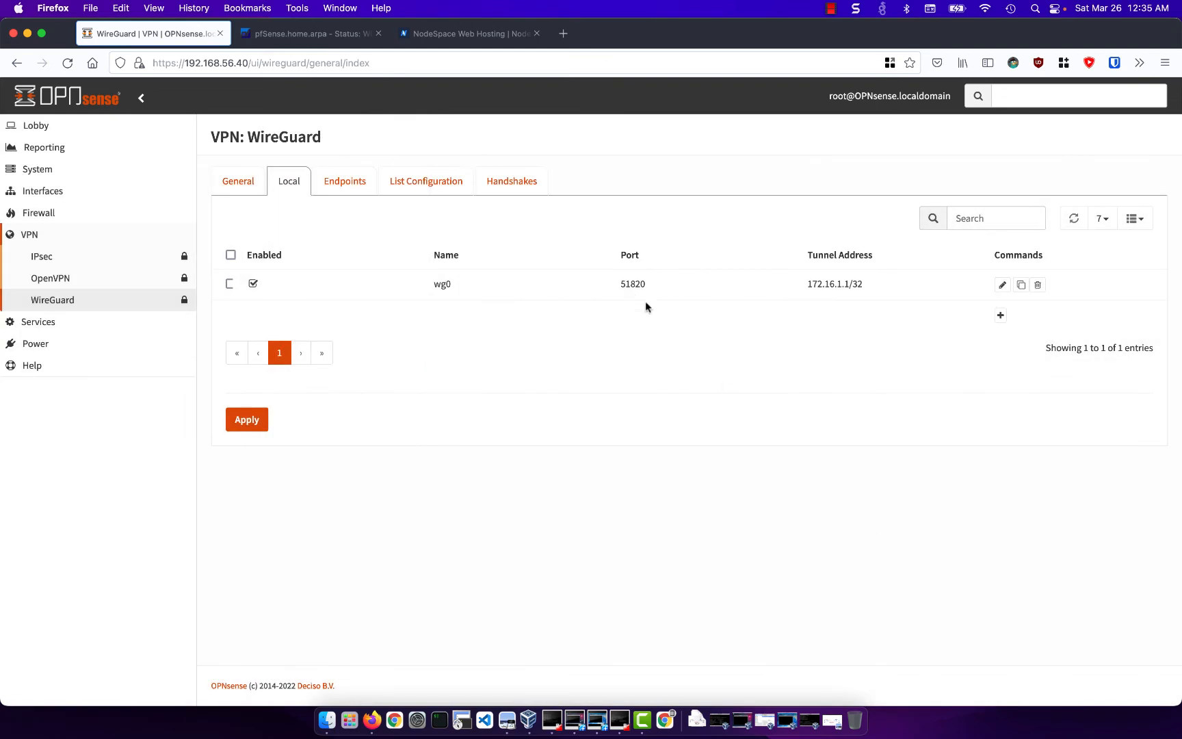
click(264, 419)
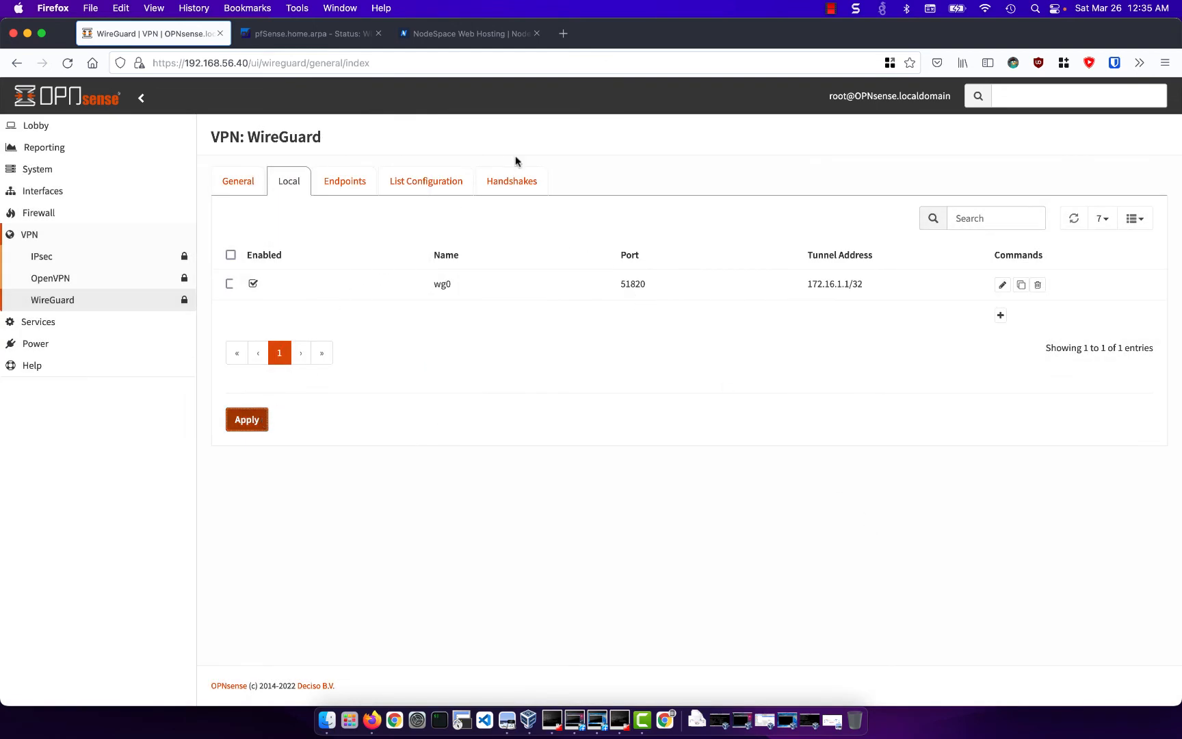
- Recheck the handshakes on OPNsense, then refresh the WireGuard status on pfSense and examine tun_wg0's peer details
click(511, 181)
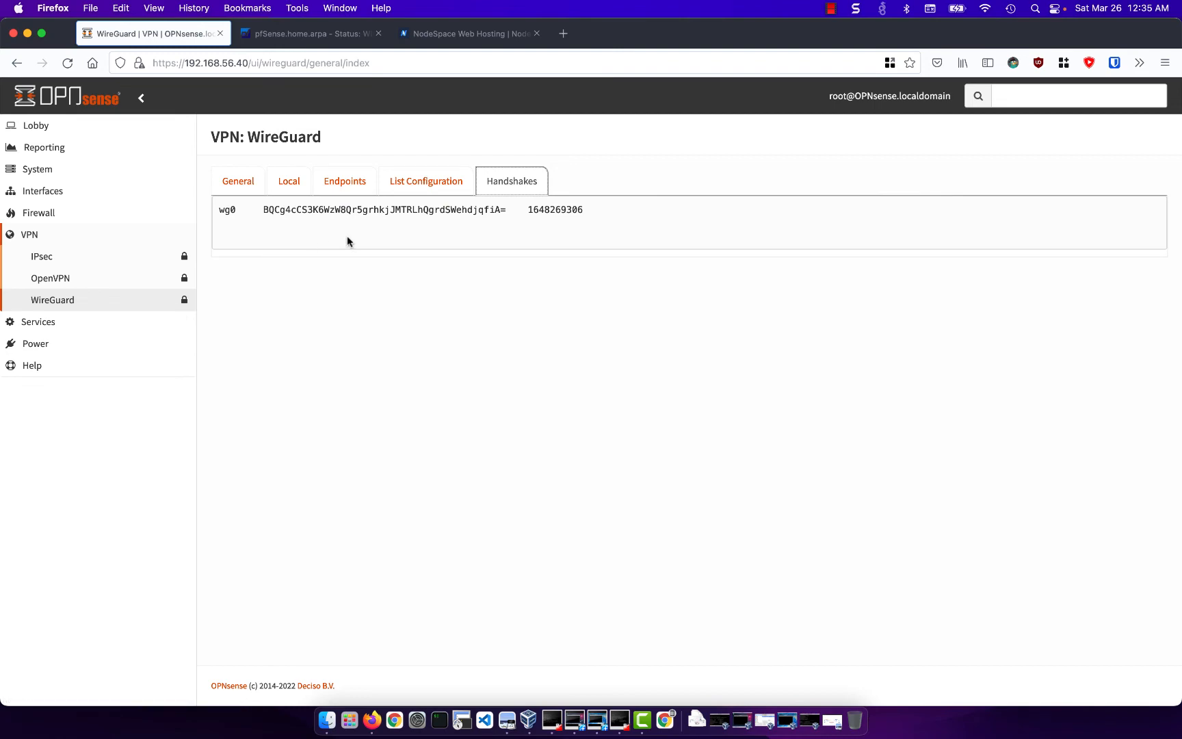
click(298, 39)
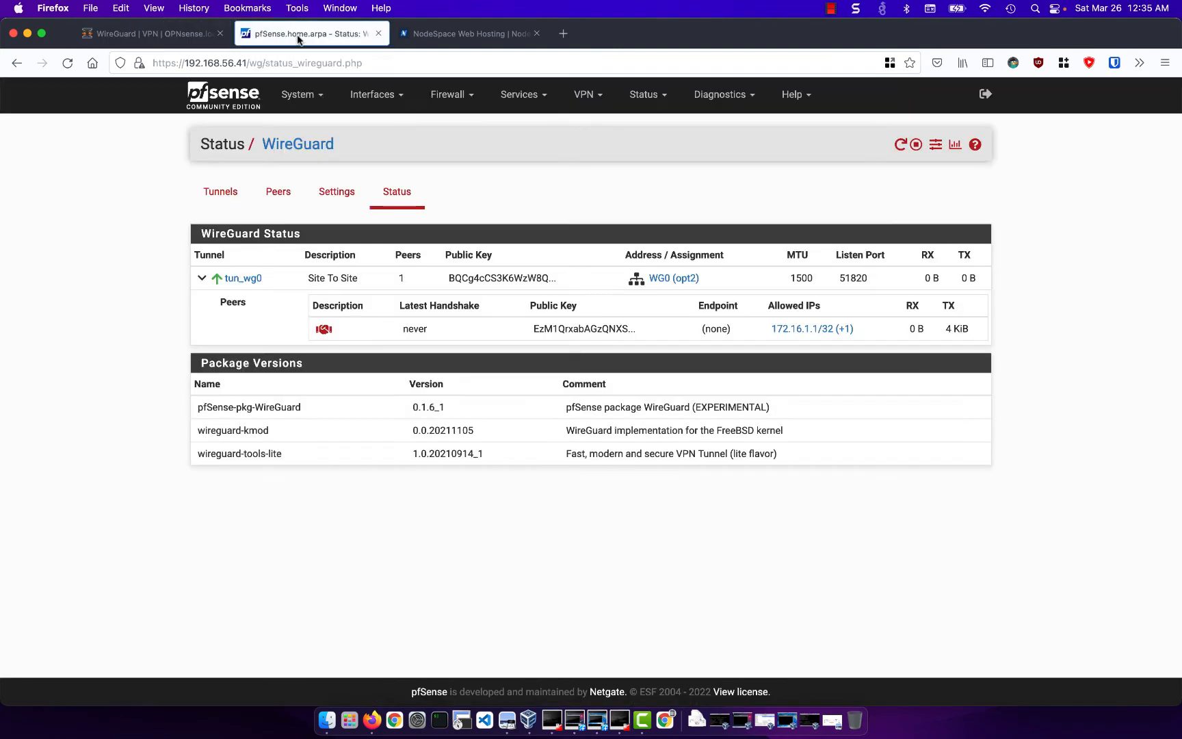
click(63, 63)
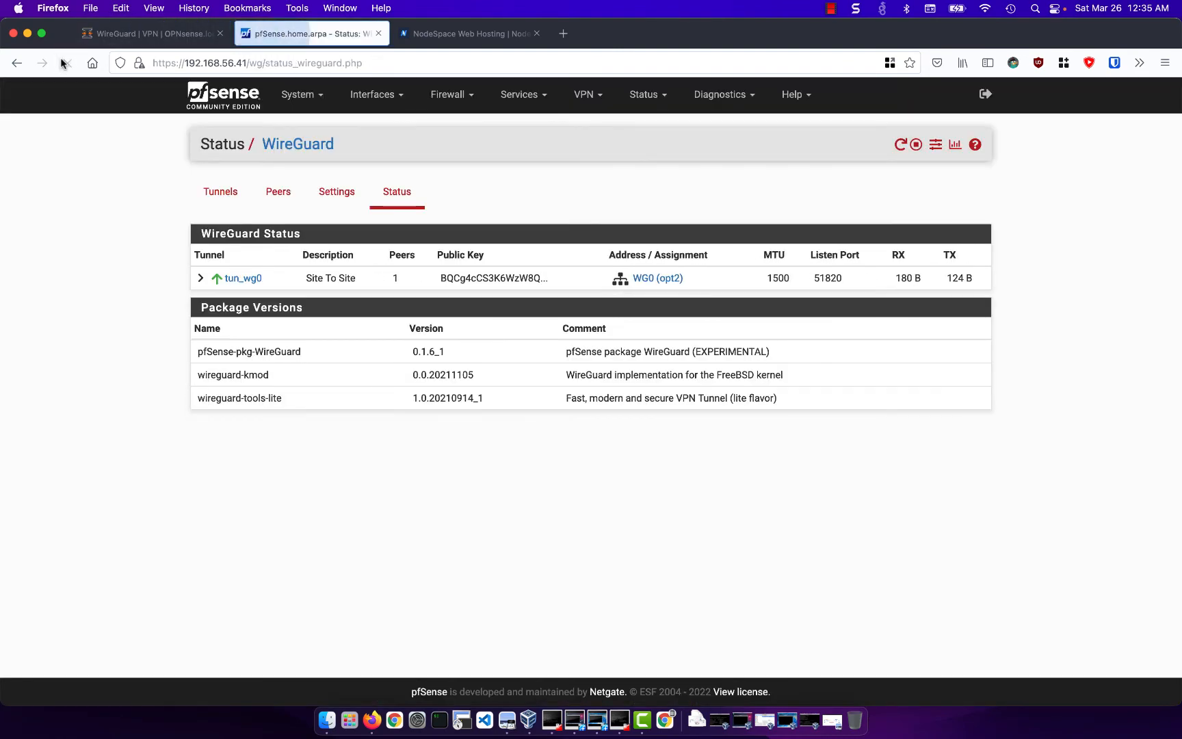
click(199, 279)
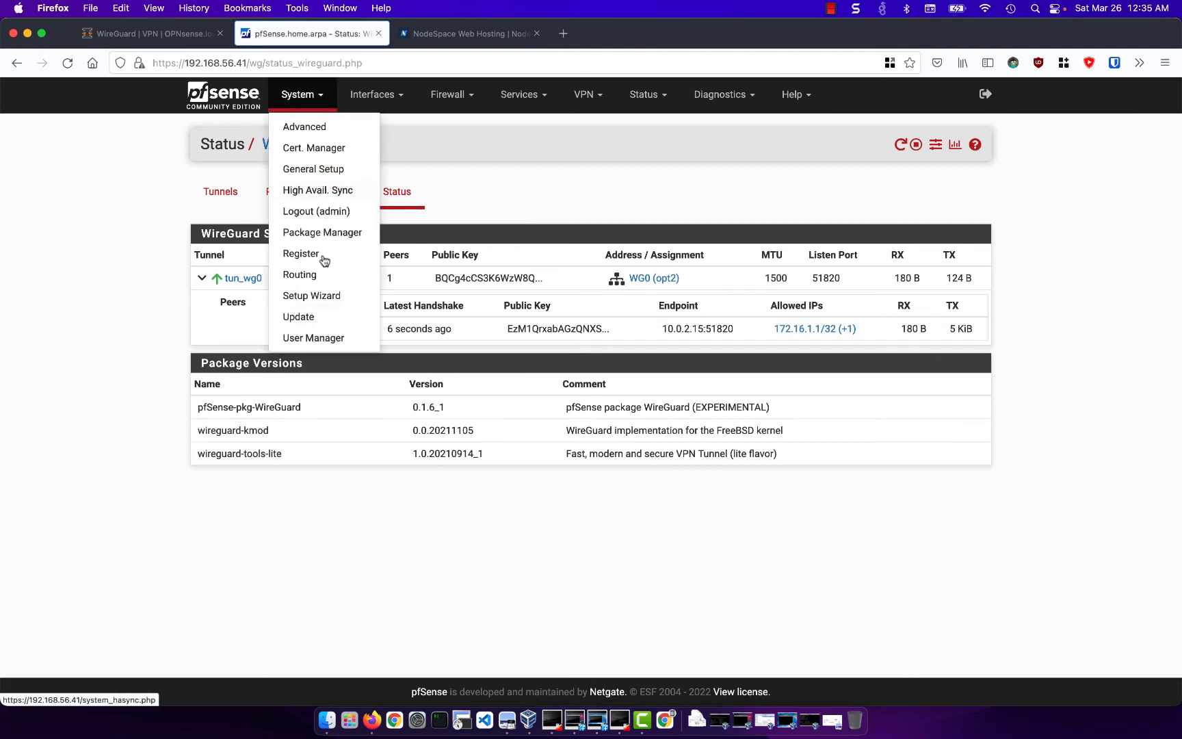
- Start a new pfSense routing gateway on interface WG0 and name it gw_wg0
click(327, 278)
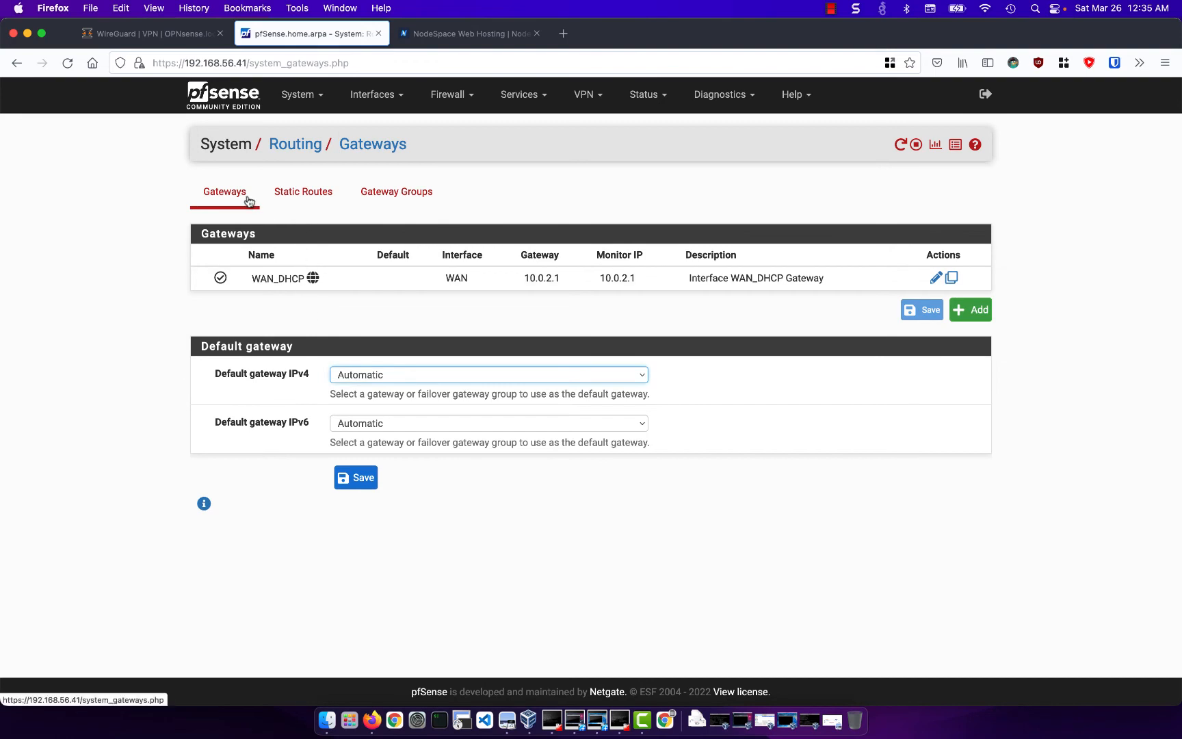
click(968, 311)
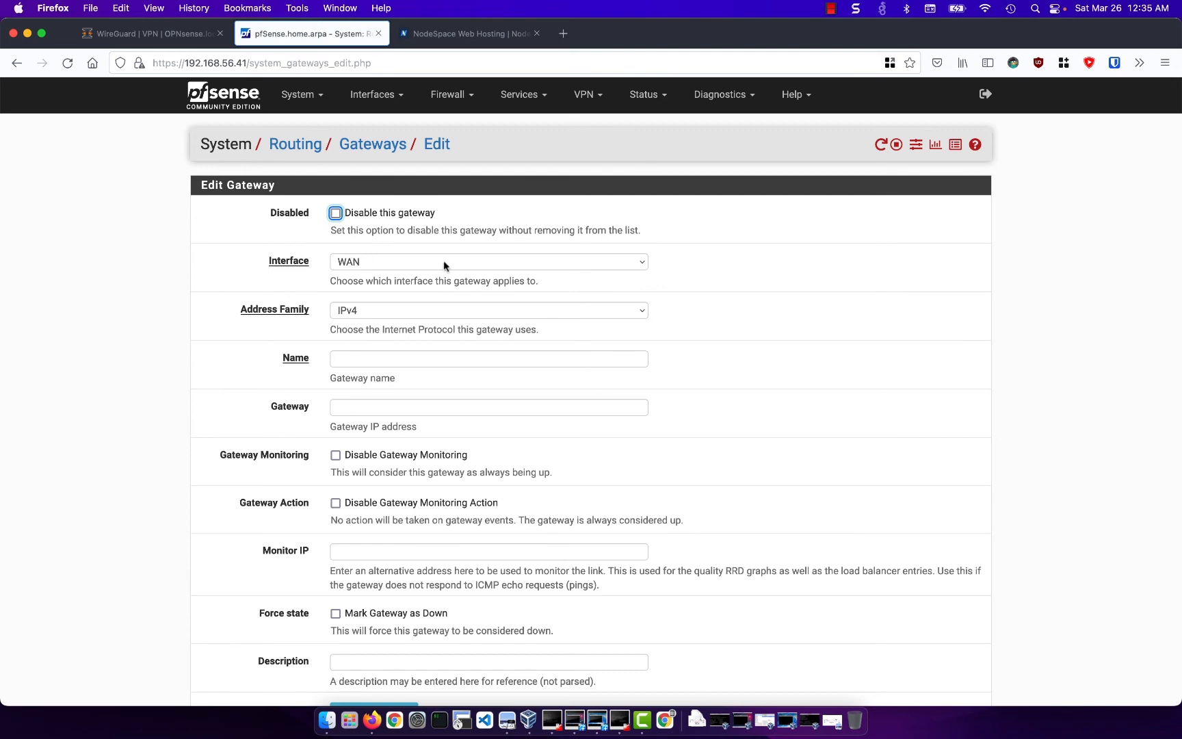
click(441, 259)
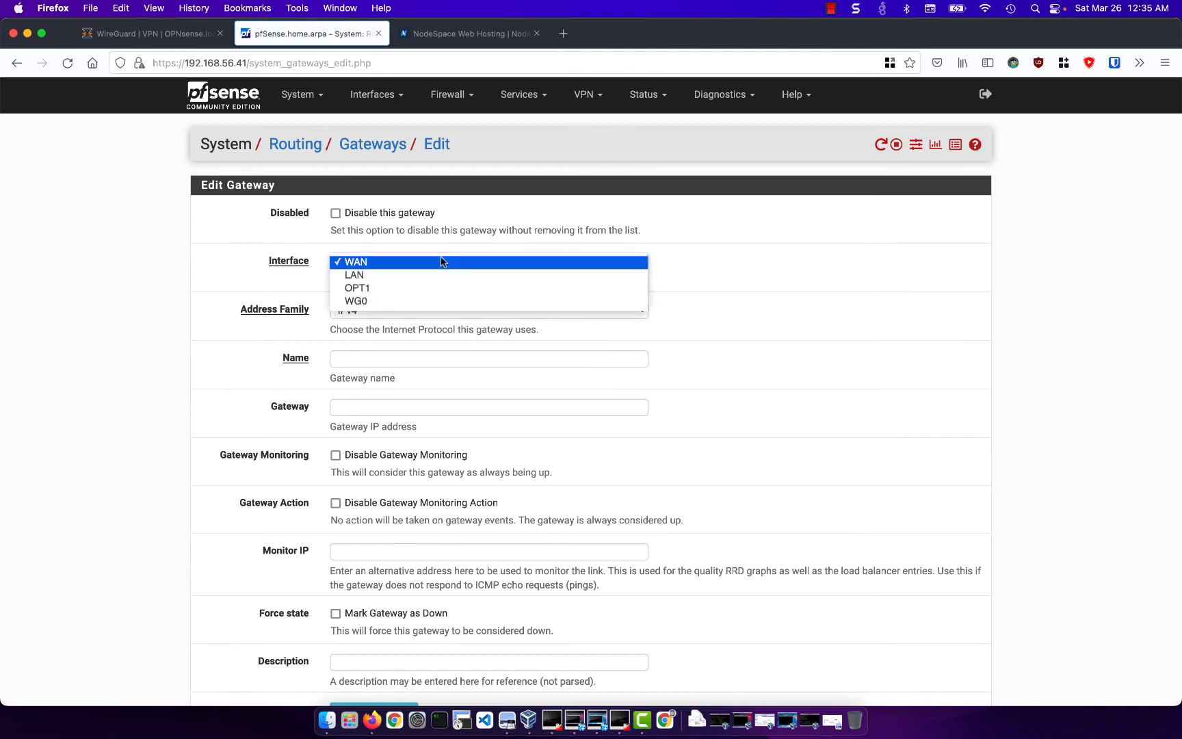
click(441, 302)
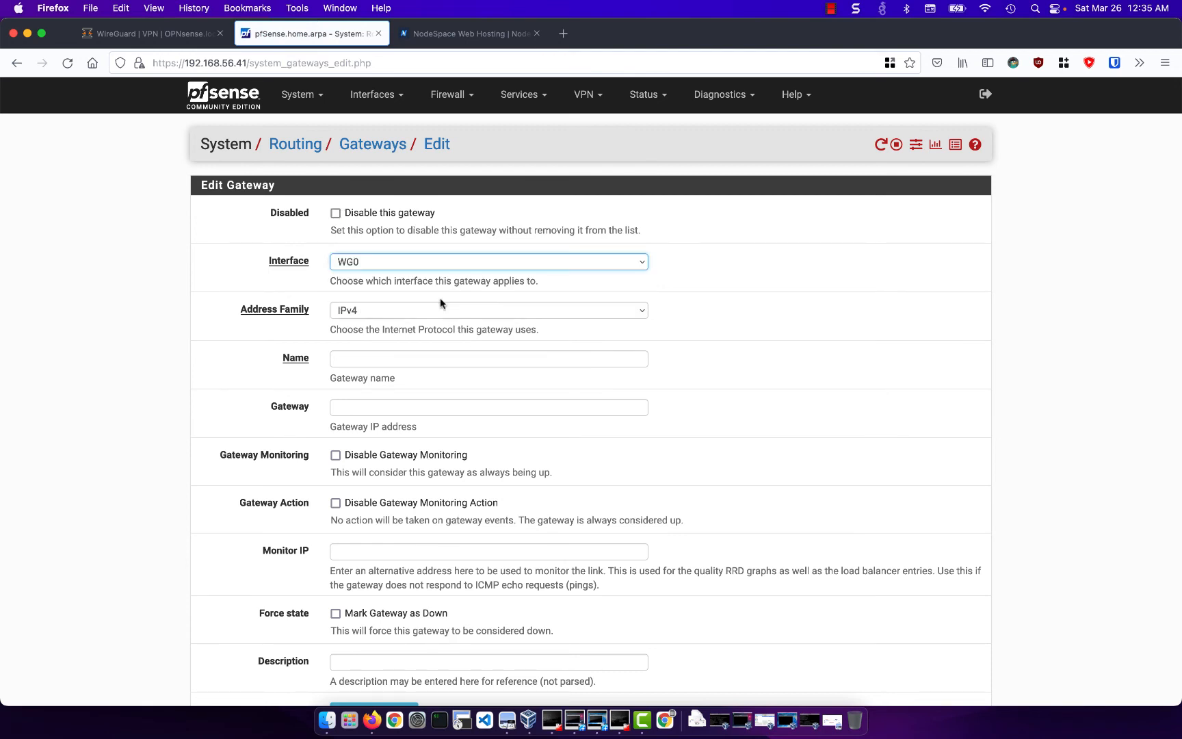
click(427, 356)
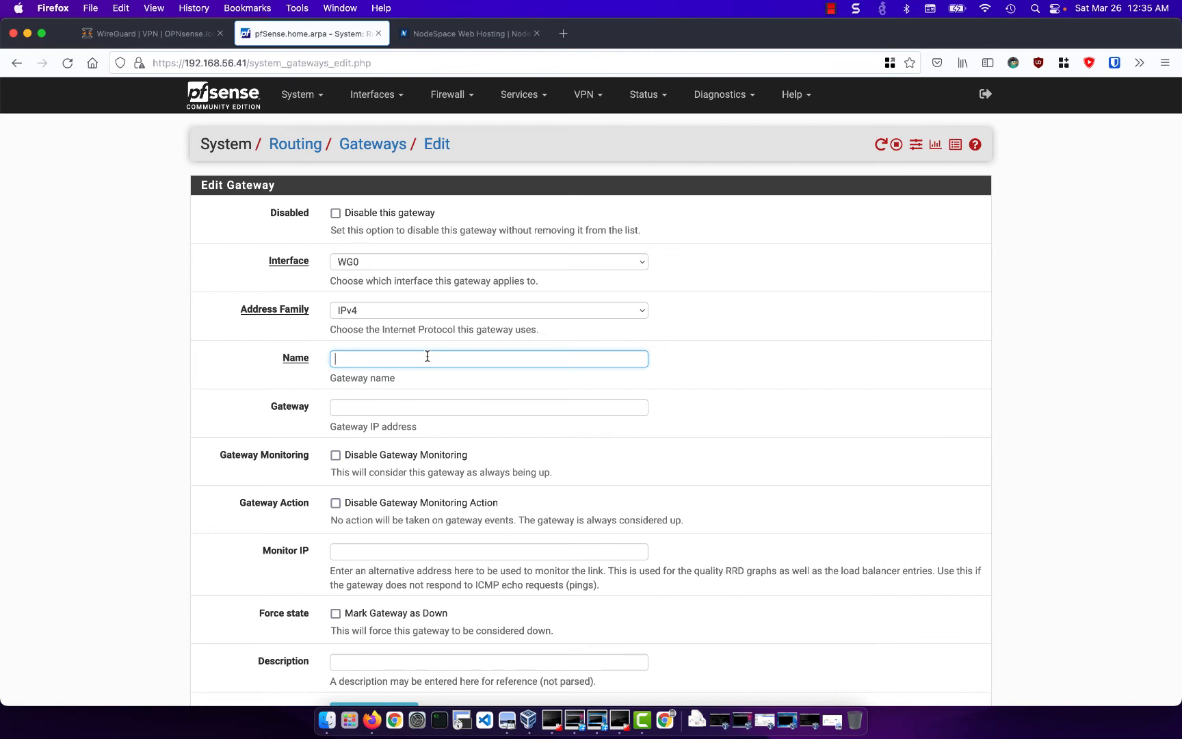
text(gw_wg0)
- Set the gateway's IP address to 172.16.1.1, then save it and apply the changes
click(414, 404)
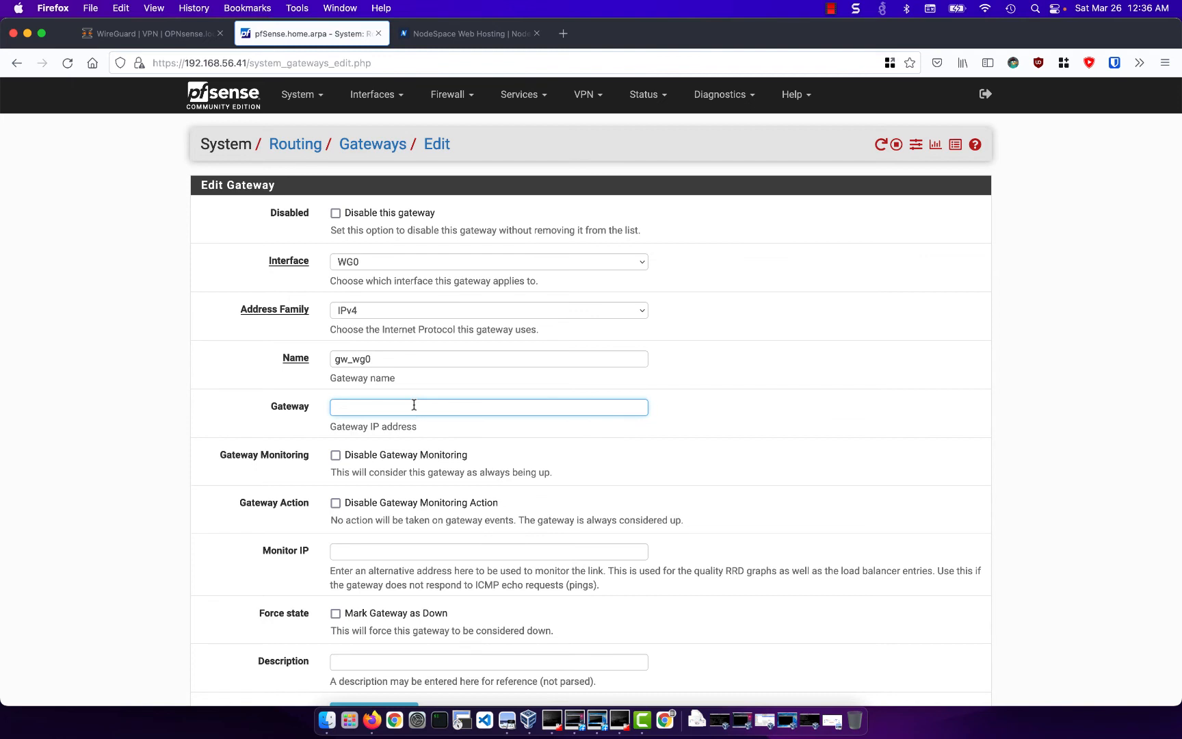
text(172.16.1.1)
scroll(427, 445, down, 3)
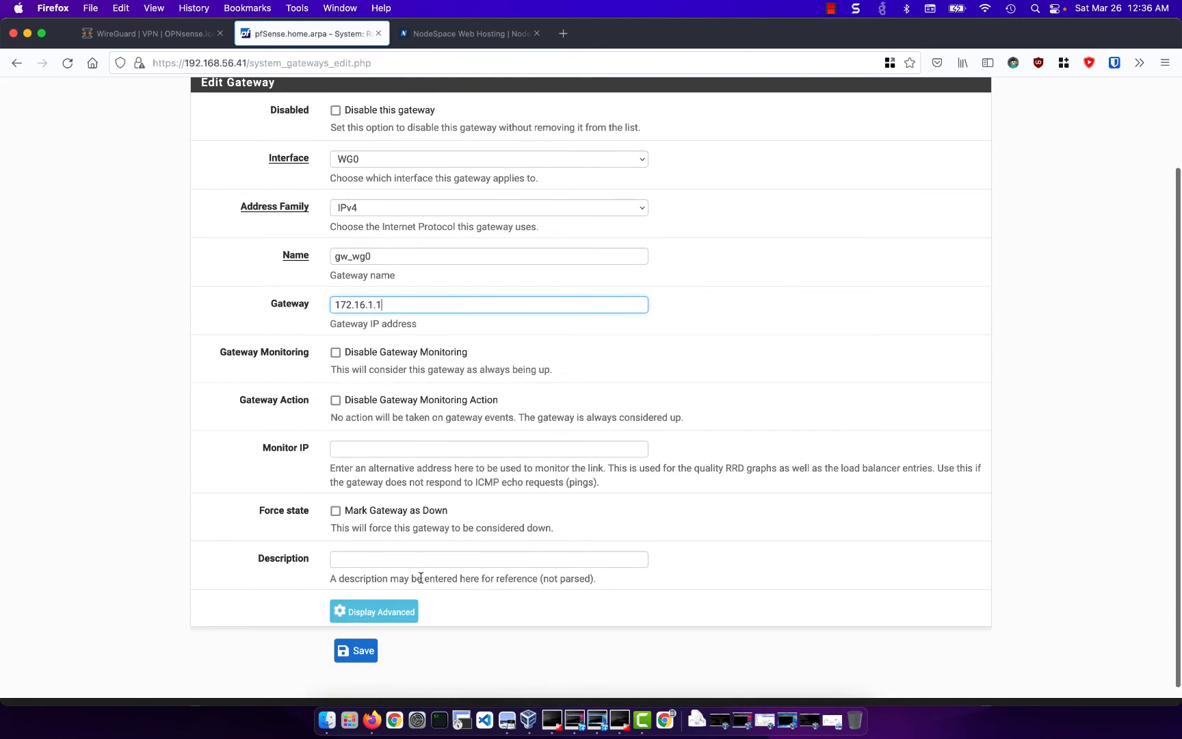
click(356, 650)
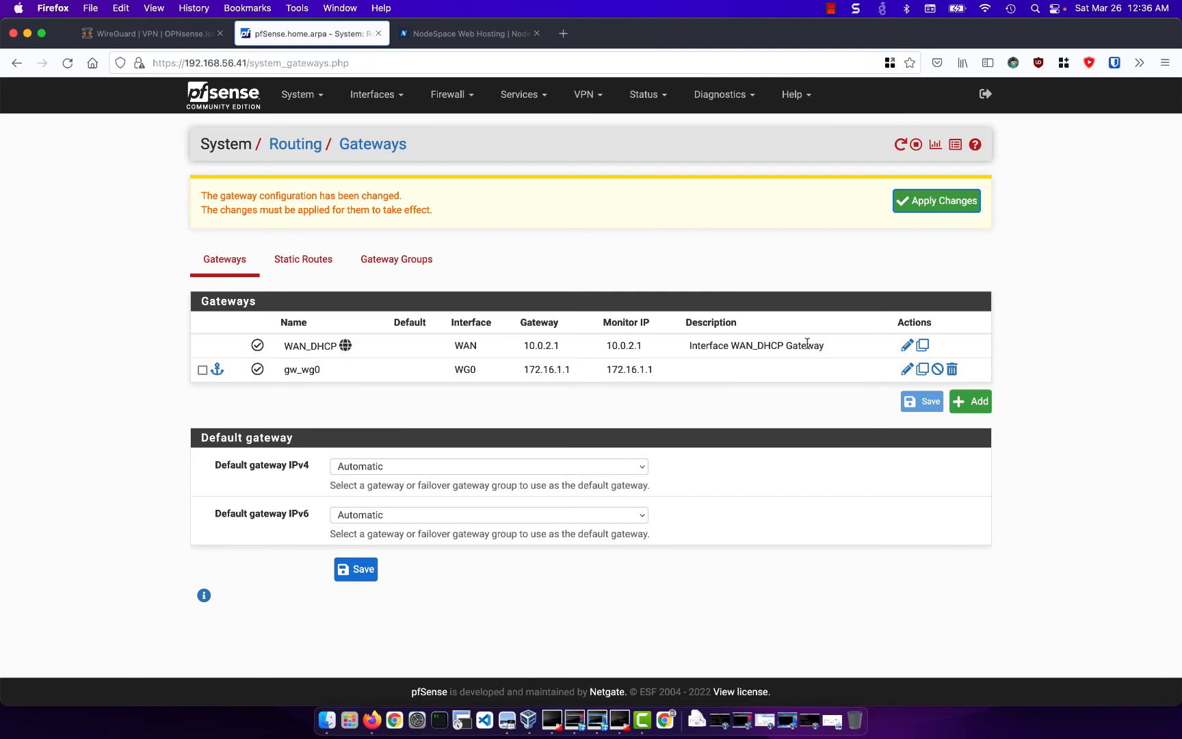
click(944, 205)
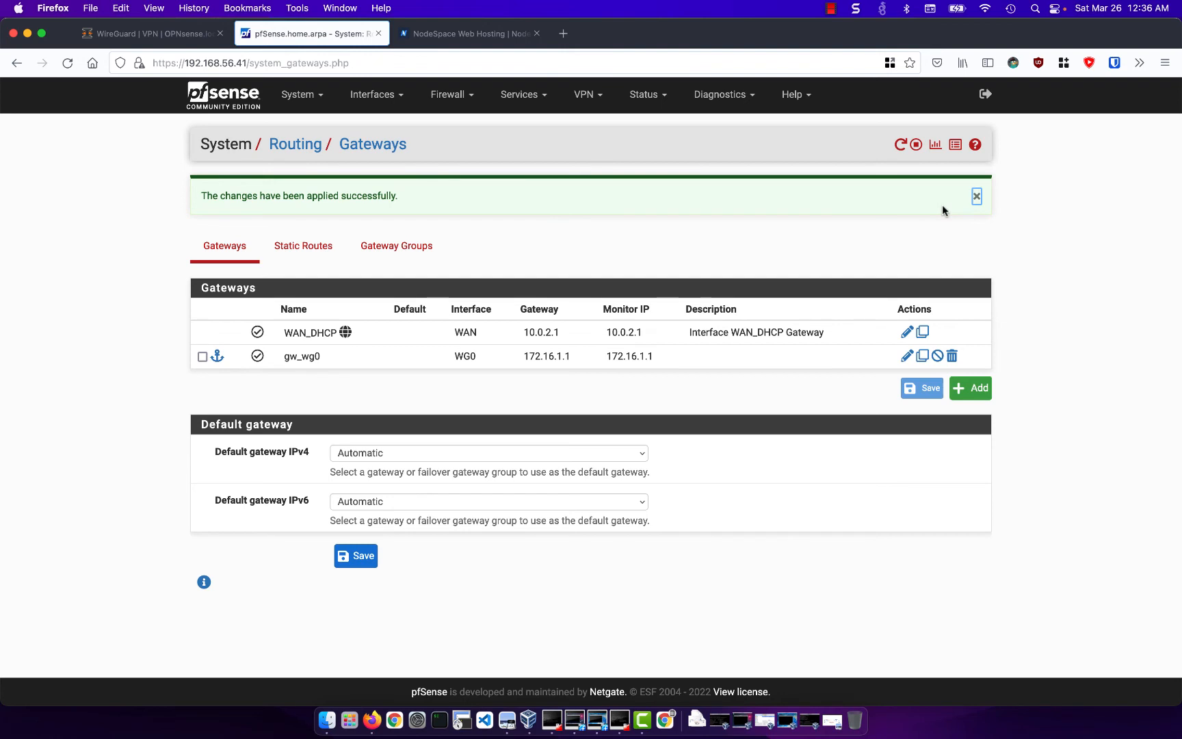
- Start a new static route on pfSense with destination network 192.168.1.0/24
click(316, 250)
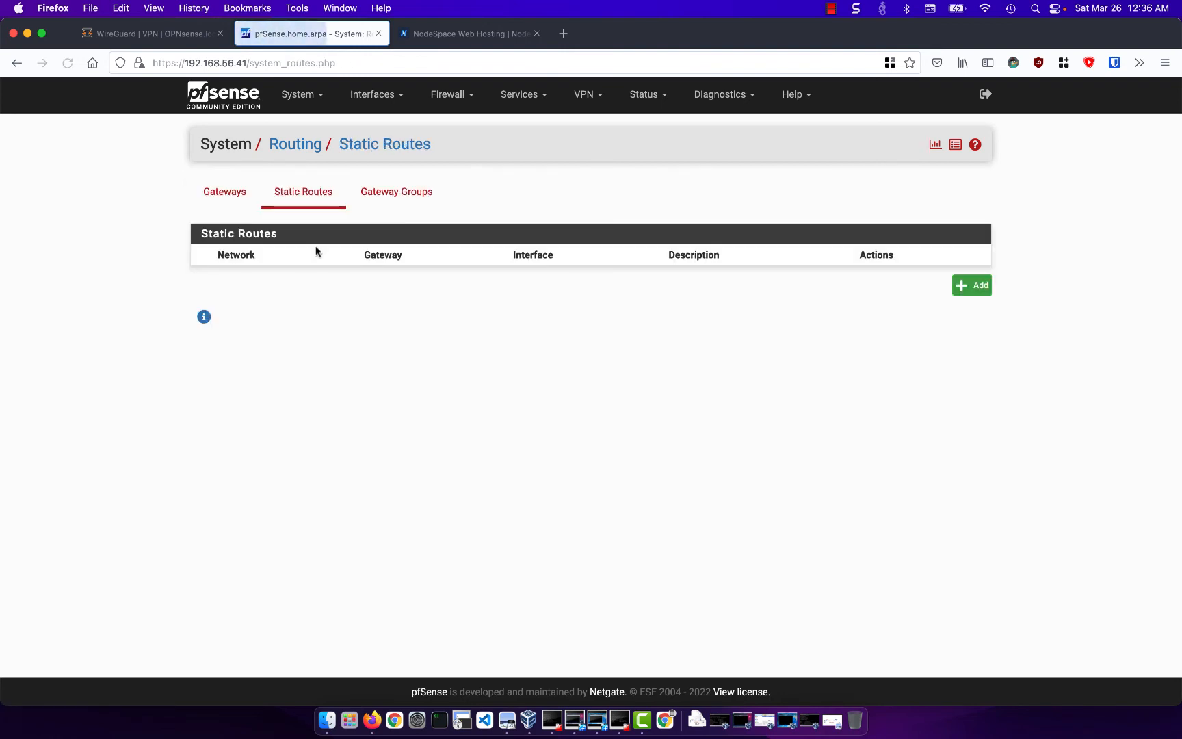
click(974, 296)
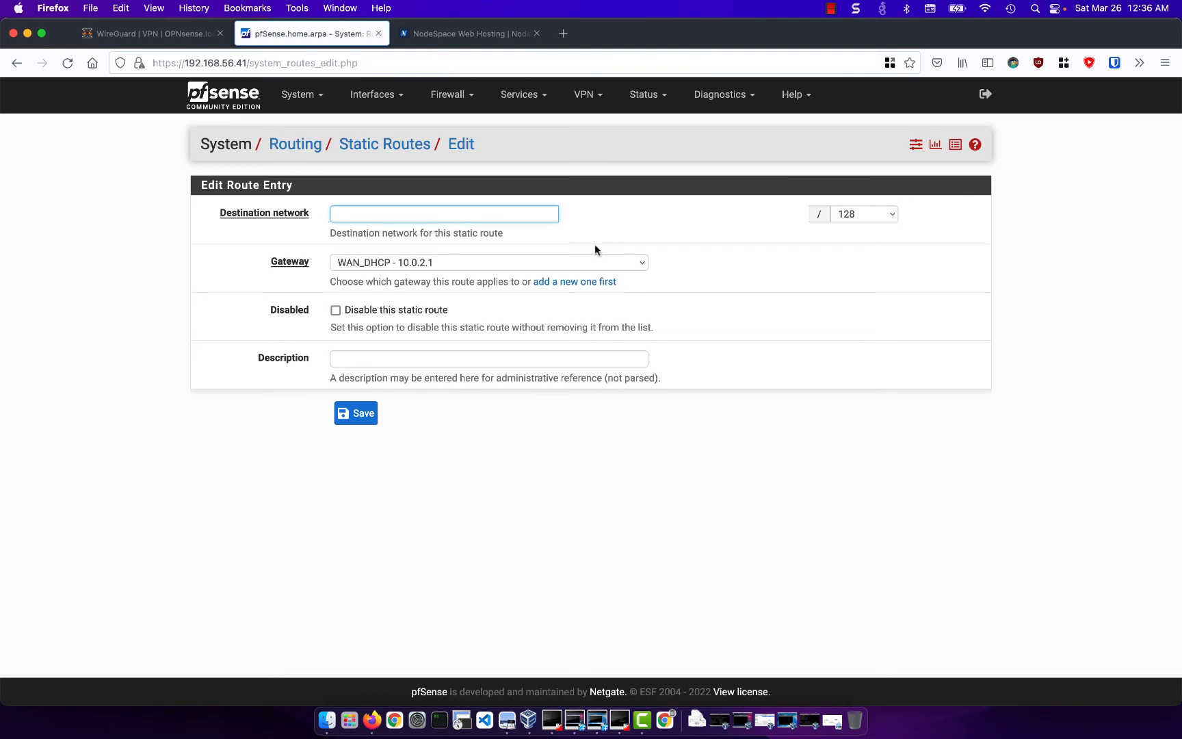
text(192.168.1.0)
click(881, 214)
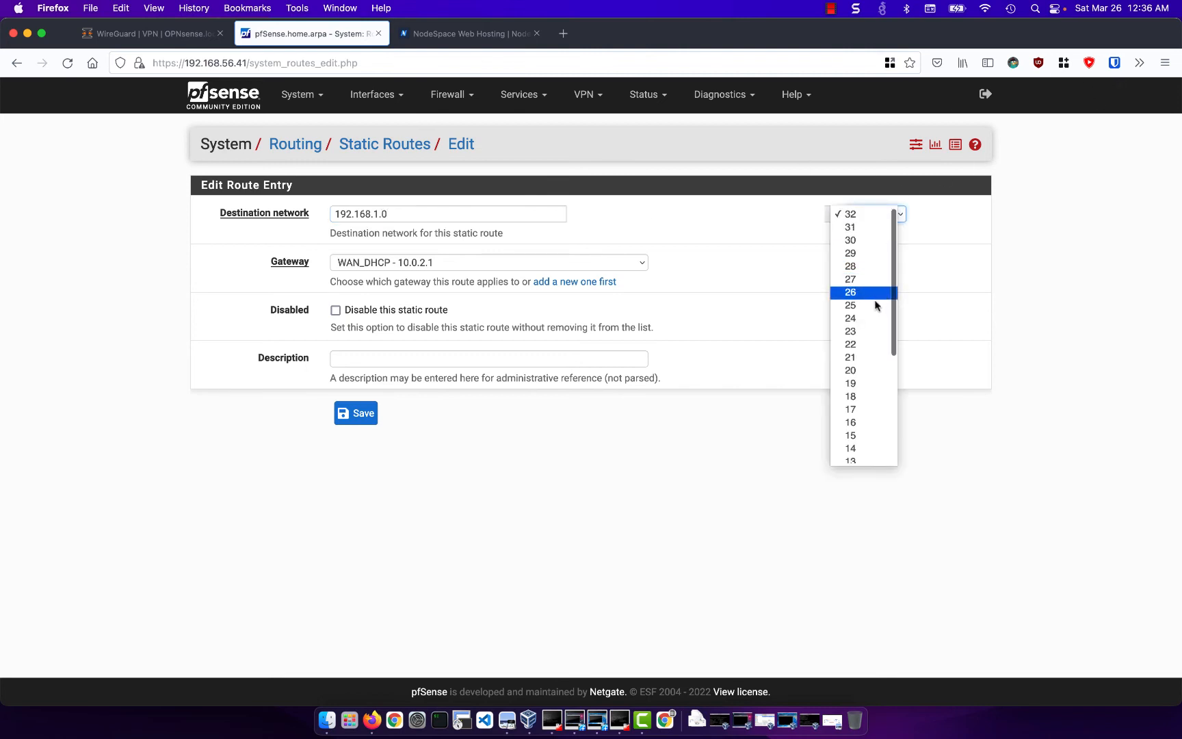
click(873, 318)
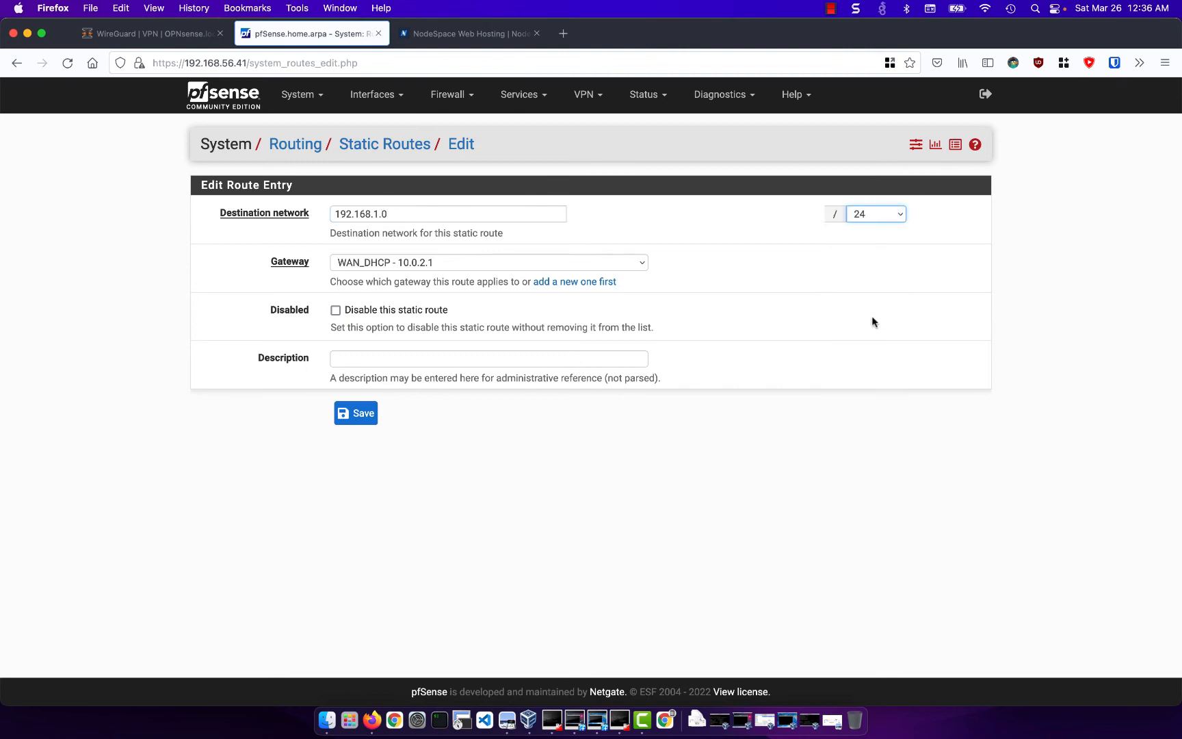
- Route the destination network through gateway gw_wg0 - 172.16.1.1 and save the static route
click(575, 263)
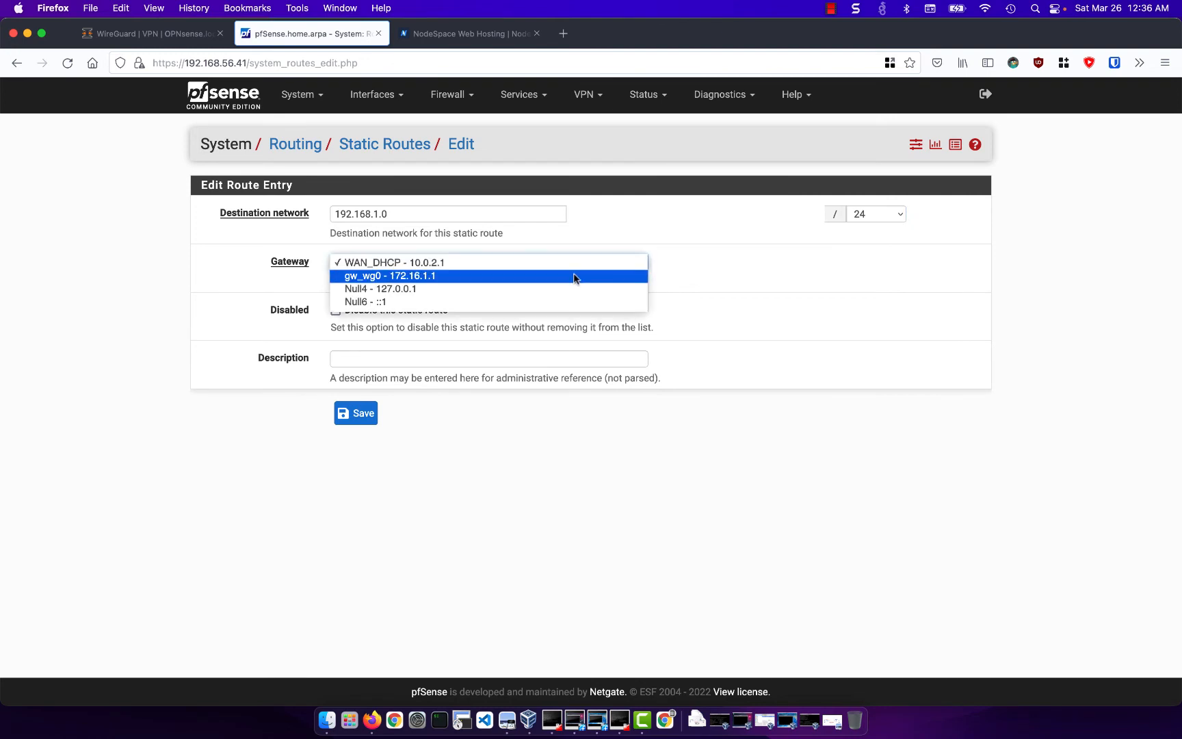
click(573, 275)
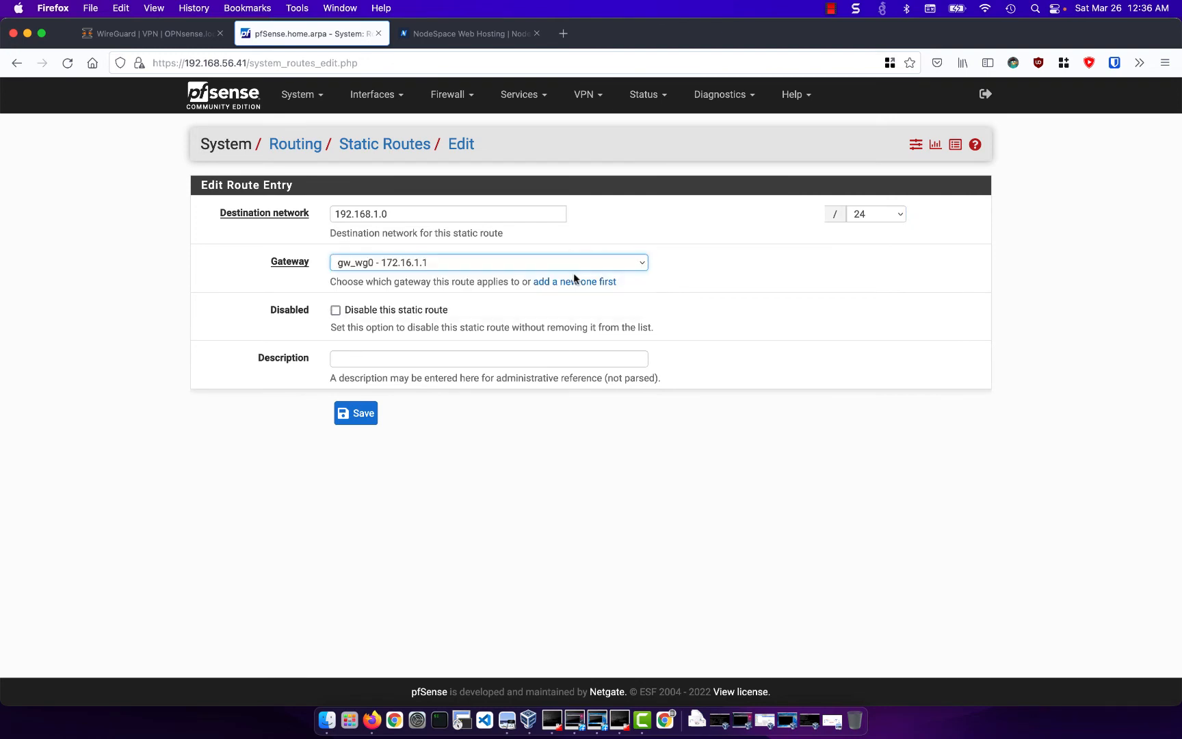
click(352, 419)
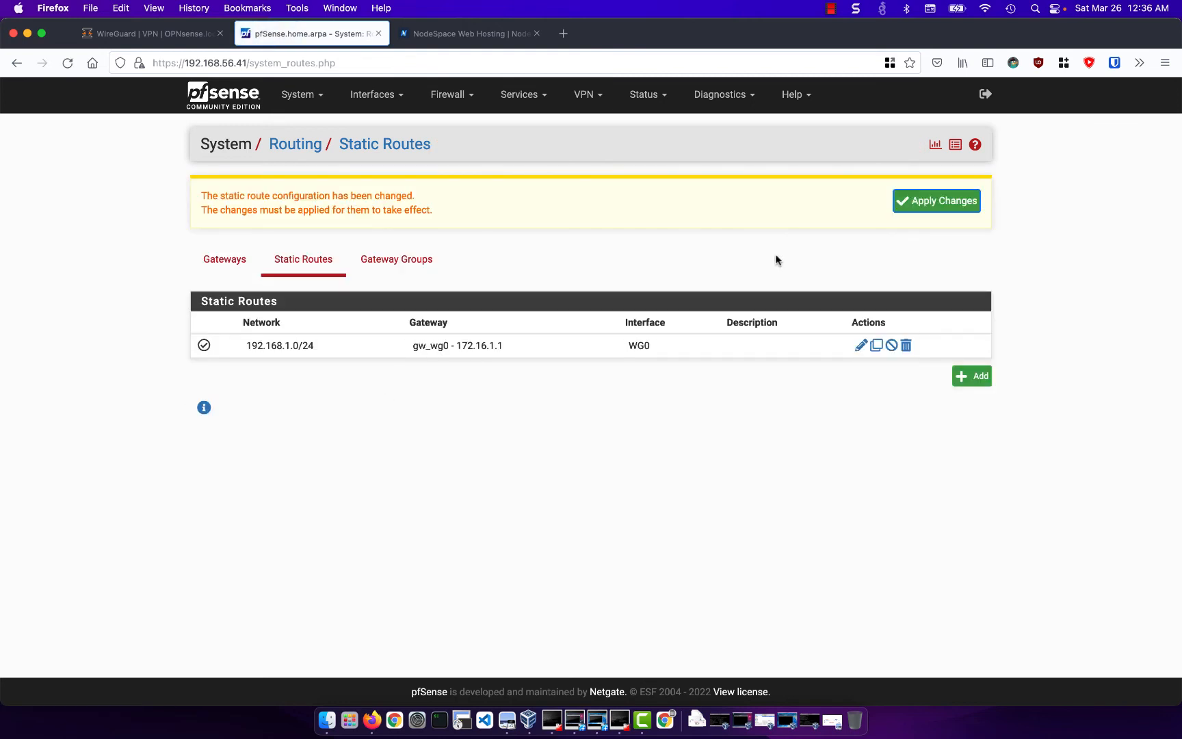
- Apply the pfSense static route changes and switch to OPNsense to start a new single gateway
click(946, 201)
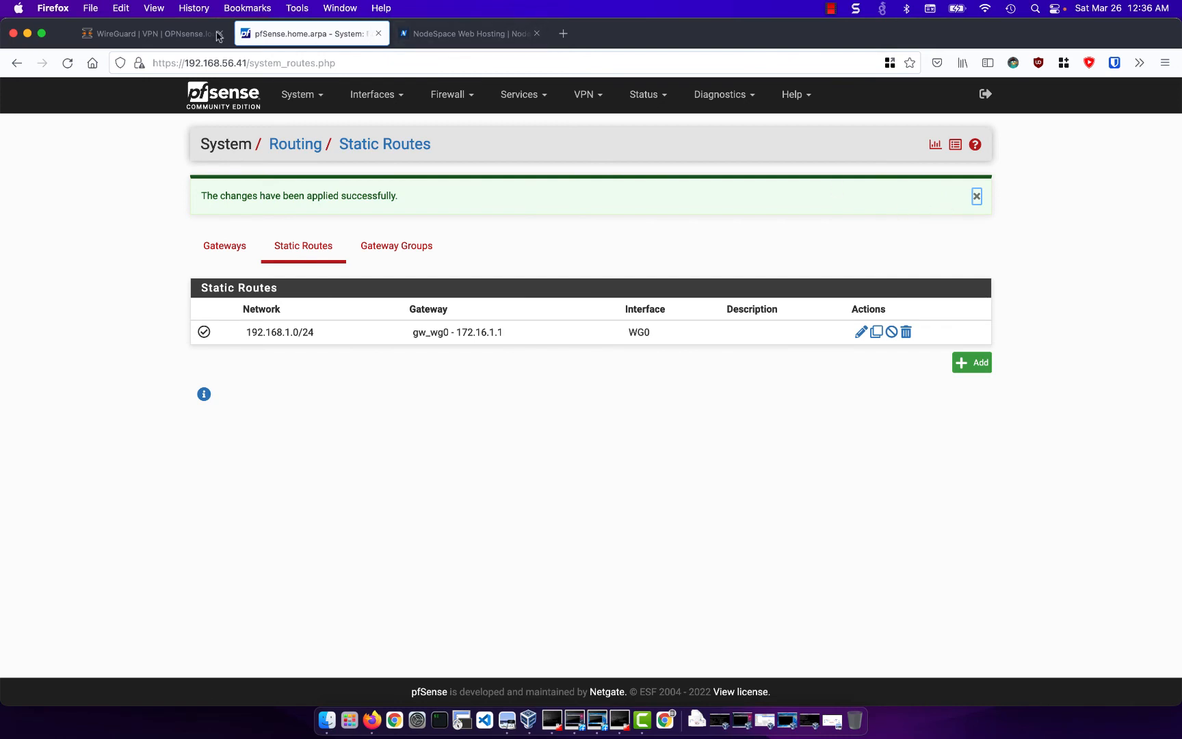
click(182, 35)
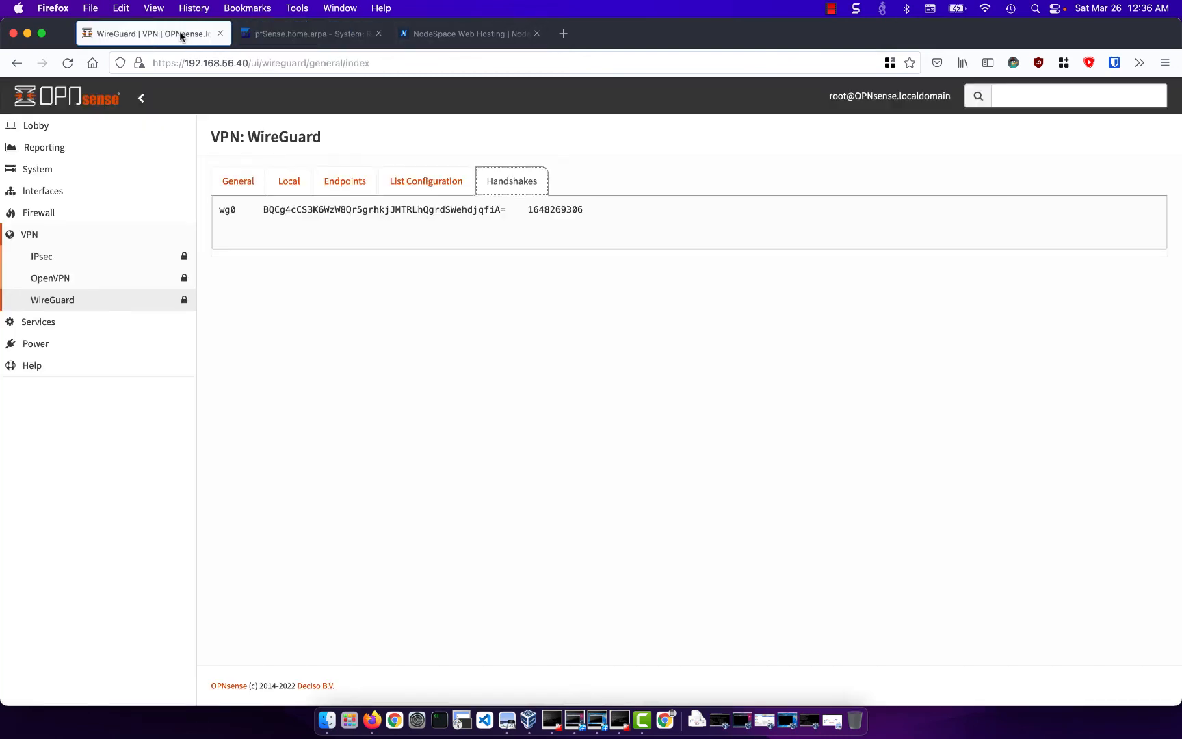
click(88, 177)
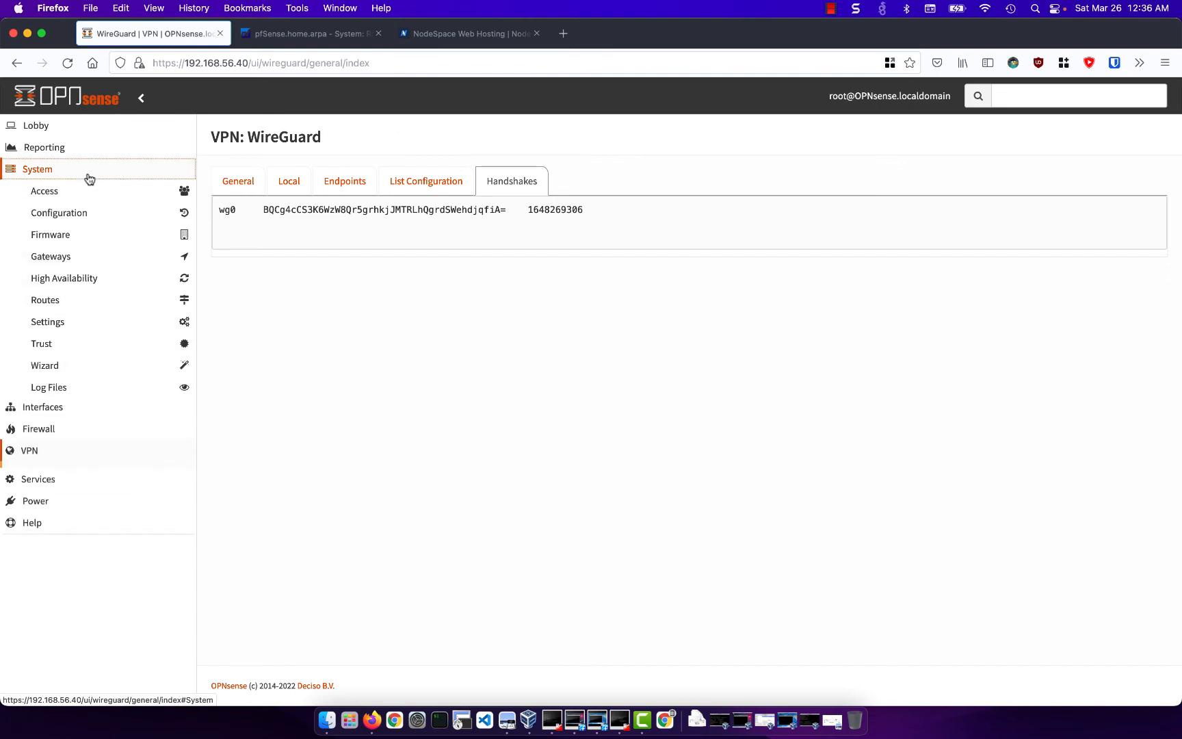
click(87, 256)
click(86, 277)
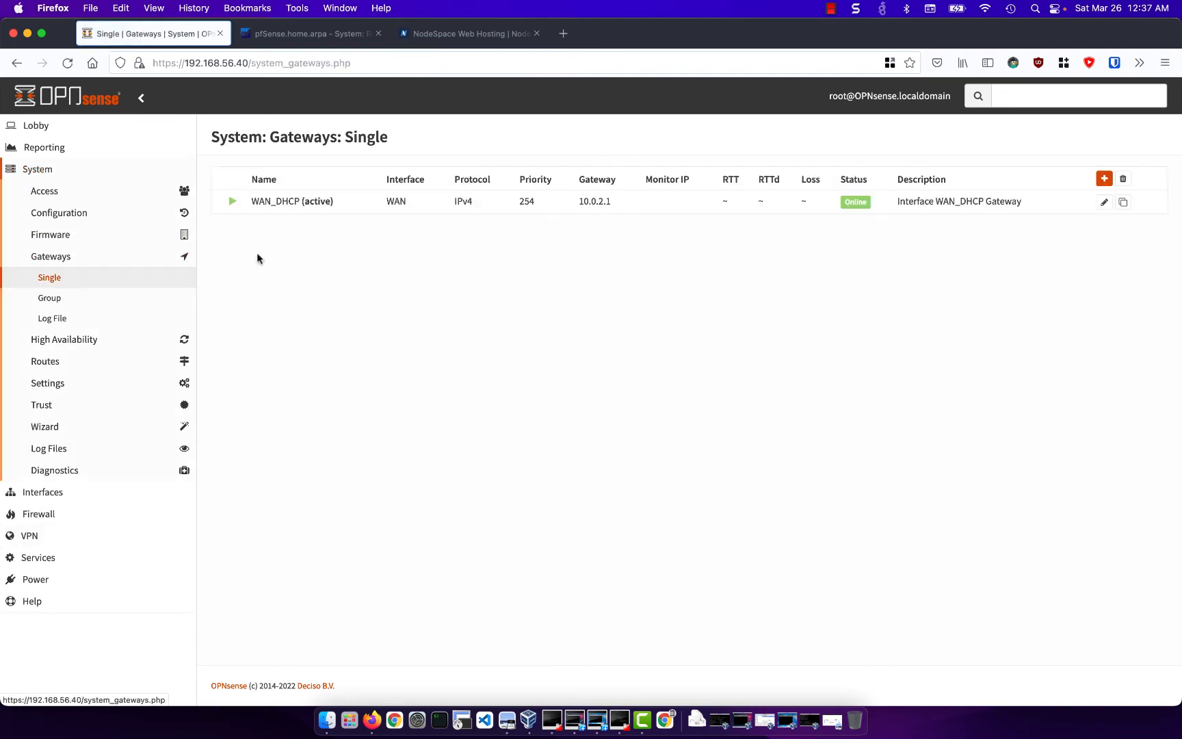
click(1104, 178)
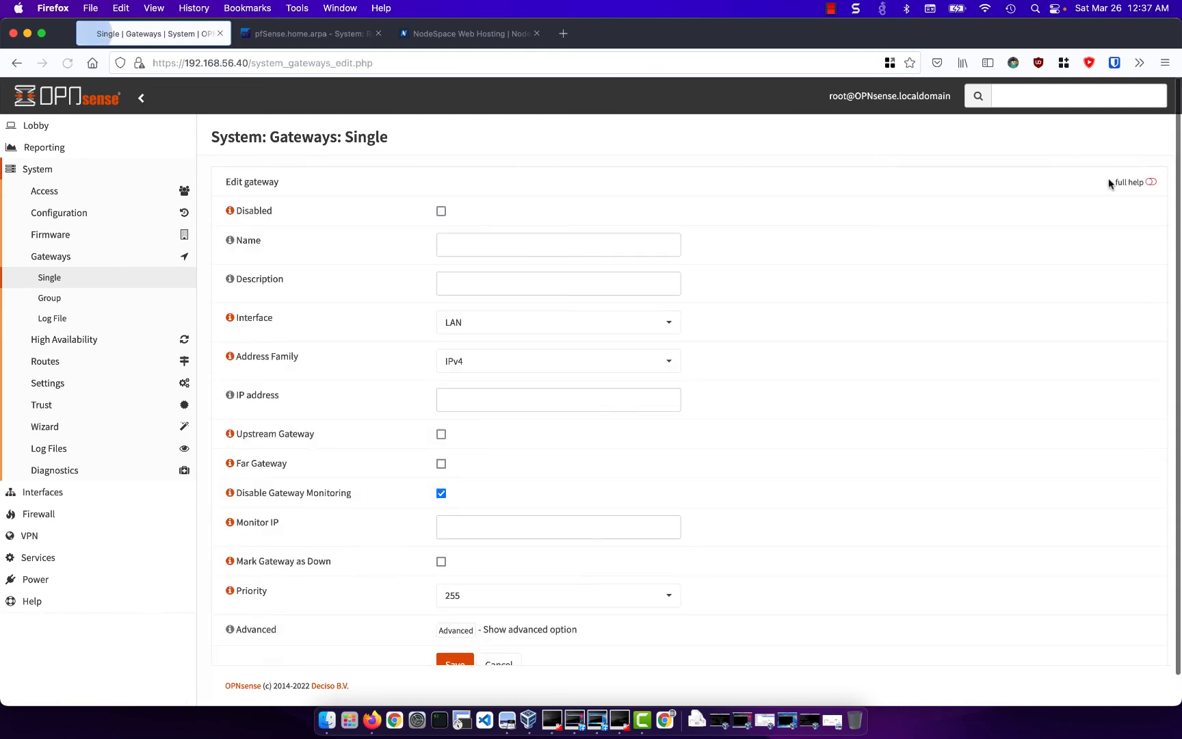
- Name the new OPNsense gateway gw_wg0 and assign it to interface wg0
click(534, 246)
text(gw_wg0)
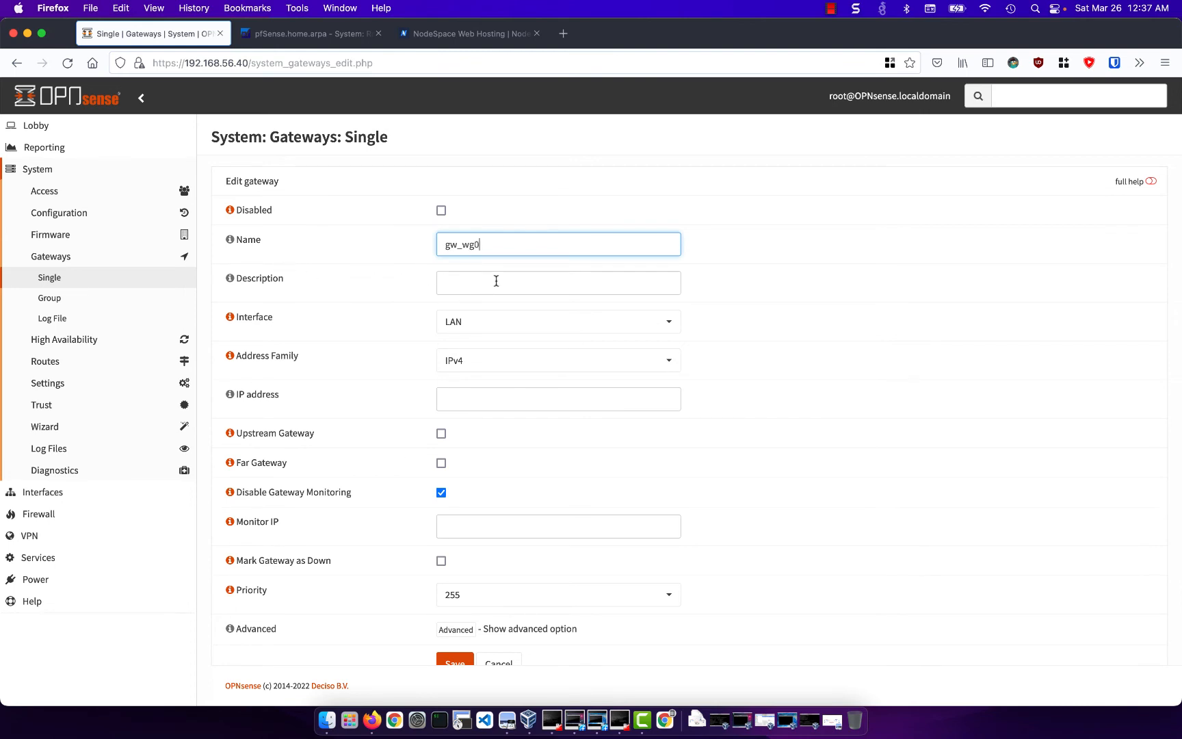
click(495, 321)
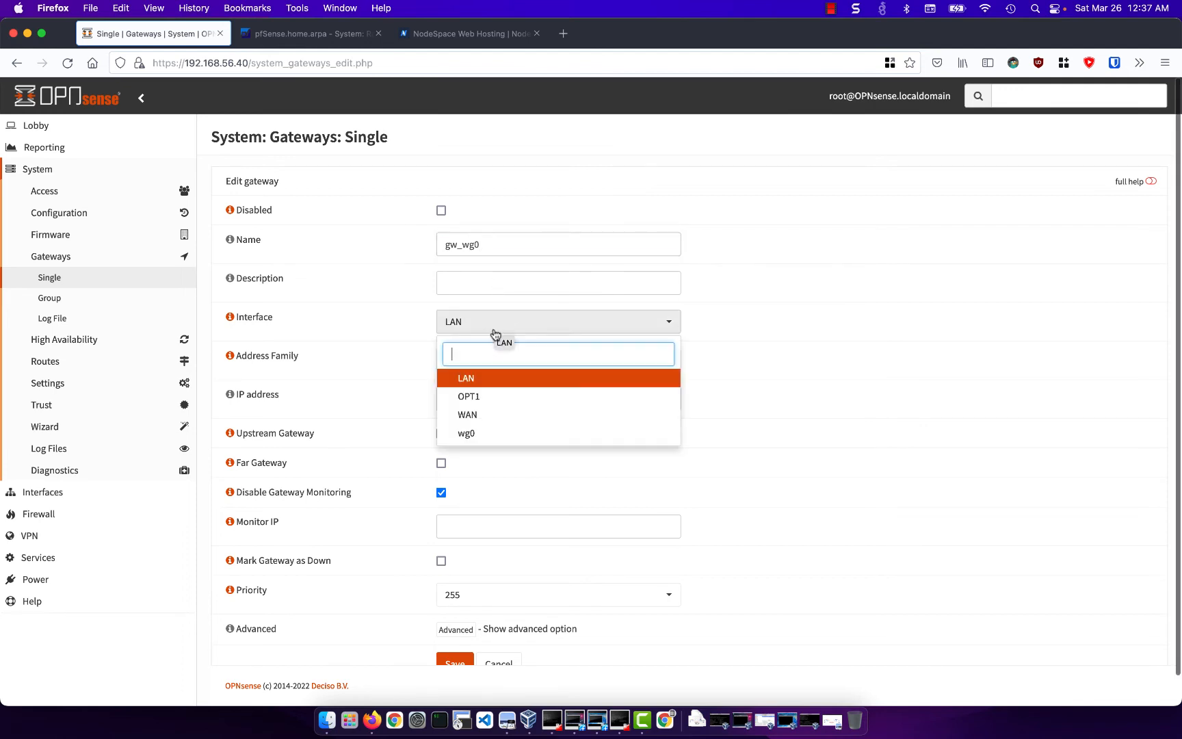
click(496, 432)
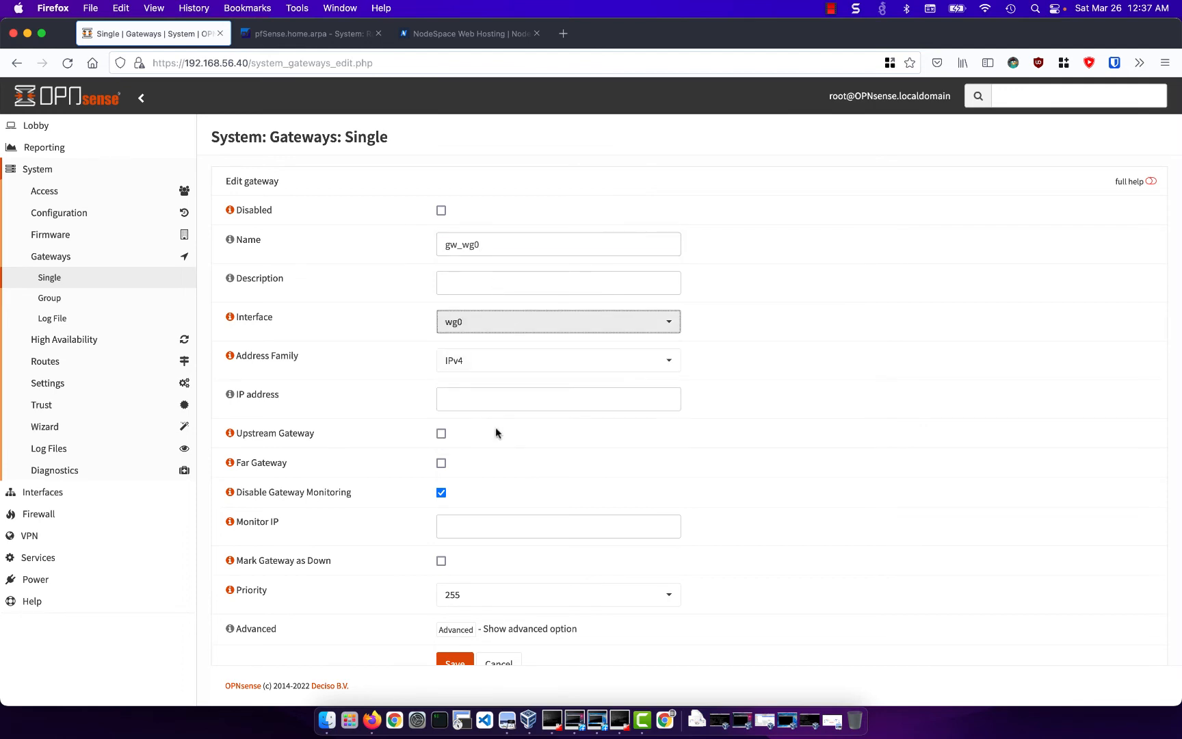
- Set the gateway's IP address to 172.16.1.2, turn off Disable Gateway Monitoring, and try to save the gateway
click(494, 397)
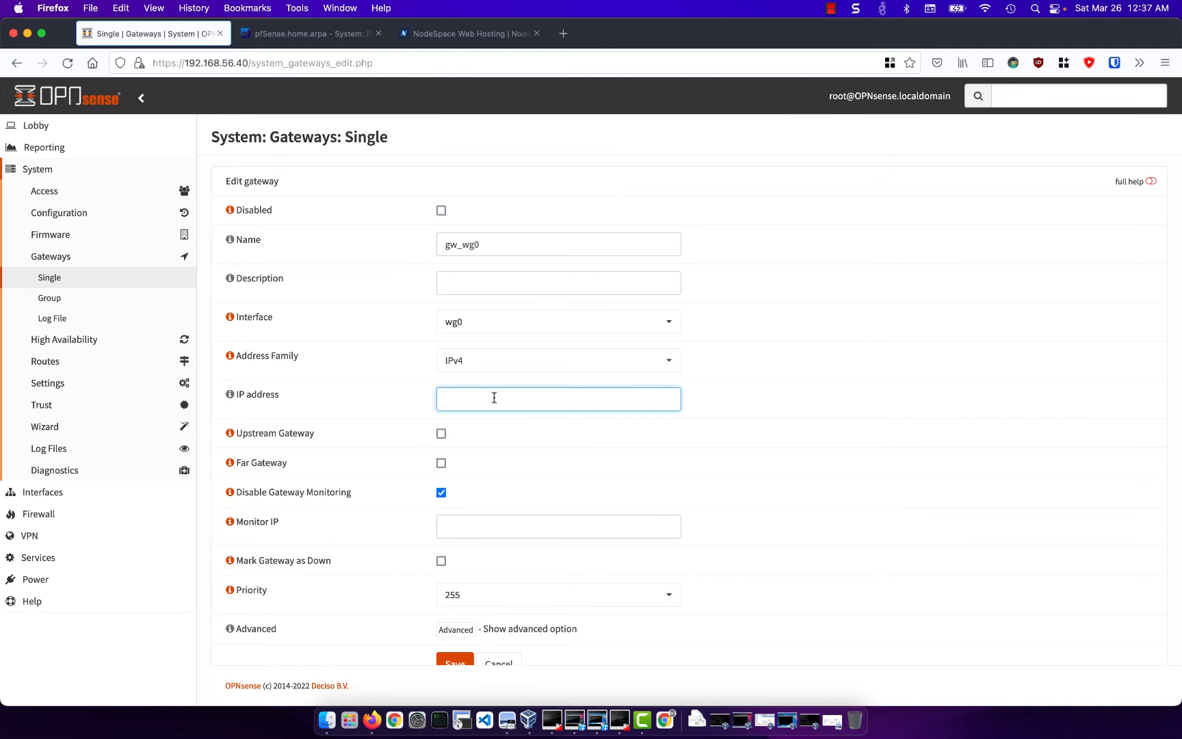
text(172.16.1.2)
scroll(485, 490, down, 1)
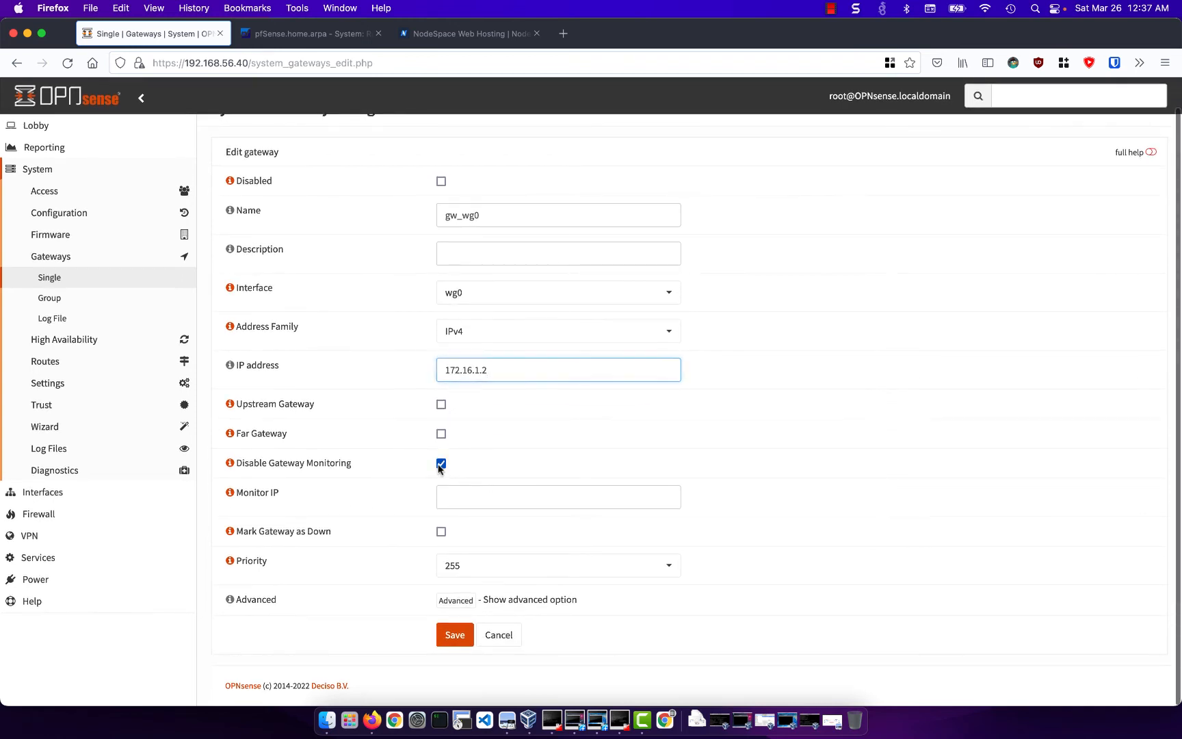
click(440, 464)
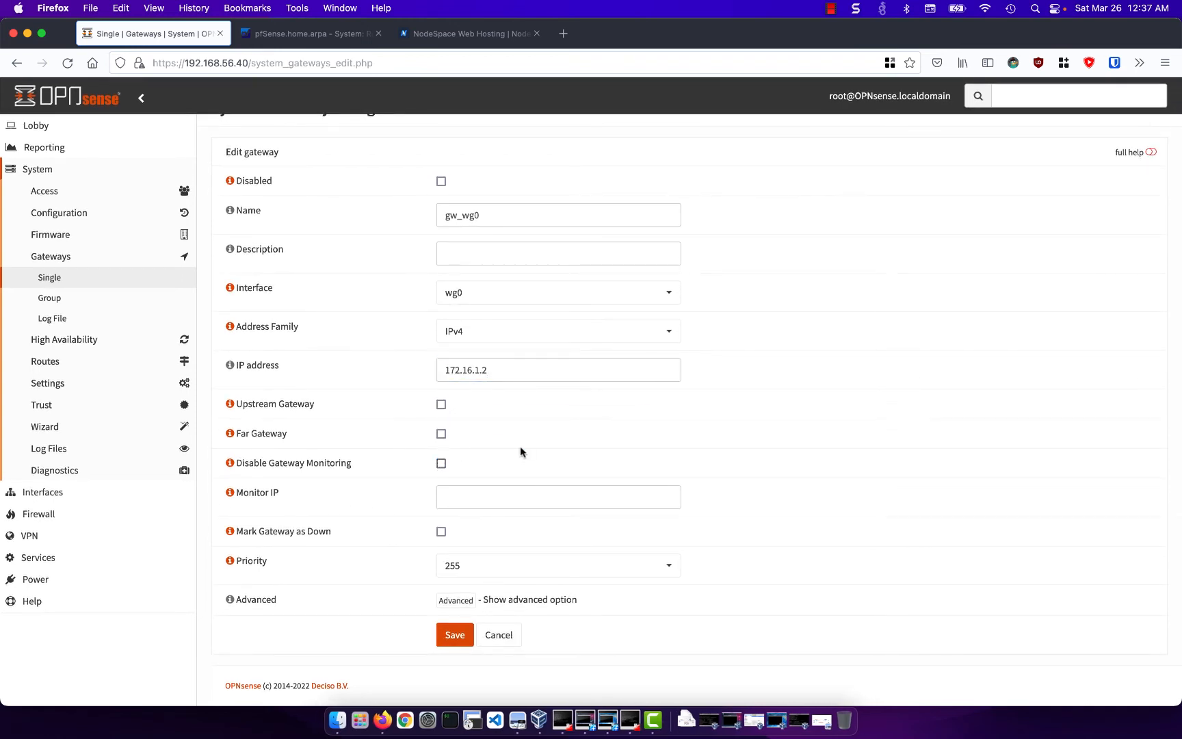
click(457, 634)
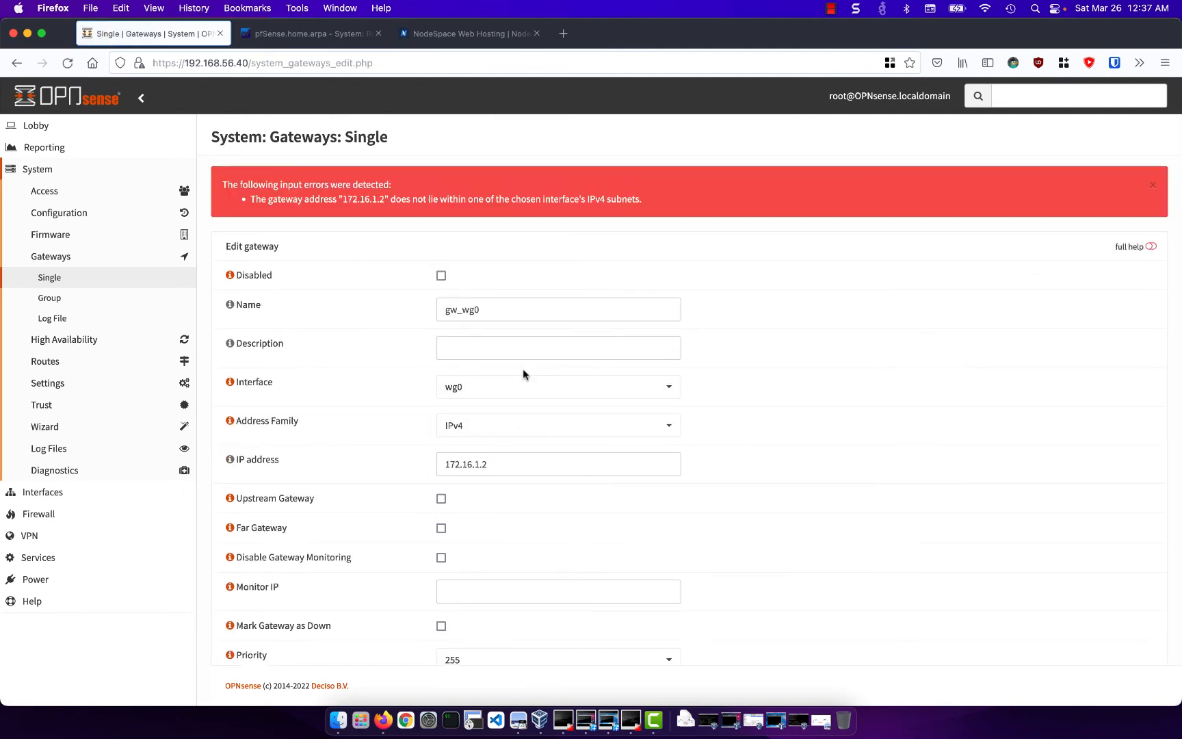
- Mark gw_wg0 as a Far Gateway, then save it and apply the gateway changes
click(441, 528)
scroll(476, 509, down, 3)
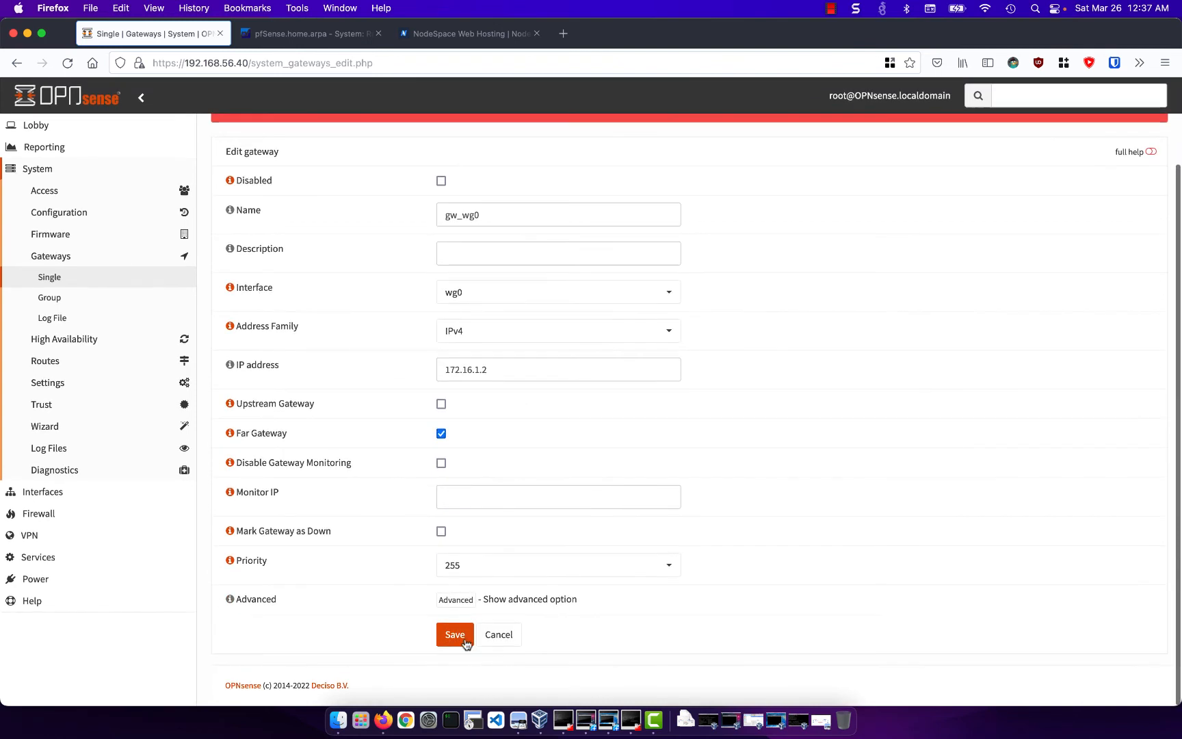
click(460, 636)
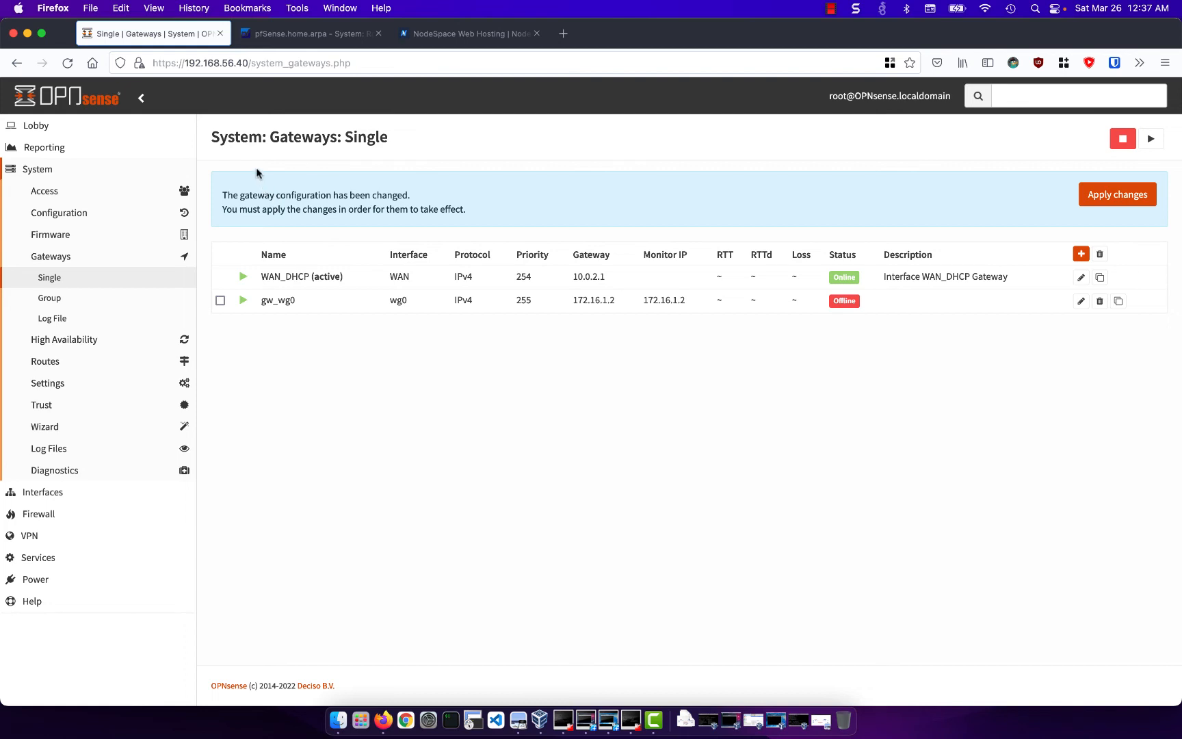
click(1091, 192)
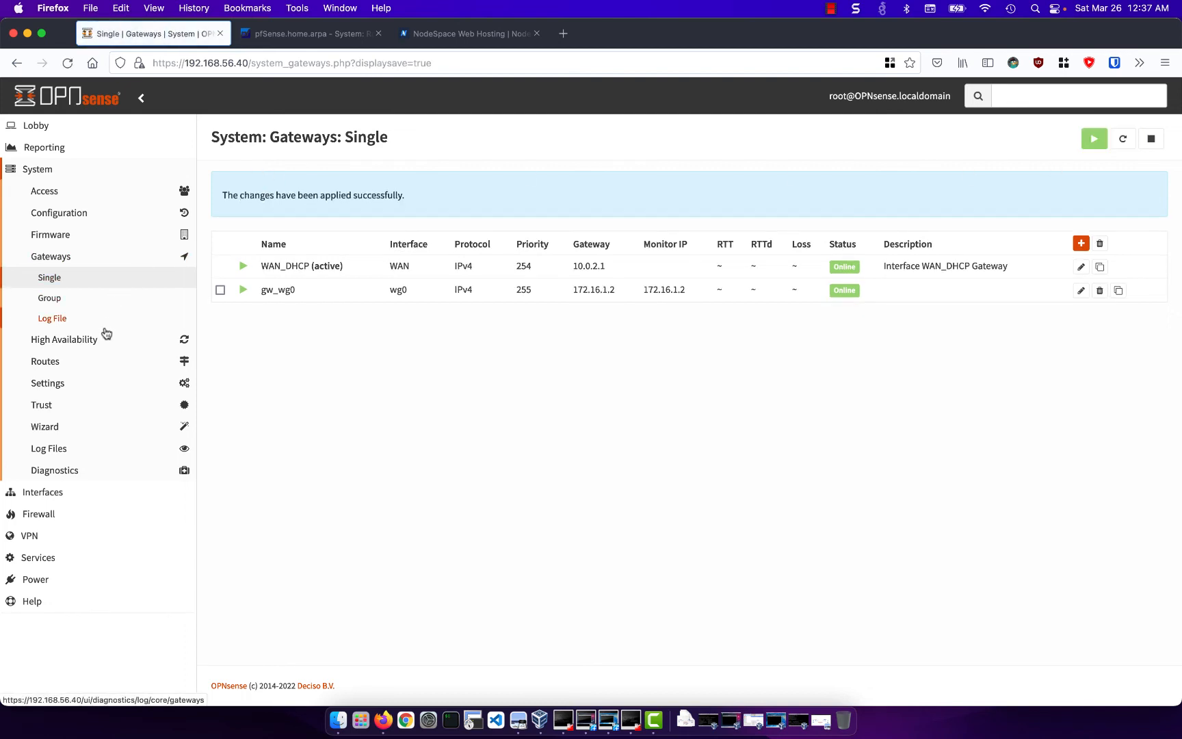
- Start a new static route on OPNsense with network address 192.168.1.0/24
click(100, 367)
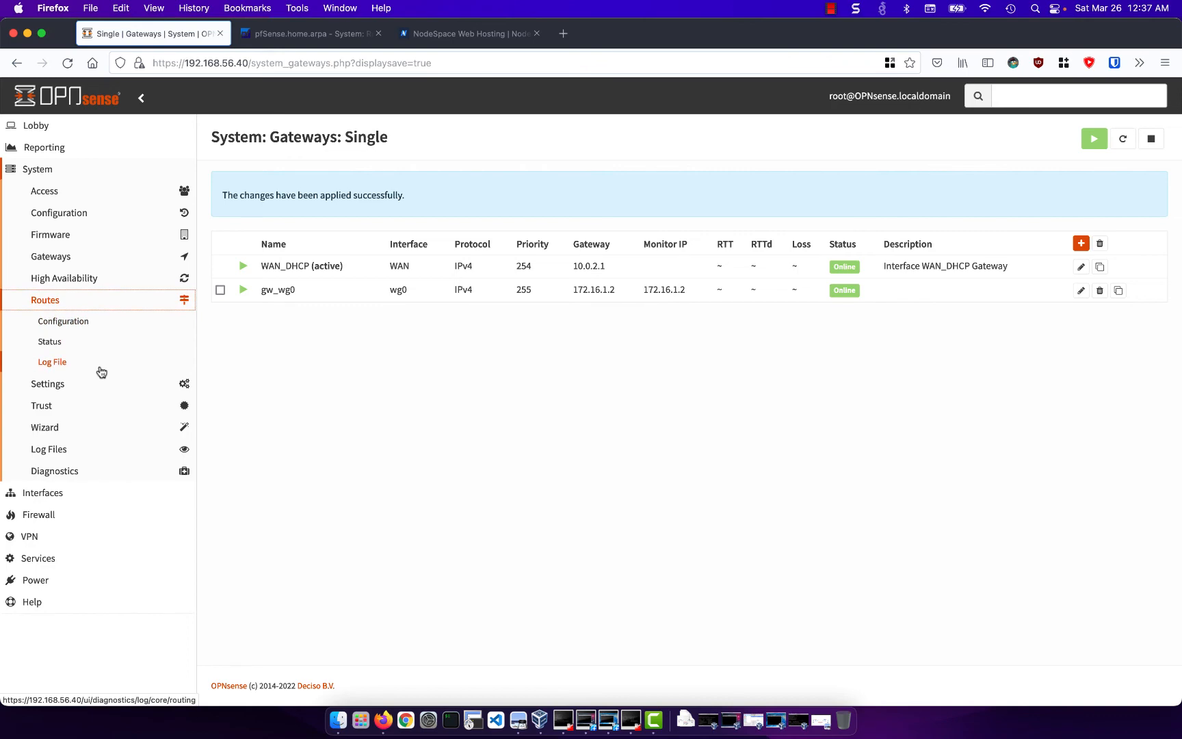
click(104, 331)
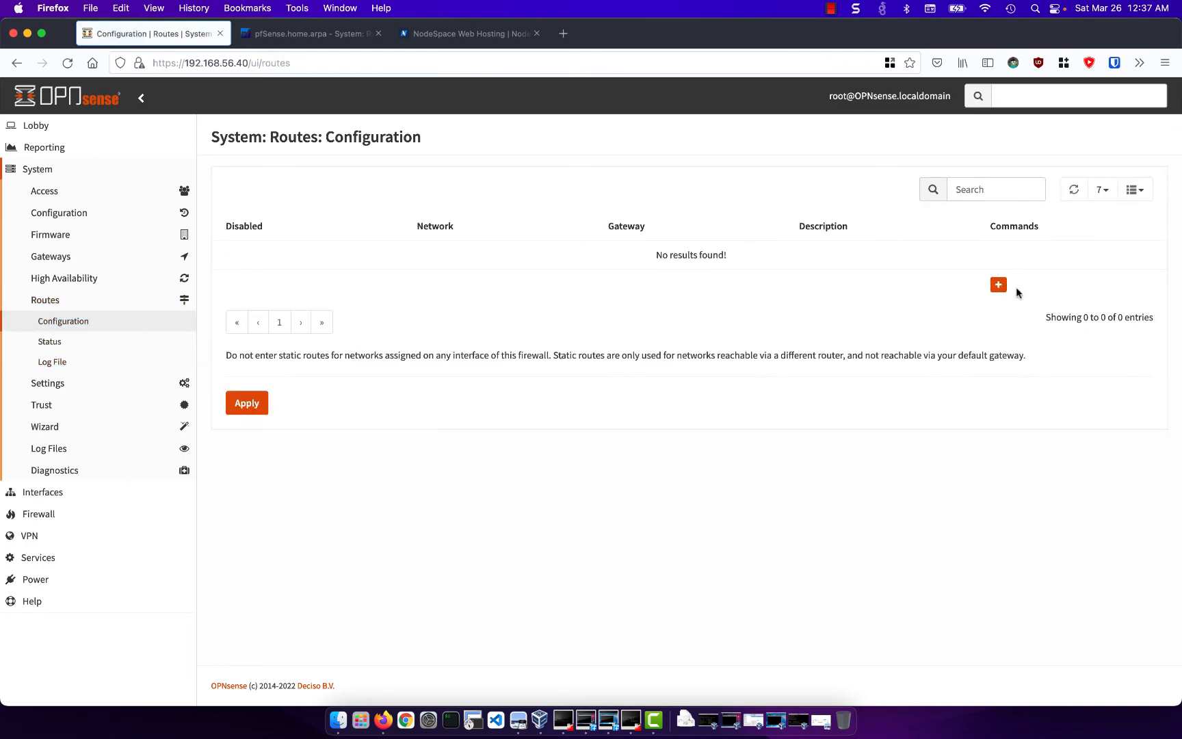
click(999, 286)
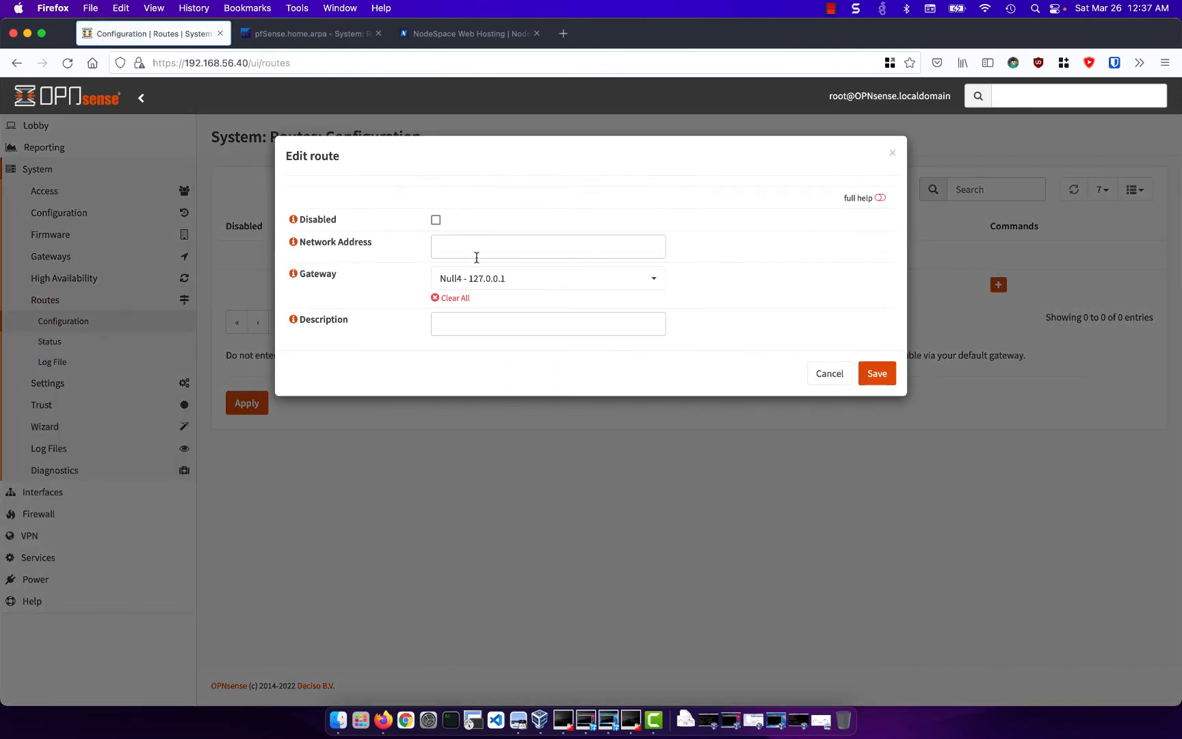
click(477, 258)
text(192.168)
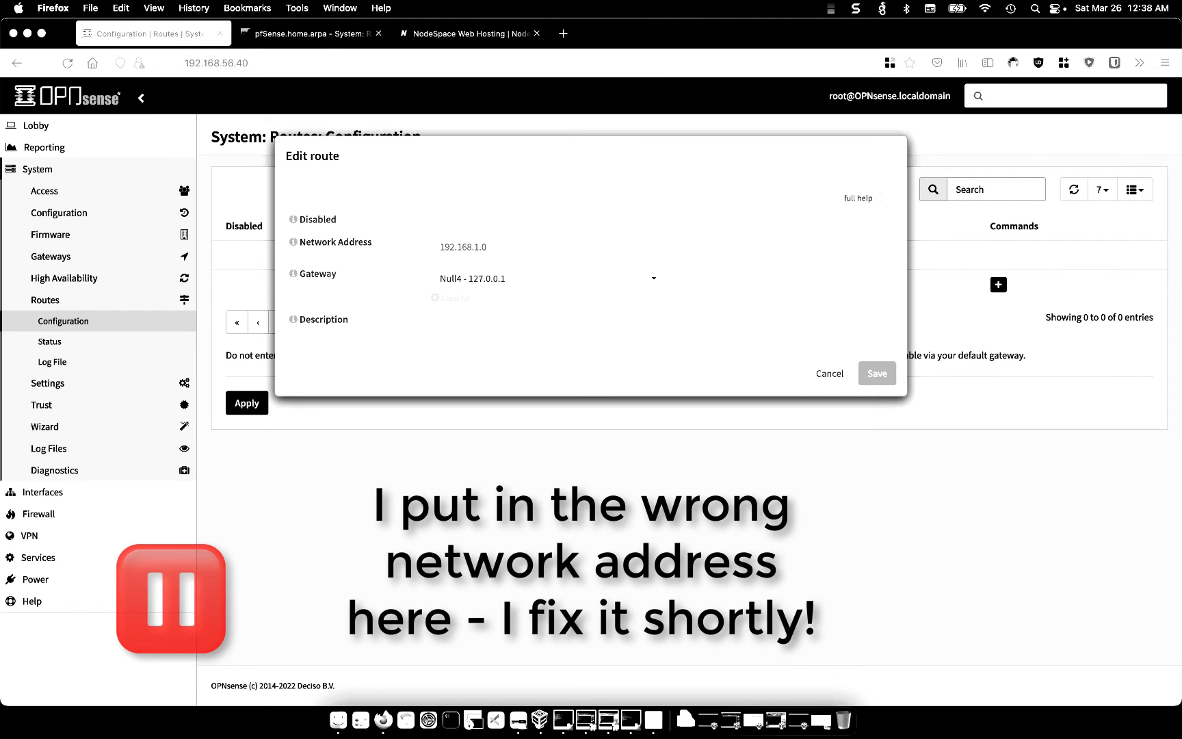
text(.1.0)
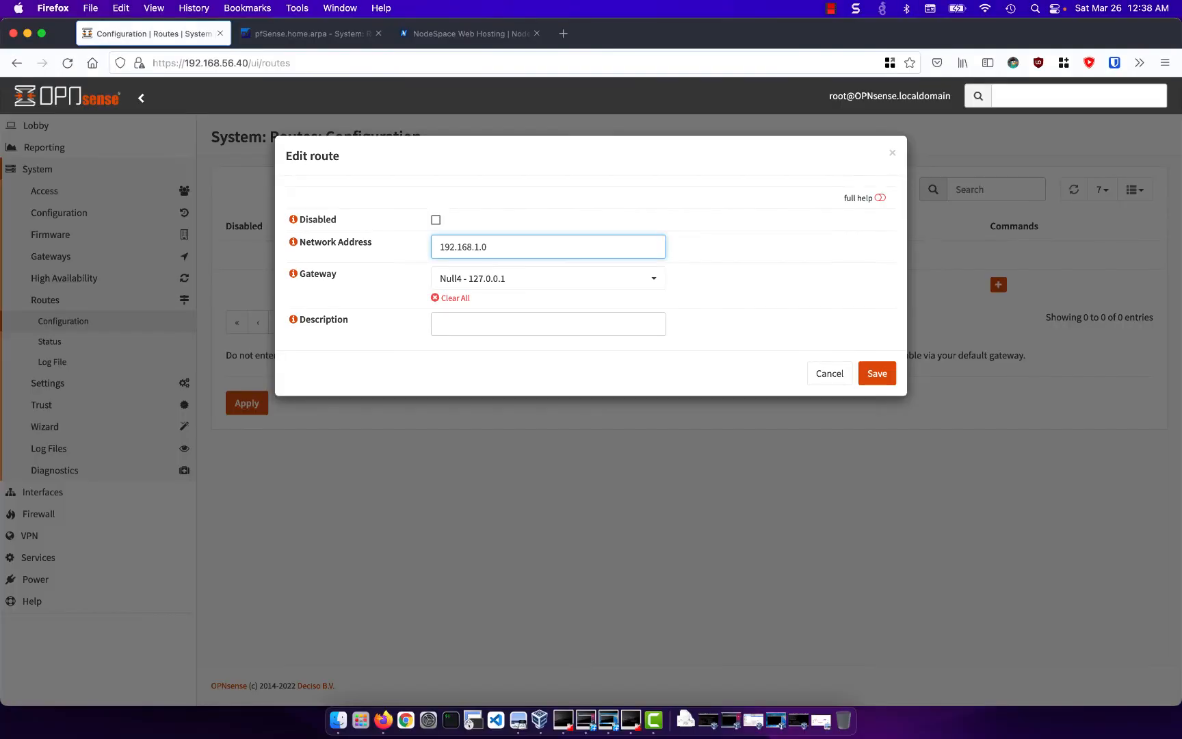
text(/24)
key(Tab)
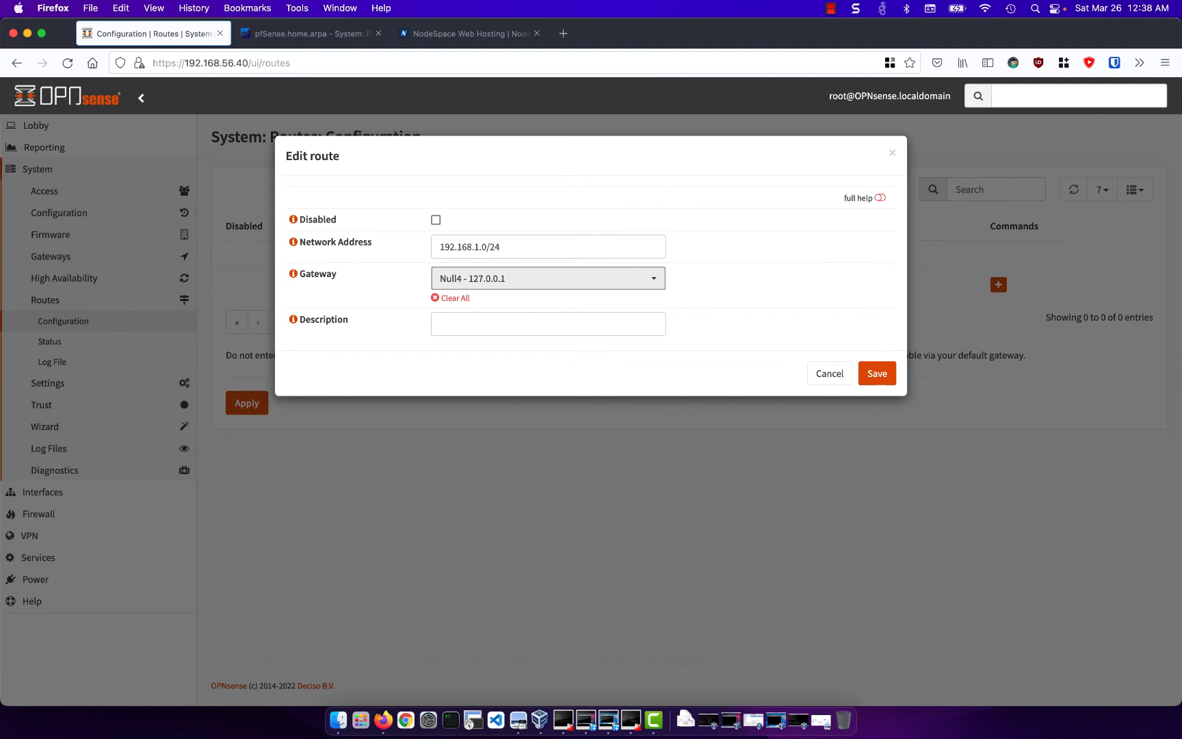
- Route the network through gateway gw_wg0 - 172.16.1.2, then save the route and apply the changes
click(551, 278)
click(520, 390)
click(875, 372)
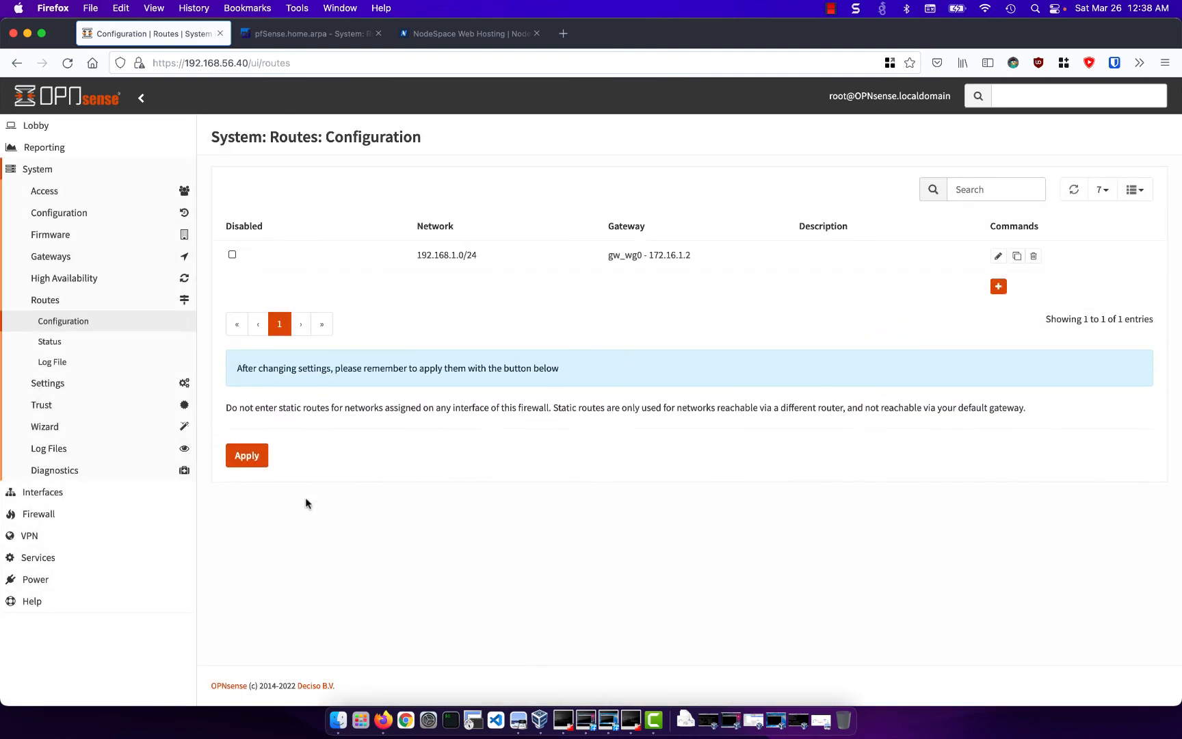
click(247, 455)
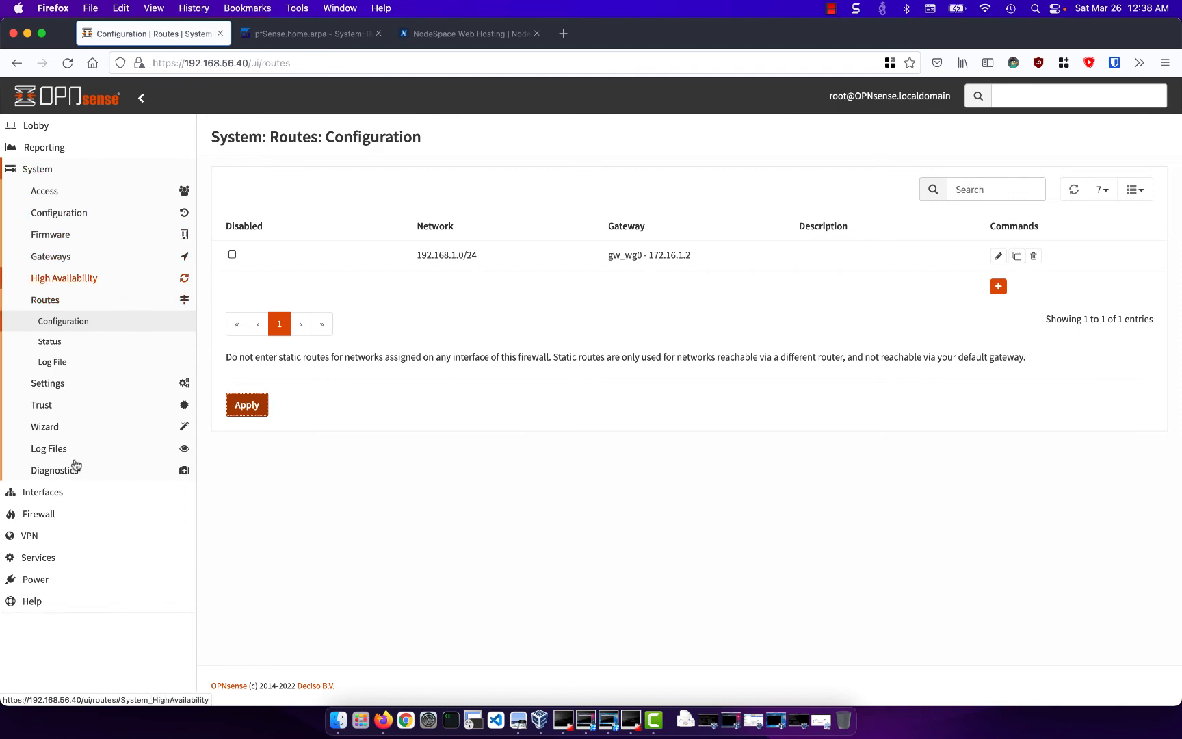
- Set the OPNsense wg0 interface's IPv4 upstream gateway to gw_wg0 - 172.16.1.2, then save and apply the changes
click(79, 495)
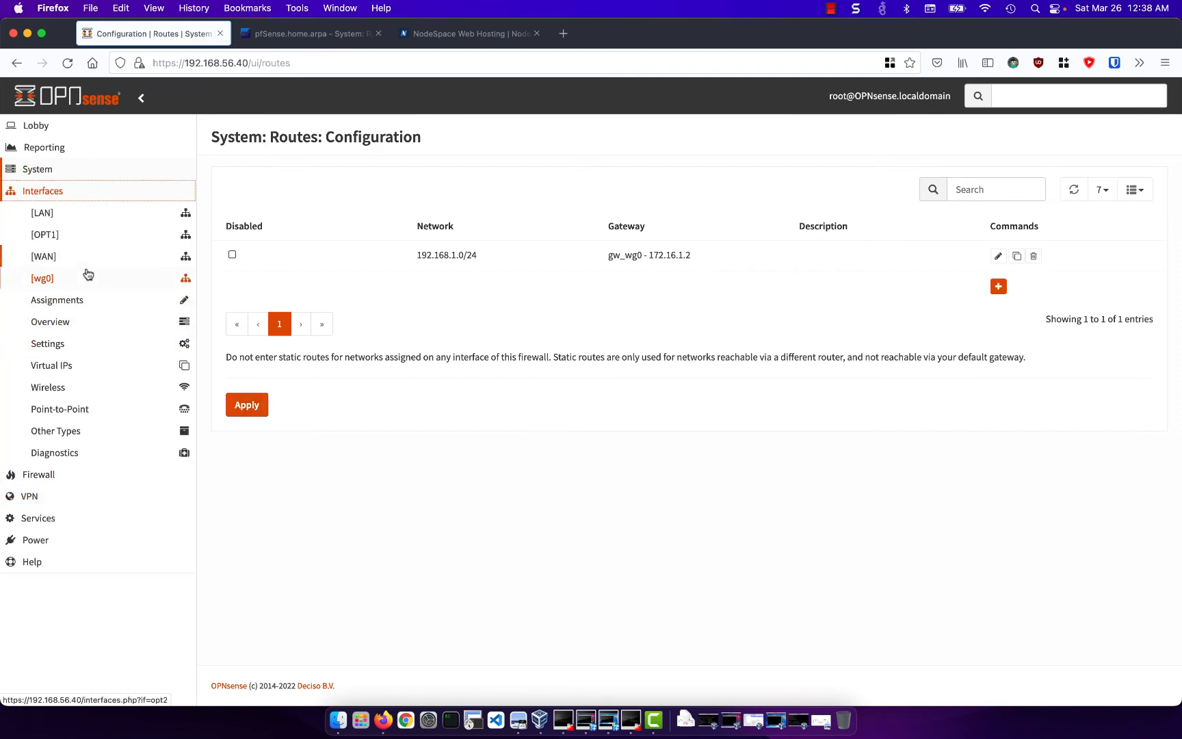
click(87, 275)
scroll(421, 323, down, 1)
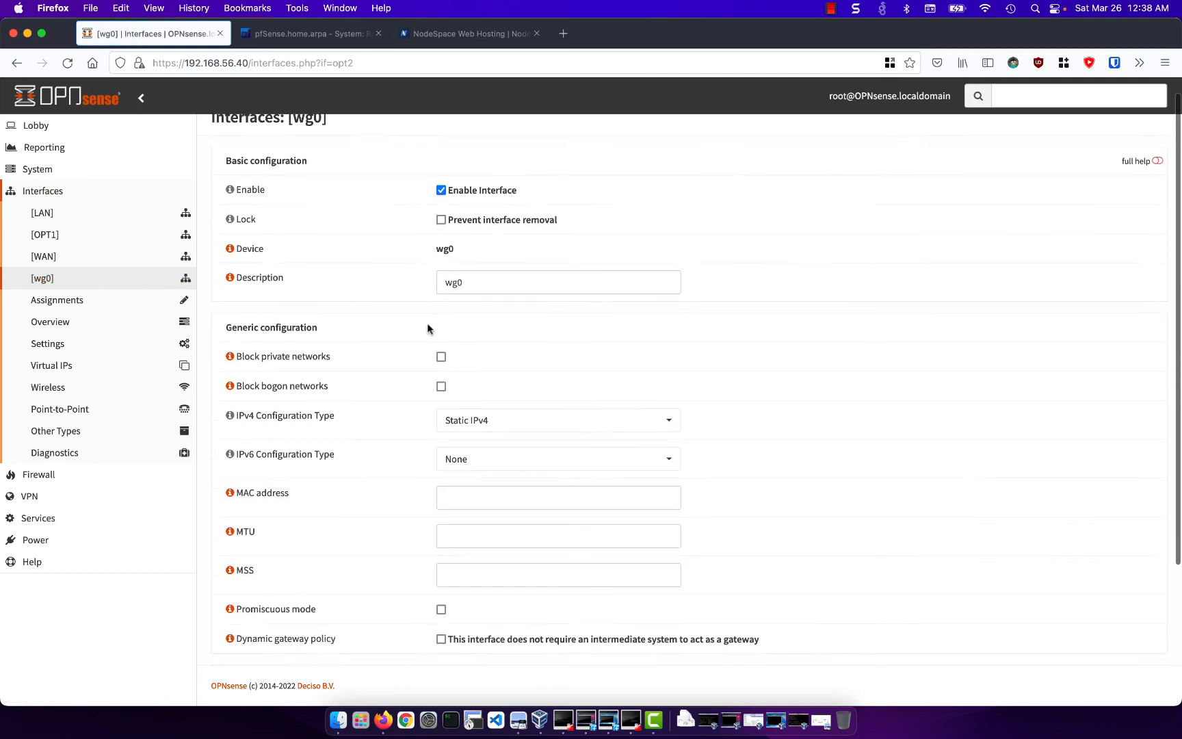
scroll(427, 328, down, 5)
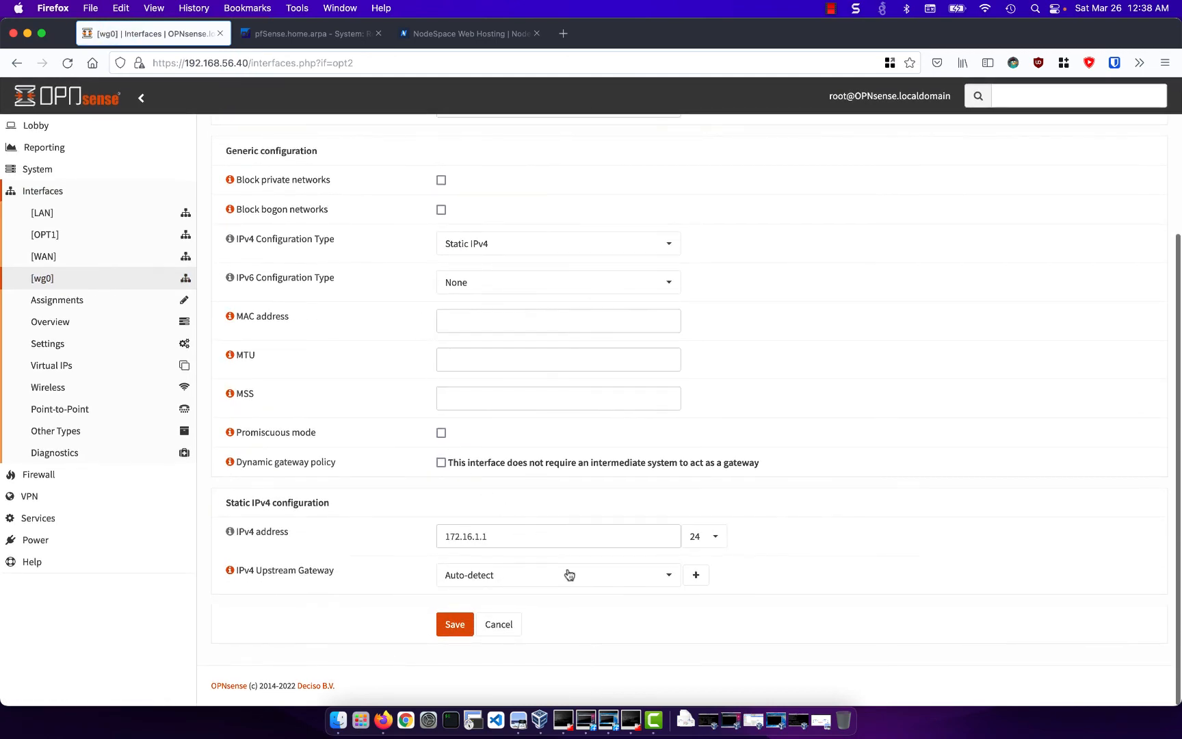
click(576, 583)
click(562, 625)
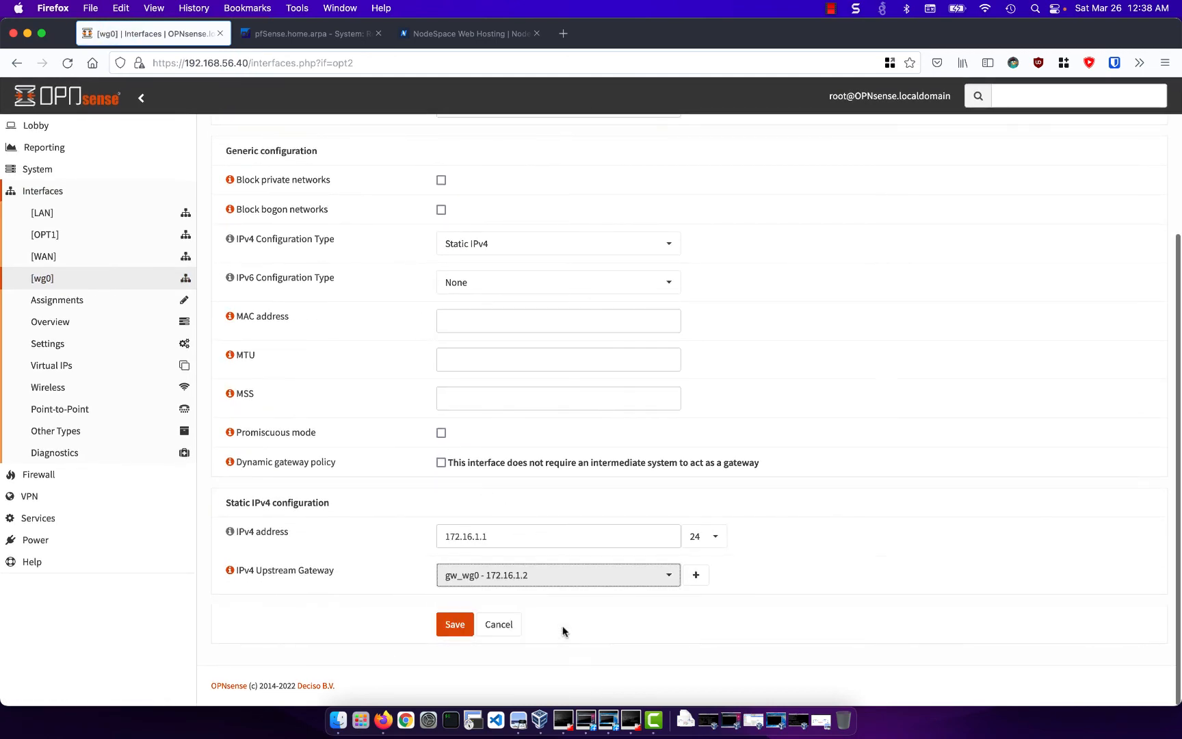
click(455, 624)
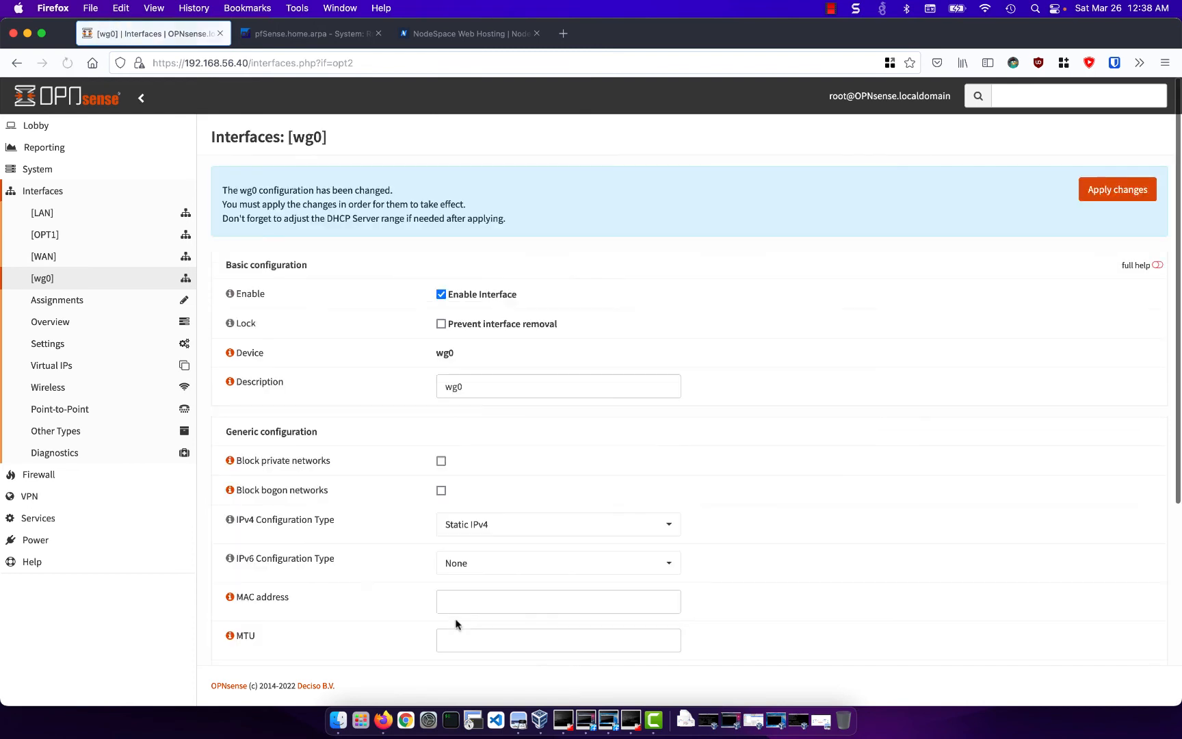
click(1112, 192)
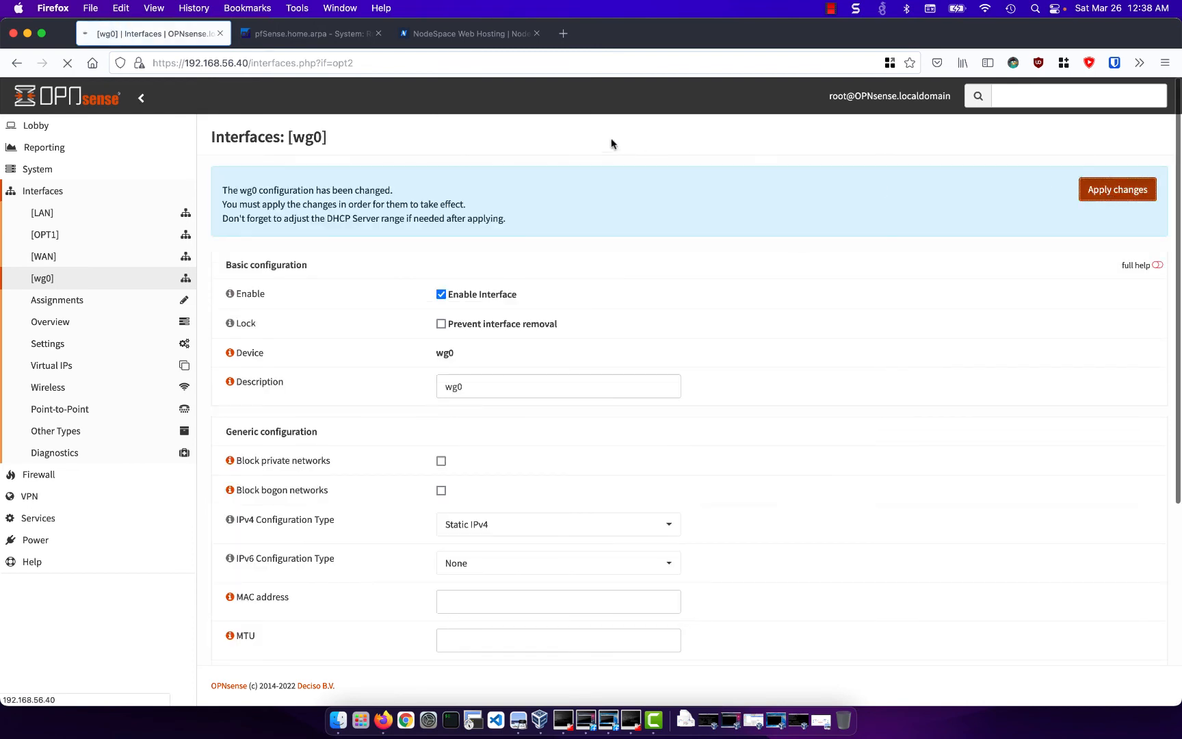
- Switch to pfSense and set the WG0 interface's IPv4 upstream gateway to gw_wg0 - 172.16.1.1, saving and applying the changes
click(318, 39)
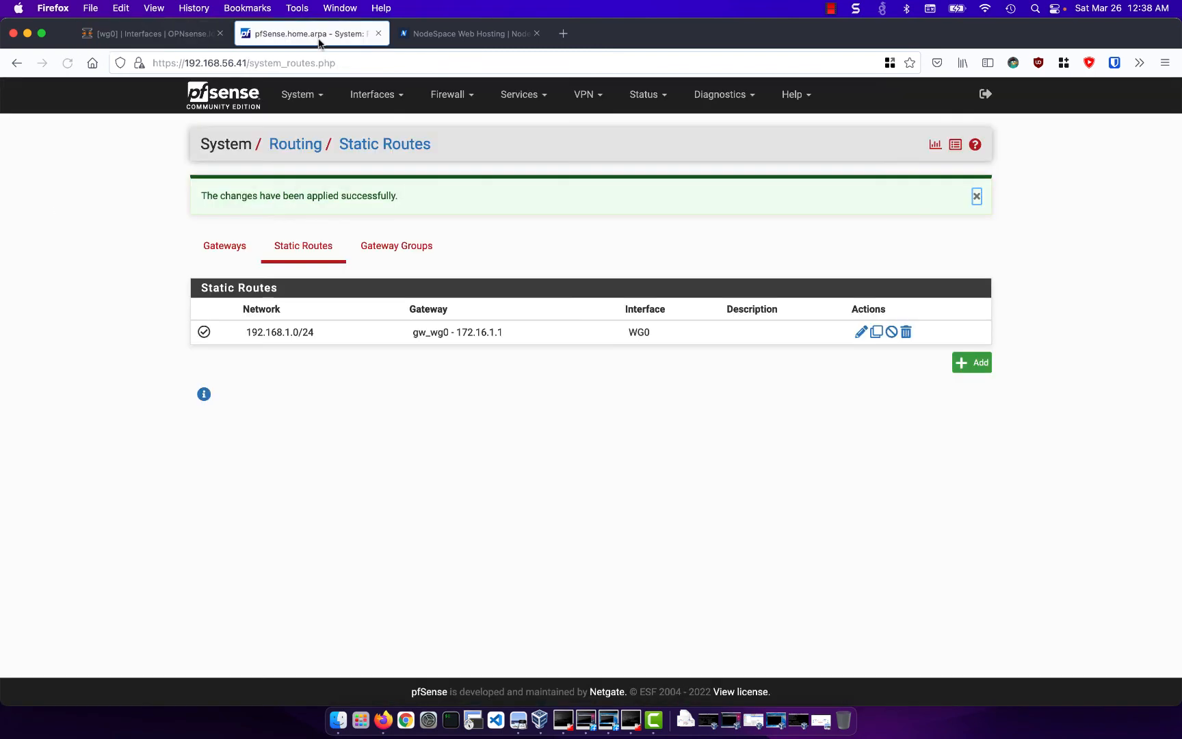
click(377, 102)
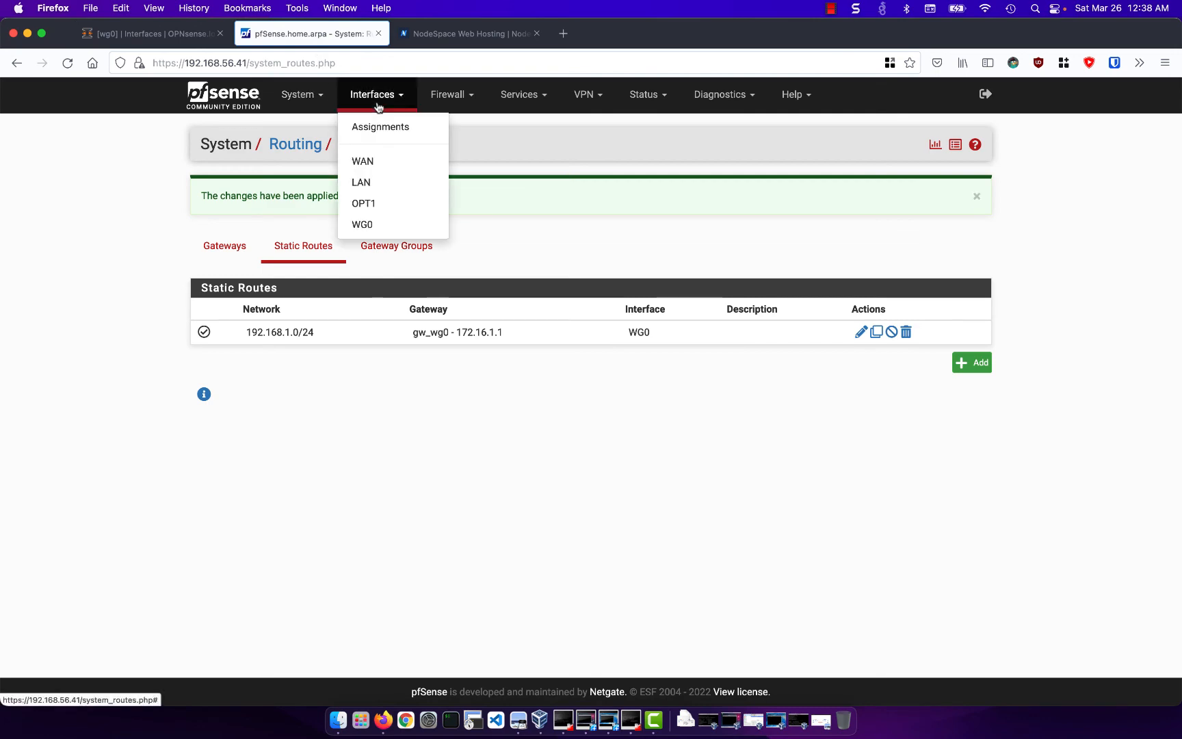
click(400, 225)
scroll(400, 225, down, 3)
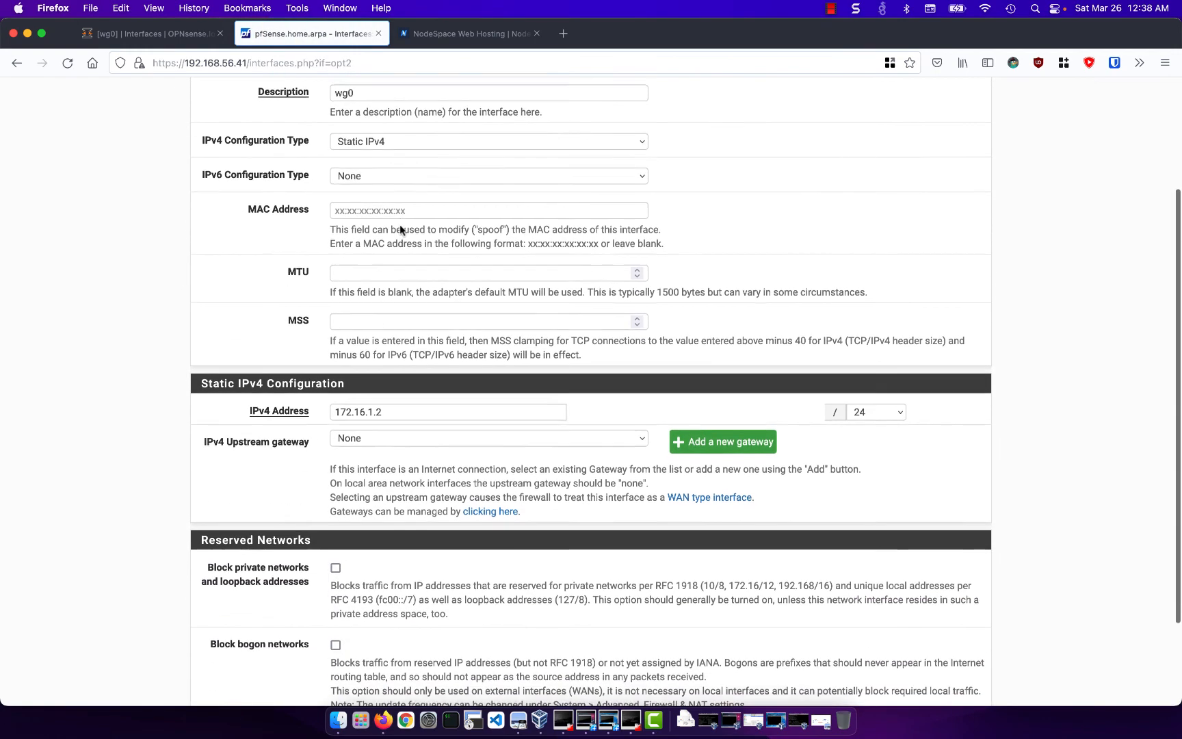
click(420, 430)
click(418, 445)
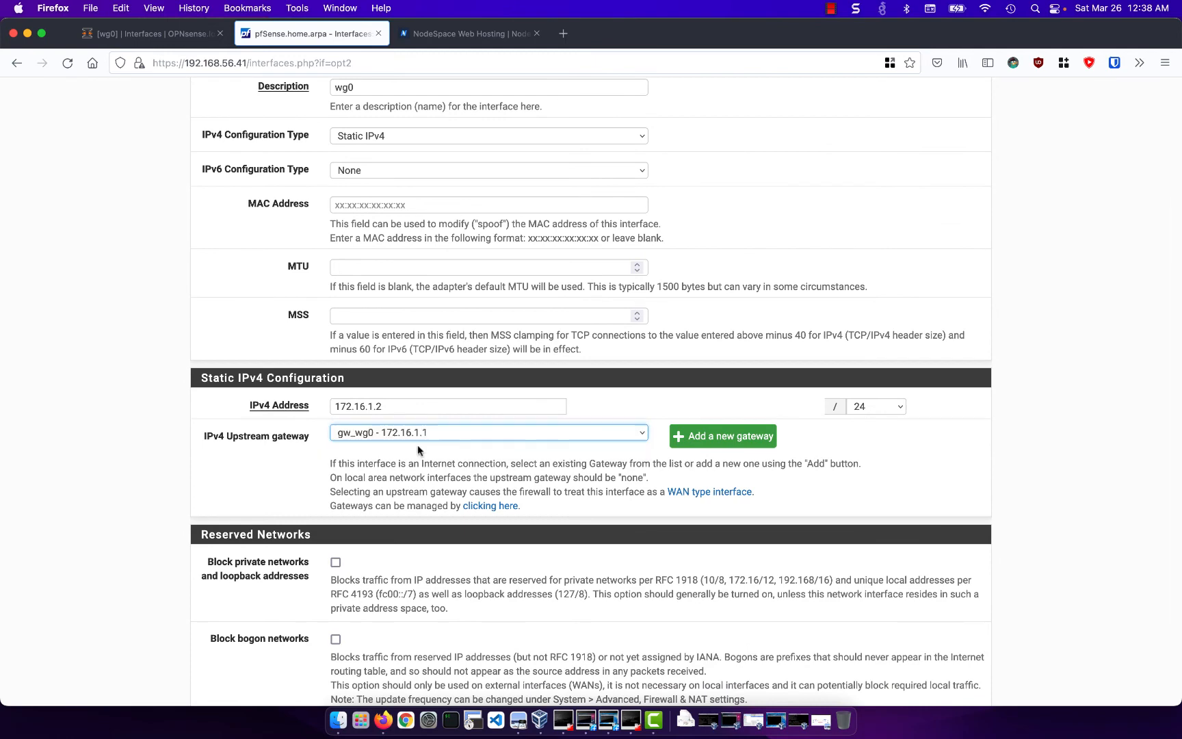
scroll(422, 503, down, 2)
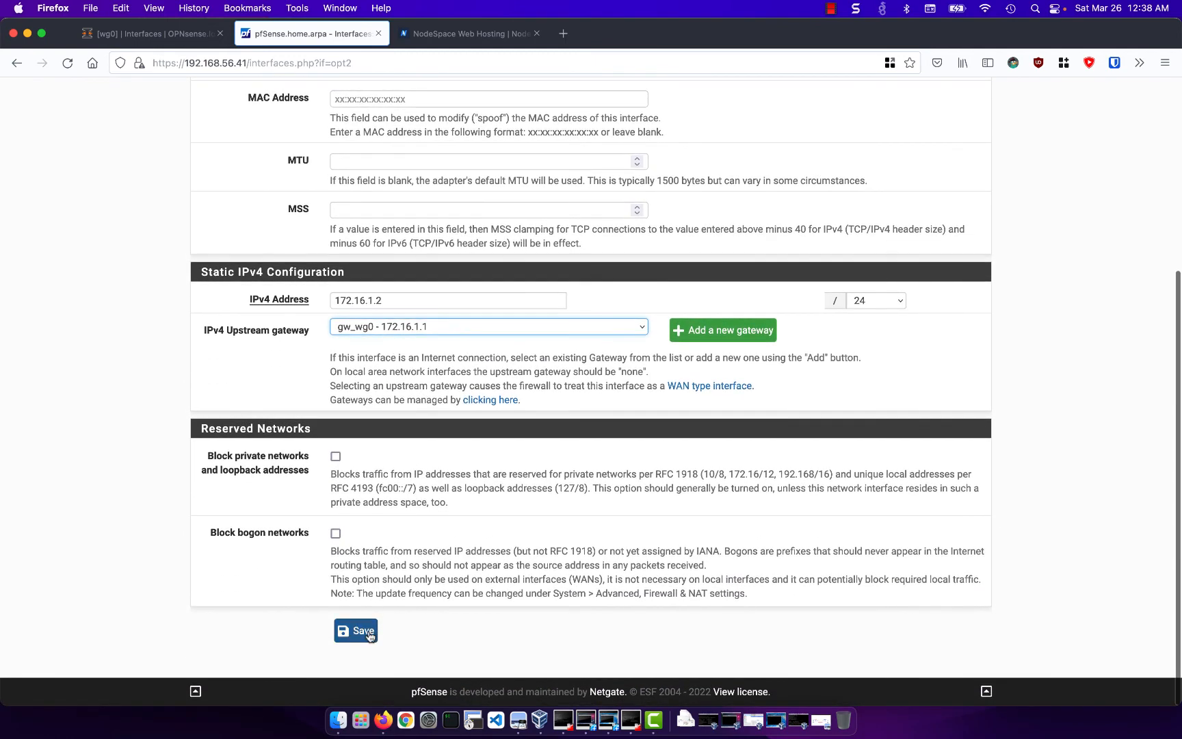
click(368, 634)
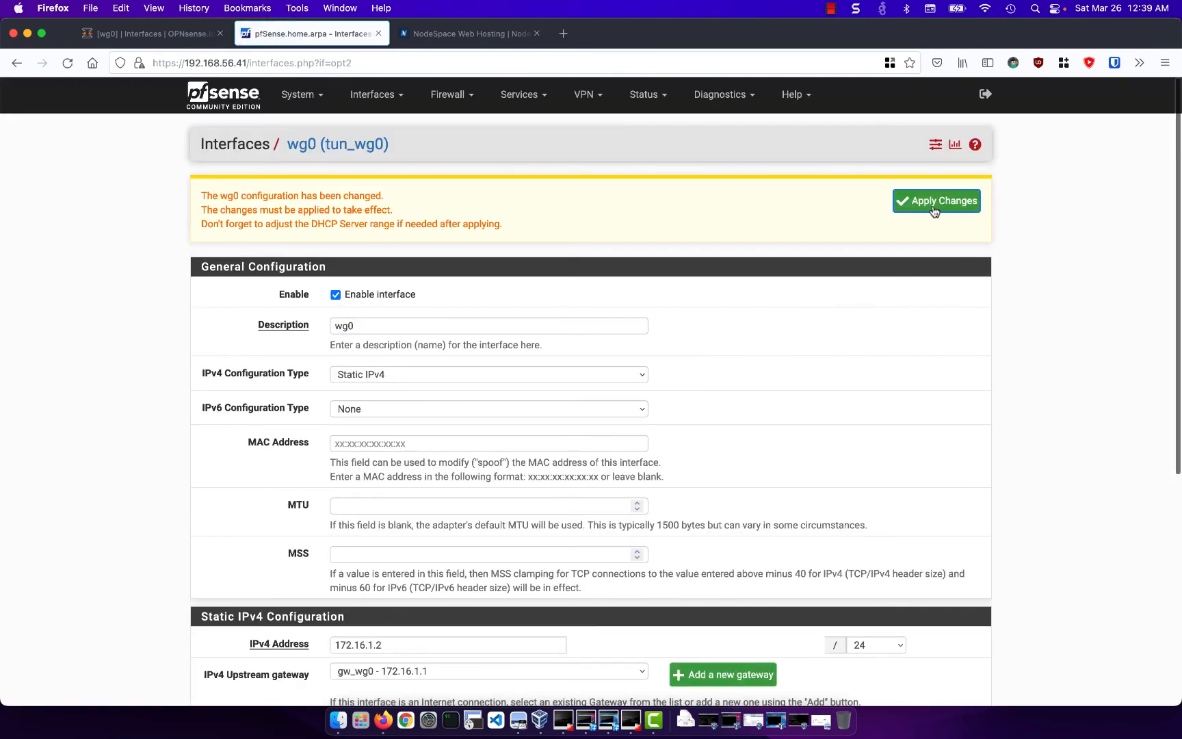
click(934, 208)
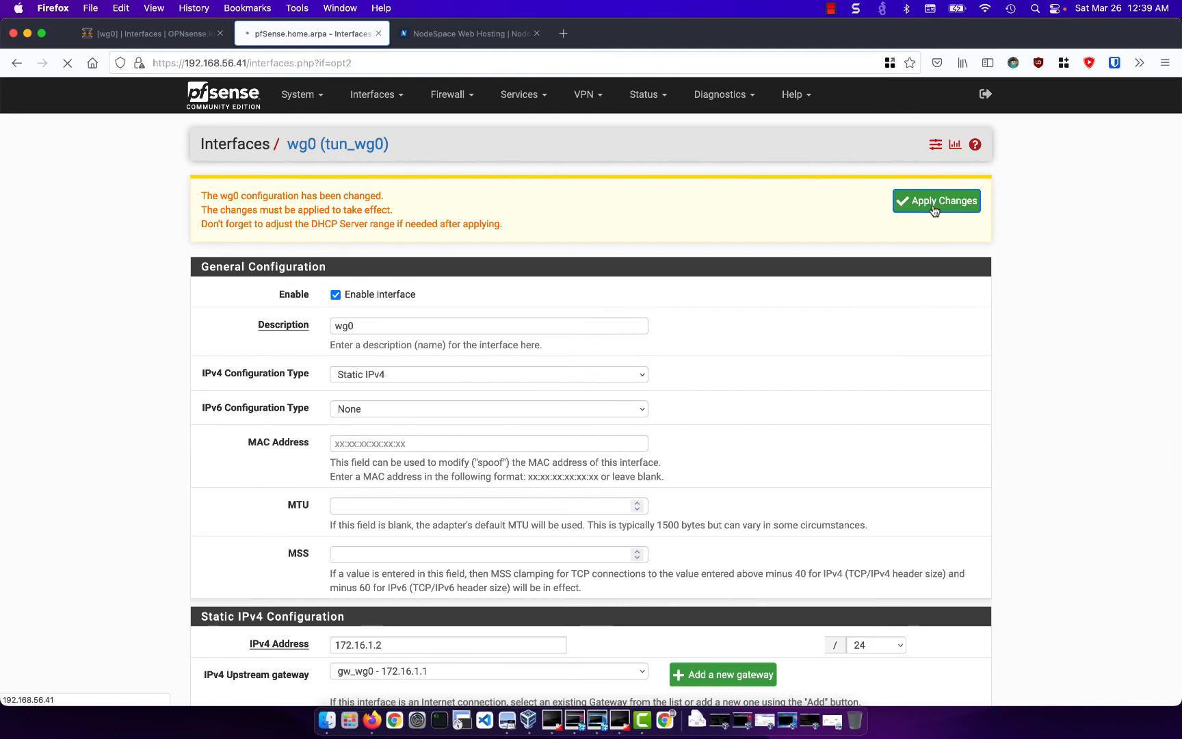
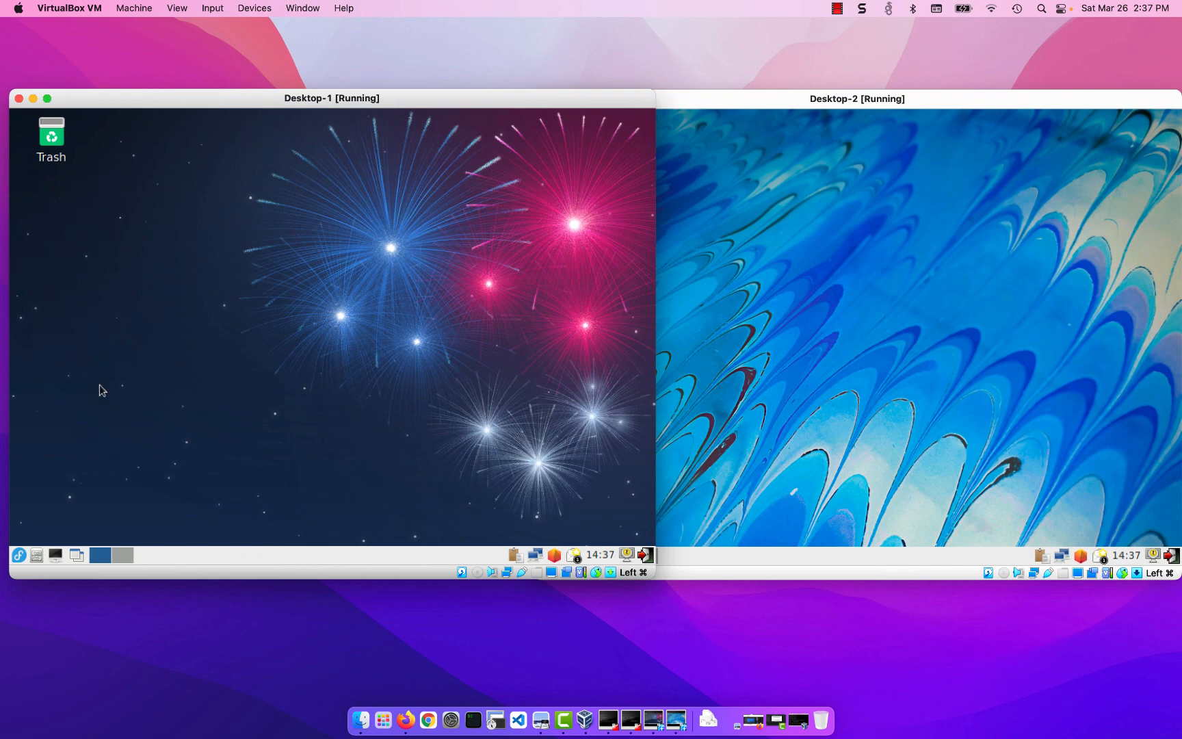
- Open a terminal on Desktop-1 and ping 192.168.2.100, stopping the ping after a few replies
click(54, 555)
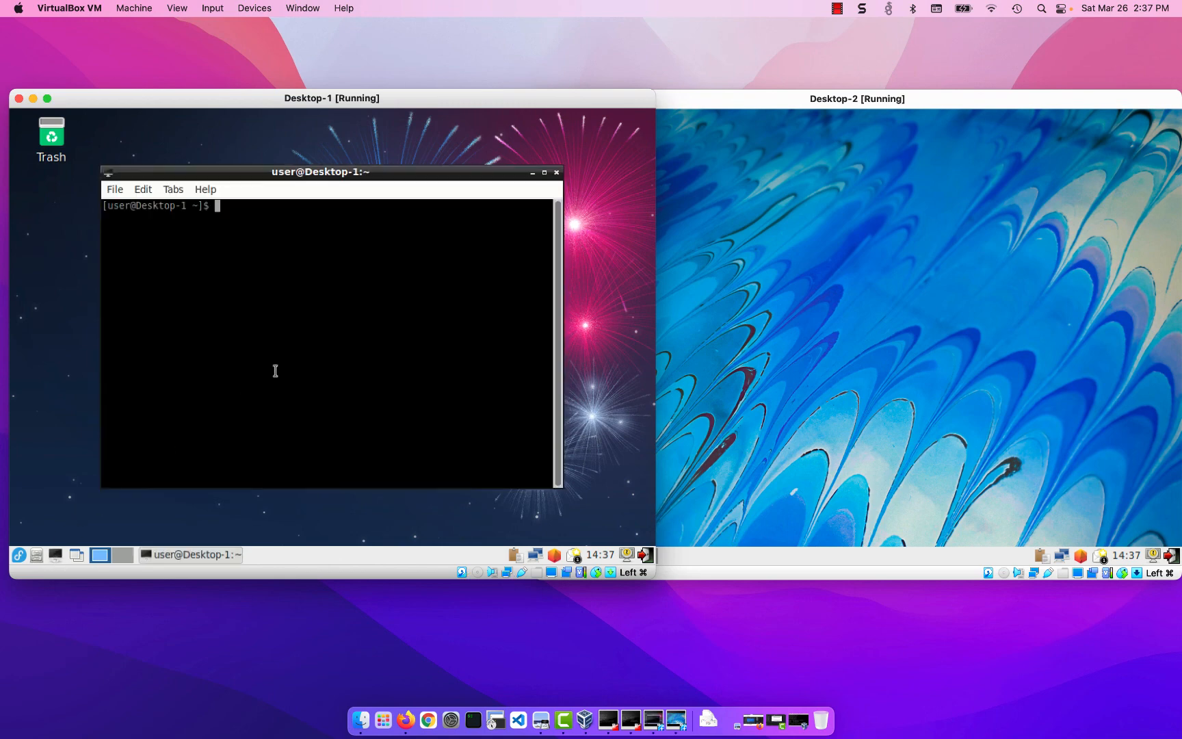
text(ping 192.168.2.100)
key(Return)
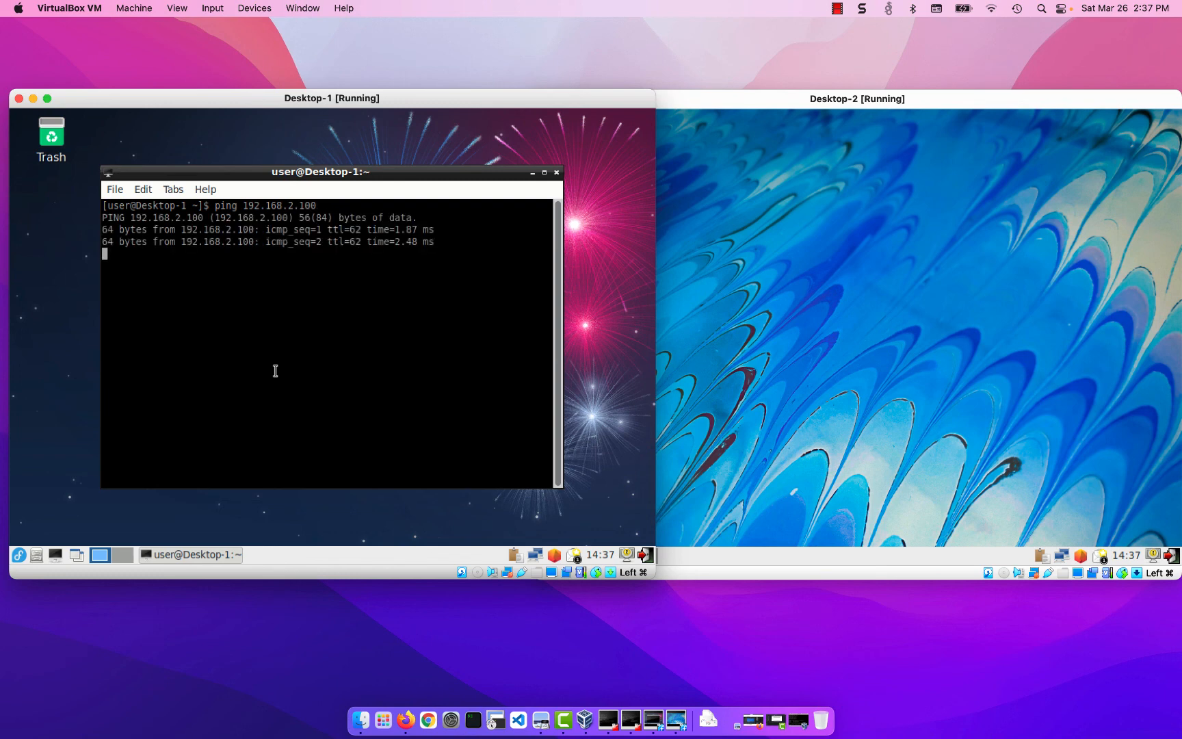
key(ctrl+c)
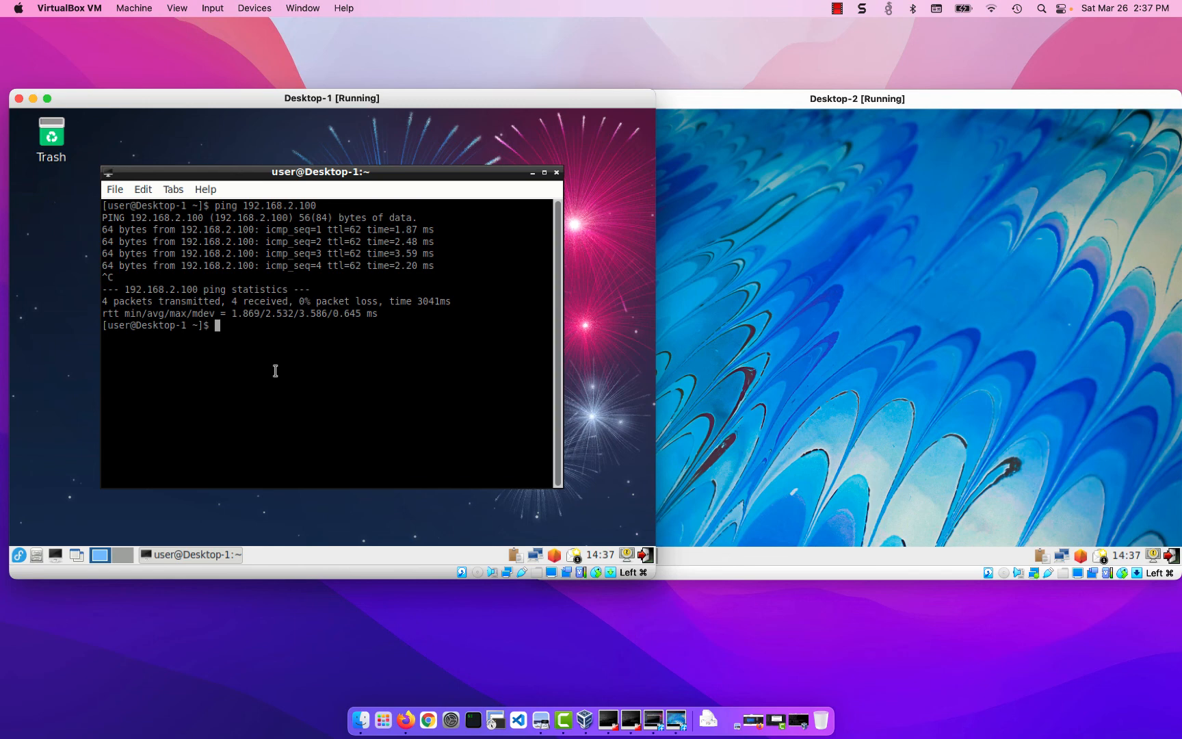
- Run traceroute to 192.168.2.100 from Desktop-1 and highlight the second and third hop addresses
text(traceroute 192.168.2.100)
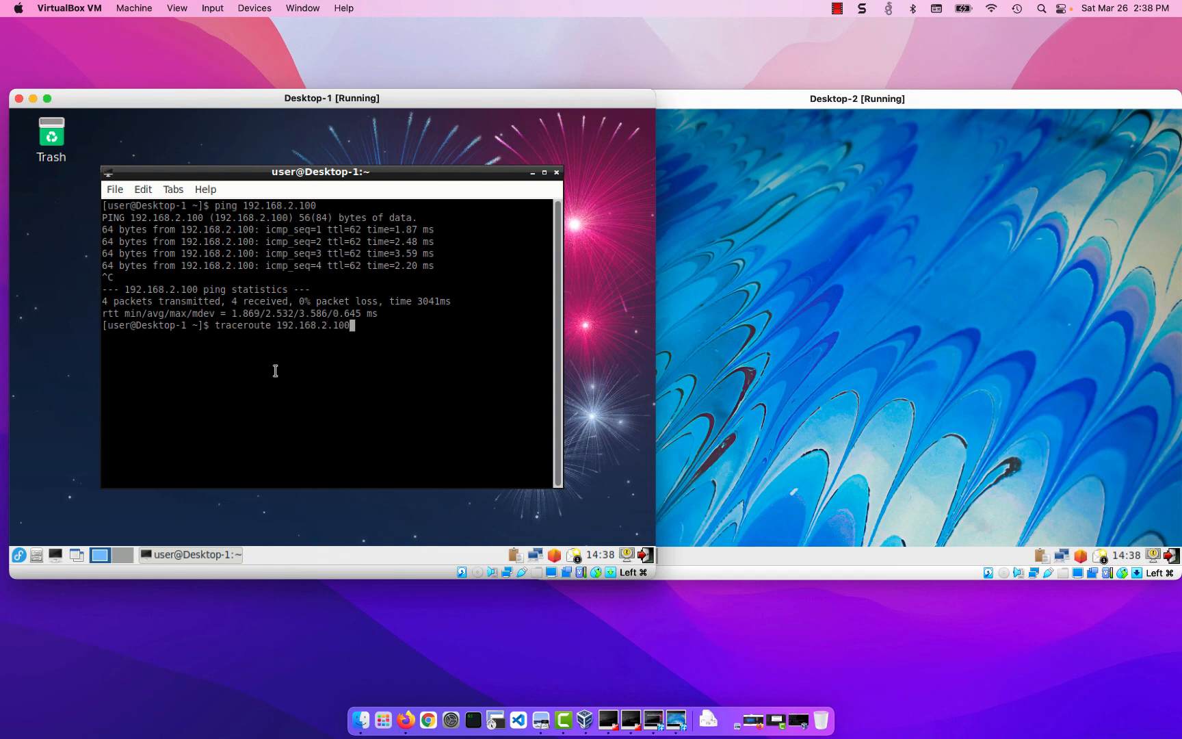
key(Return)
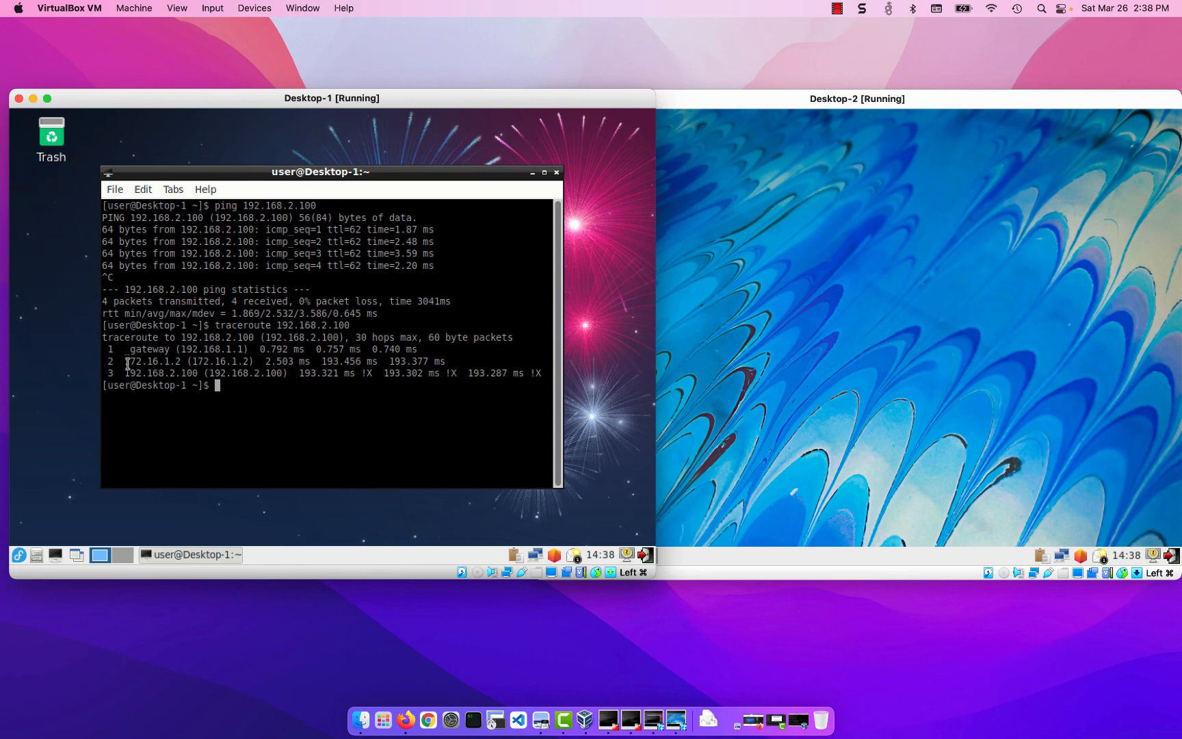
drag(124, 362, 185, 361)
click(128, 373)
drag(134, 373, 198, 373)
click(302, 421)
click(19, 554)
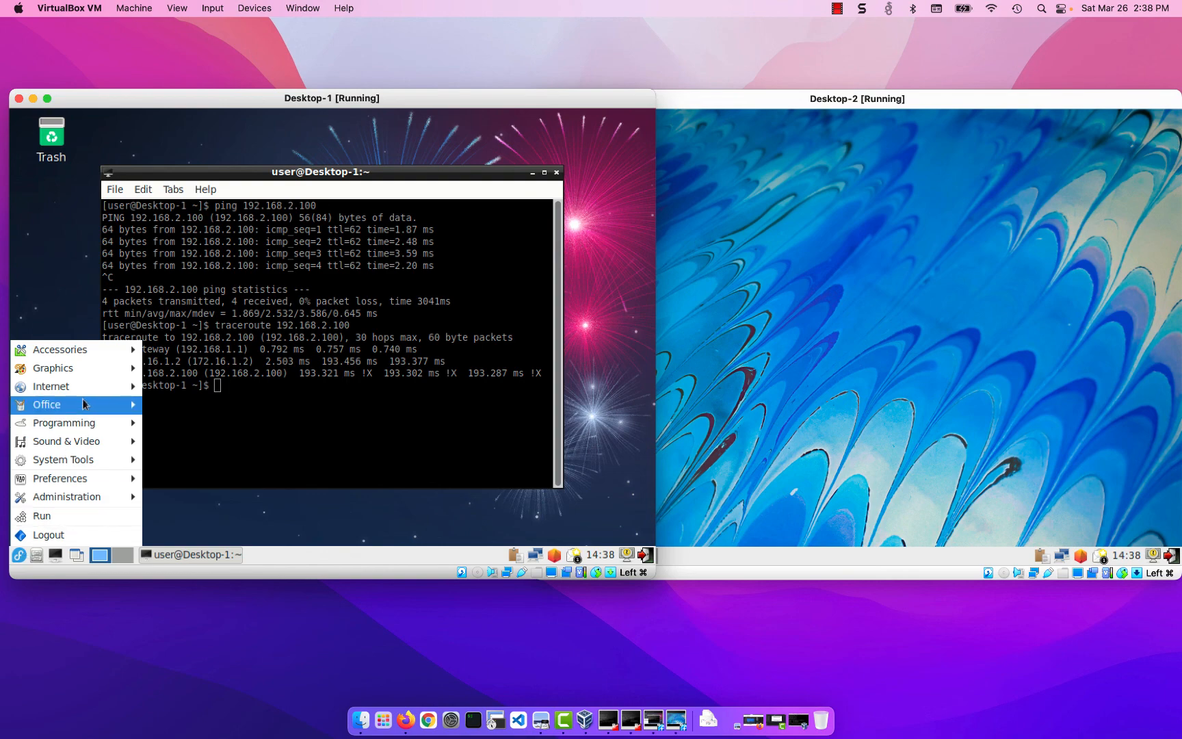
mouse_move(82, 386)
click(197, 388)
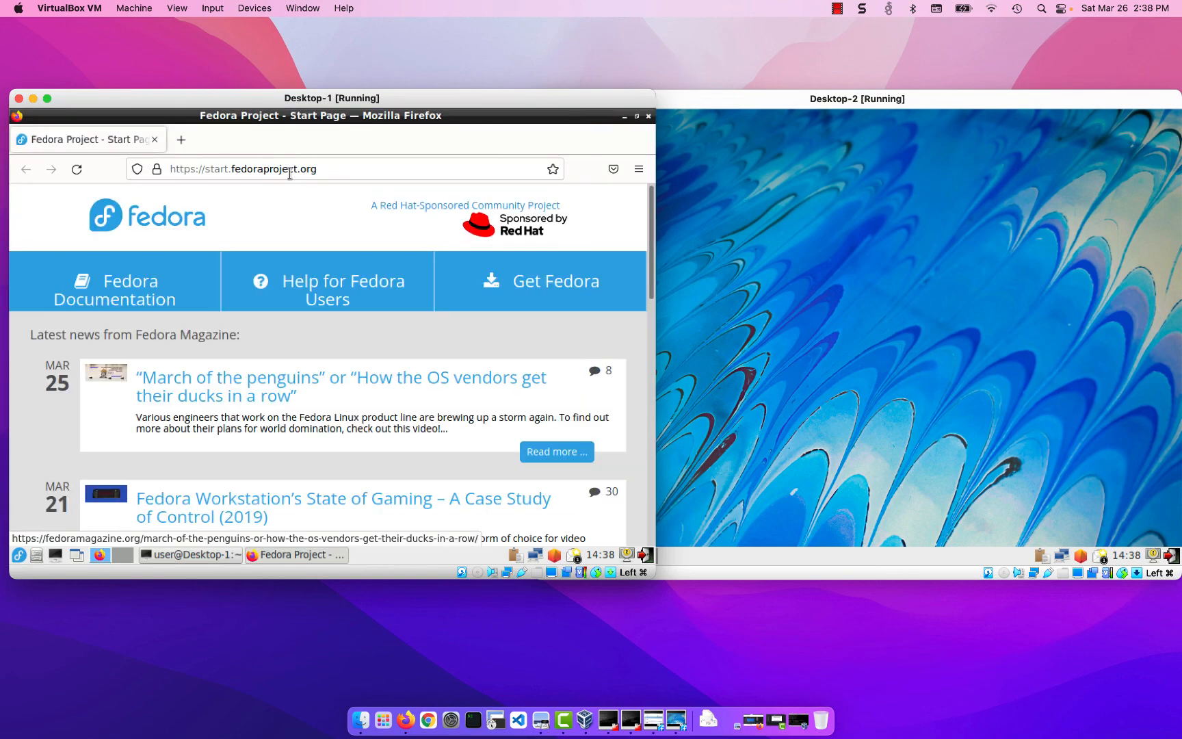
click(301, 171)
double_click(301, 171)
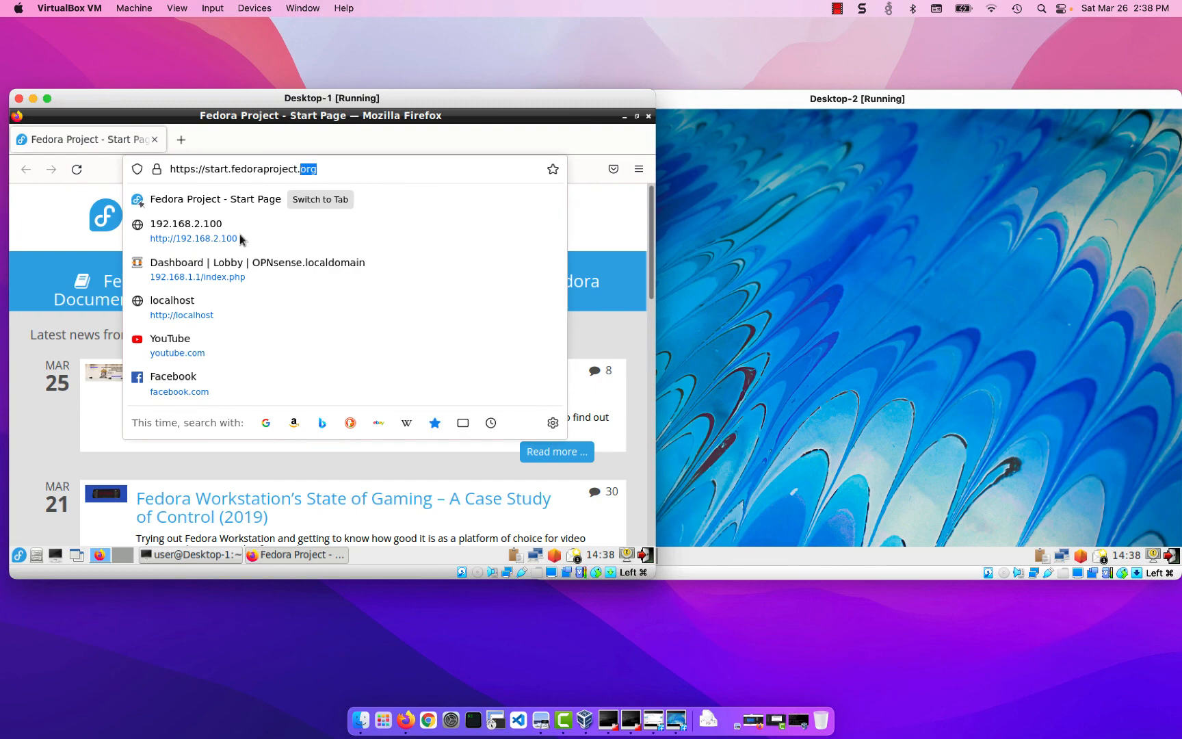
click(233, 240)
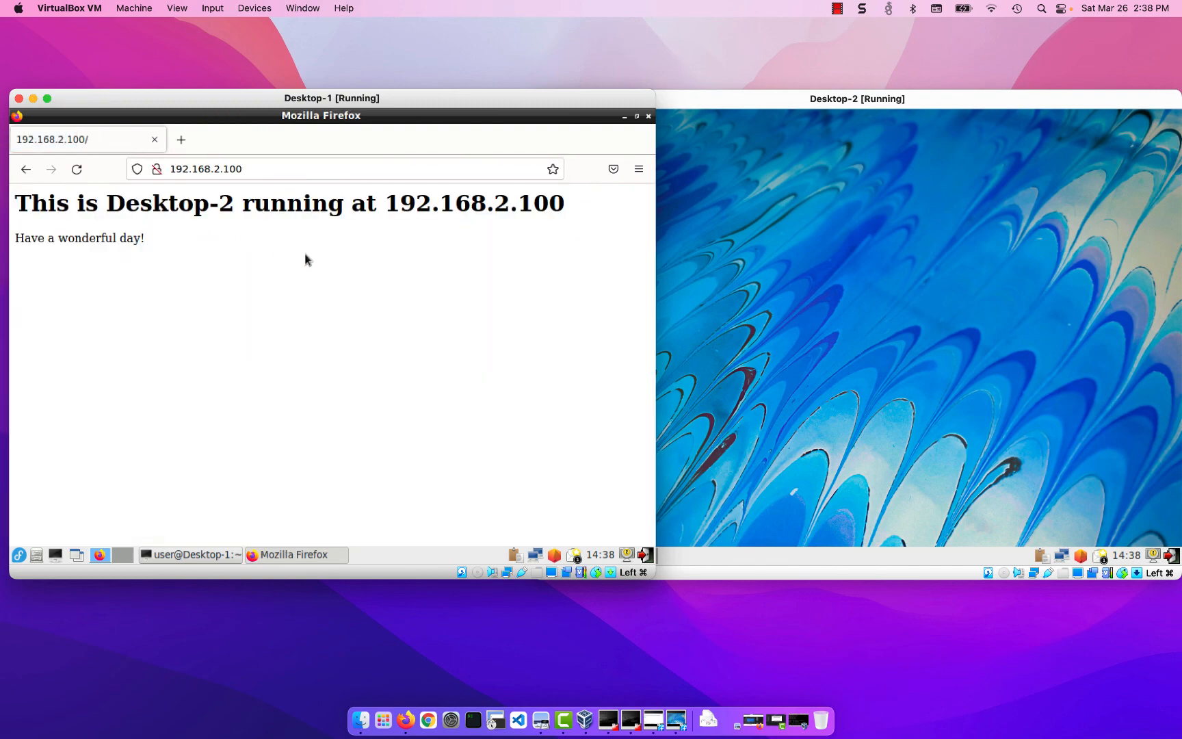
- Switch to Desktop-2, open a terminal and ping 192.168.1.100, stopping the ping after a few replies
click(856, 316)
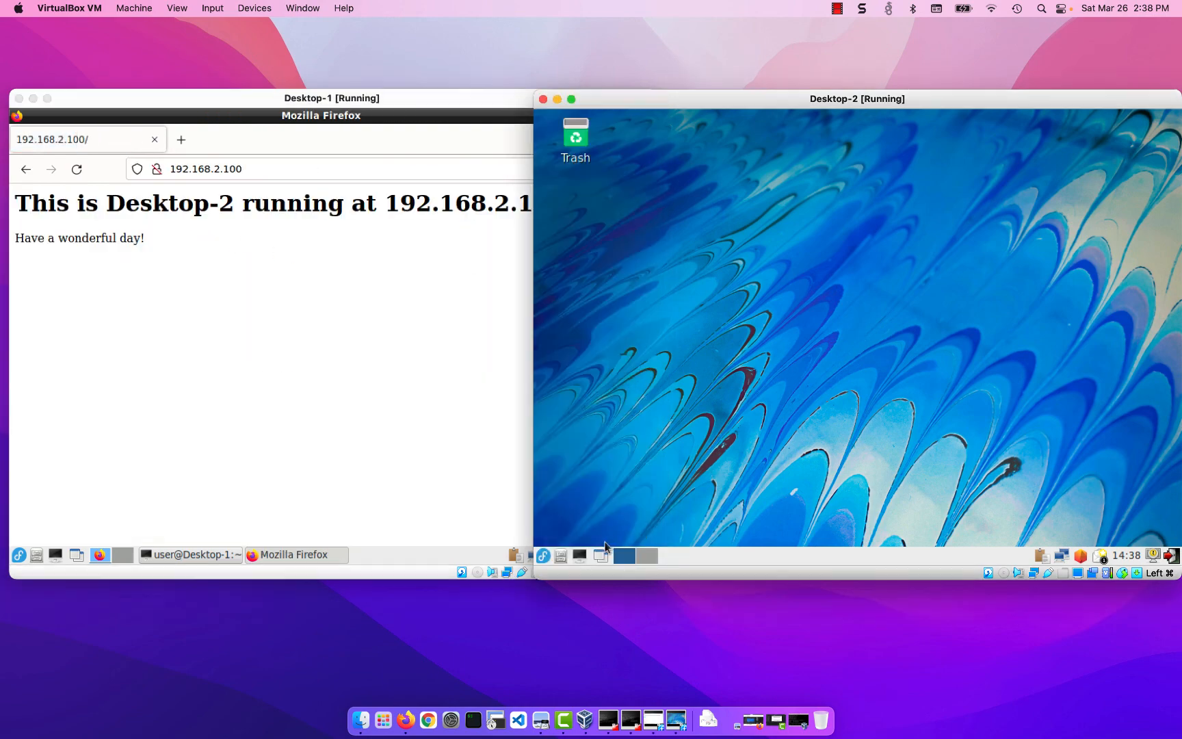
click(580, 555)
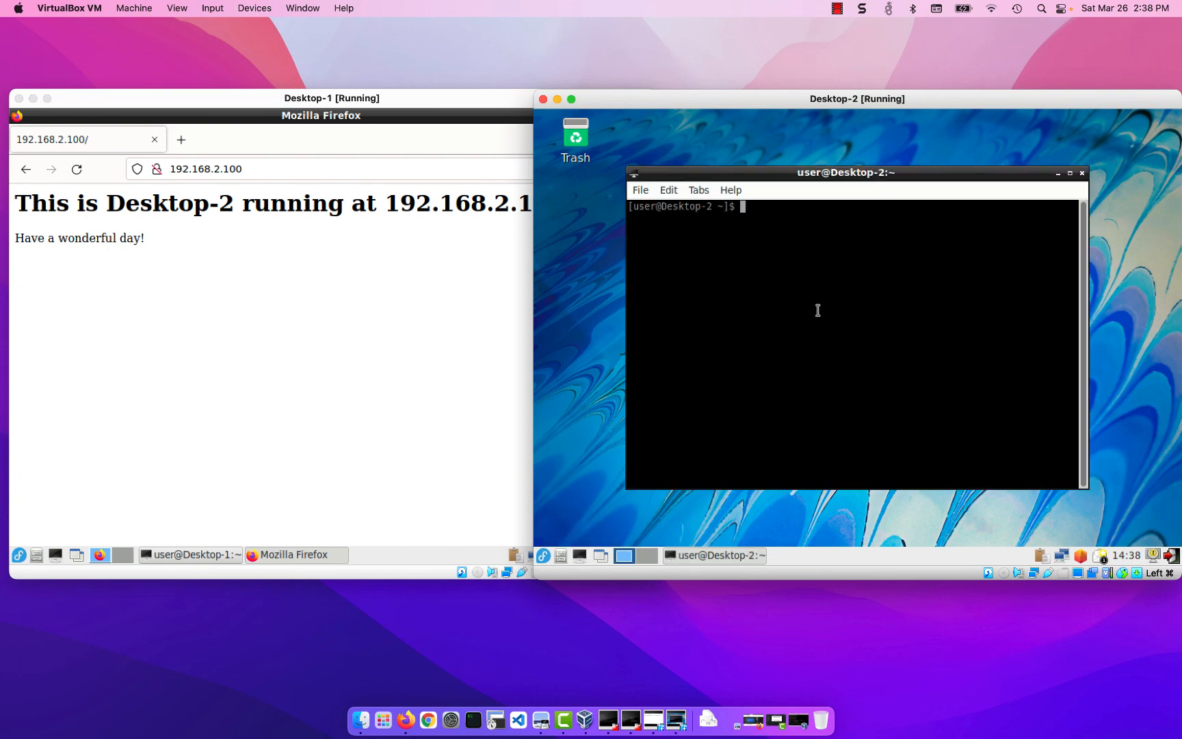
text(ping 192.168.1.100)
key(Return)
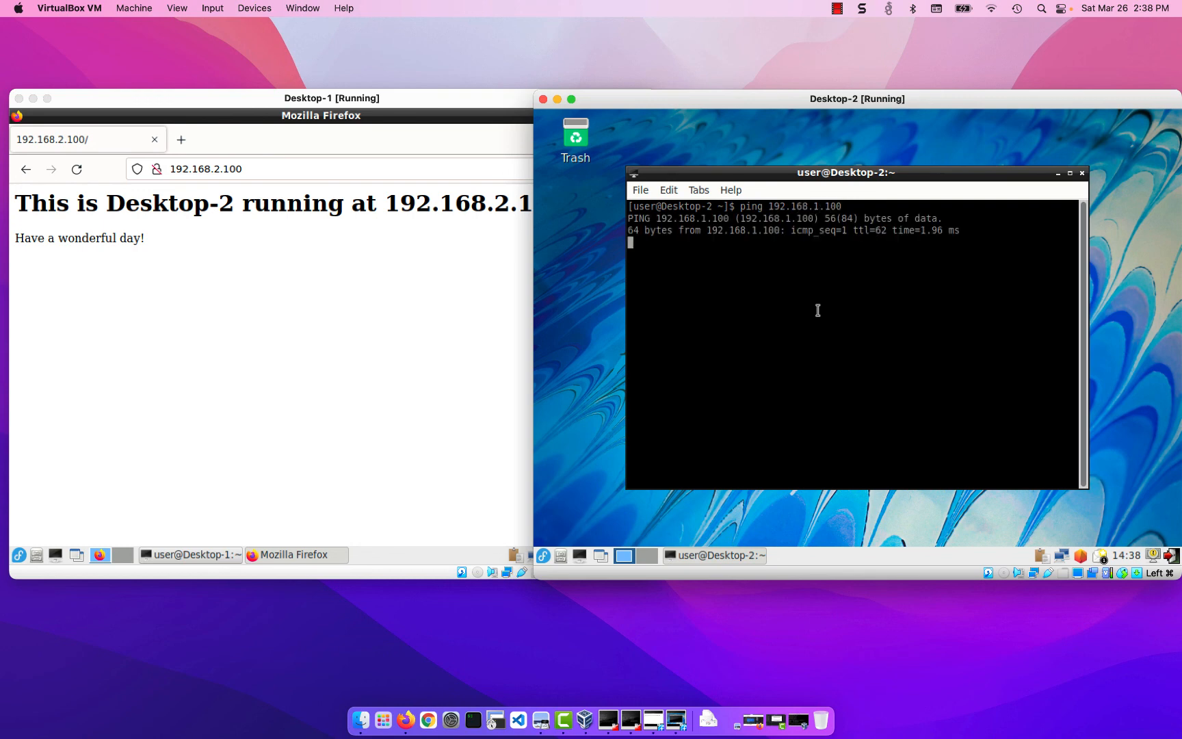
key(ctrl+c)
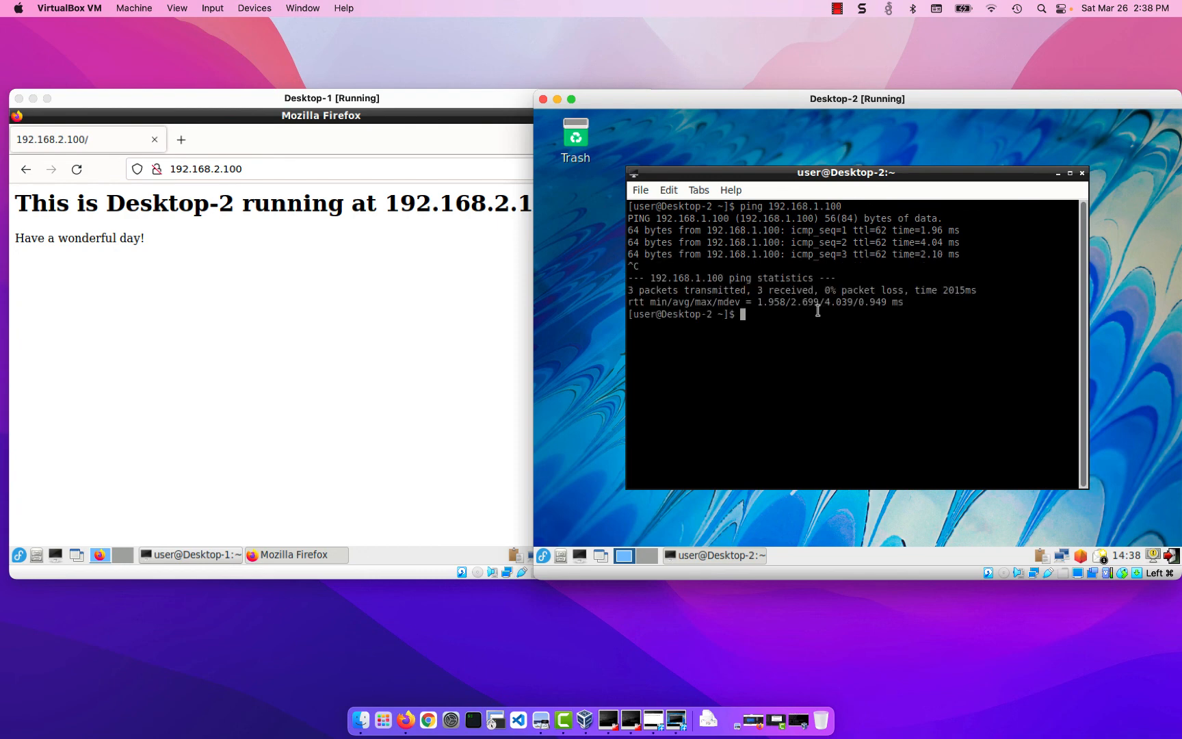
- Run traceroute to 192.168.1.100 from Desktop-2 and highlight the second hop's address
text(traceroute 192.168.1.100)
key(Return)
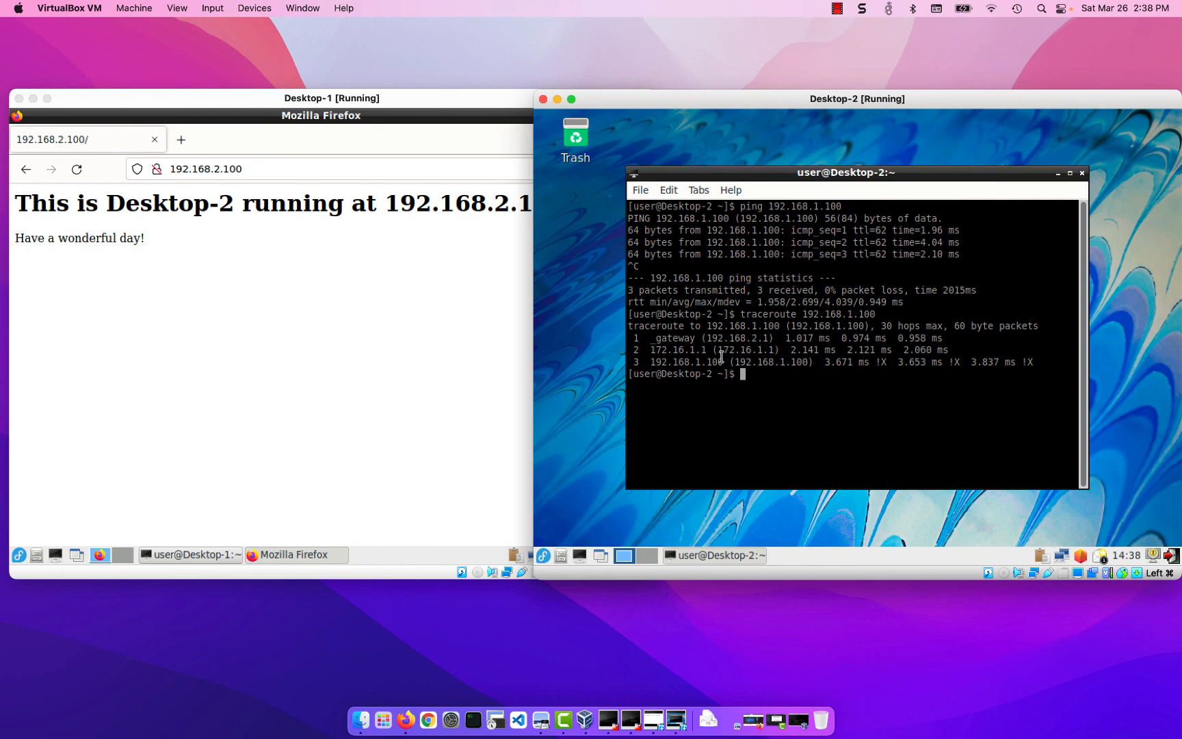
drag(719, 352, 773, 352)
- Launch Firefox on Desktop-2 and load the web page at 192.168.1.100
click(543, 555)
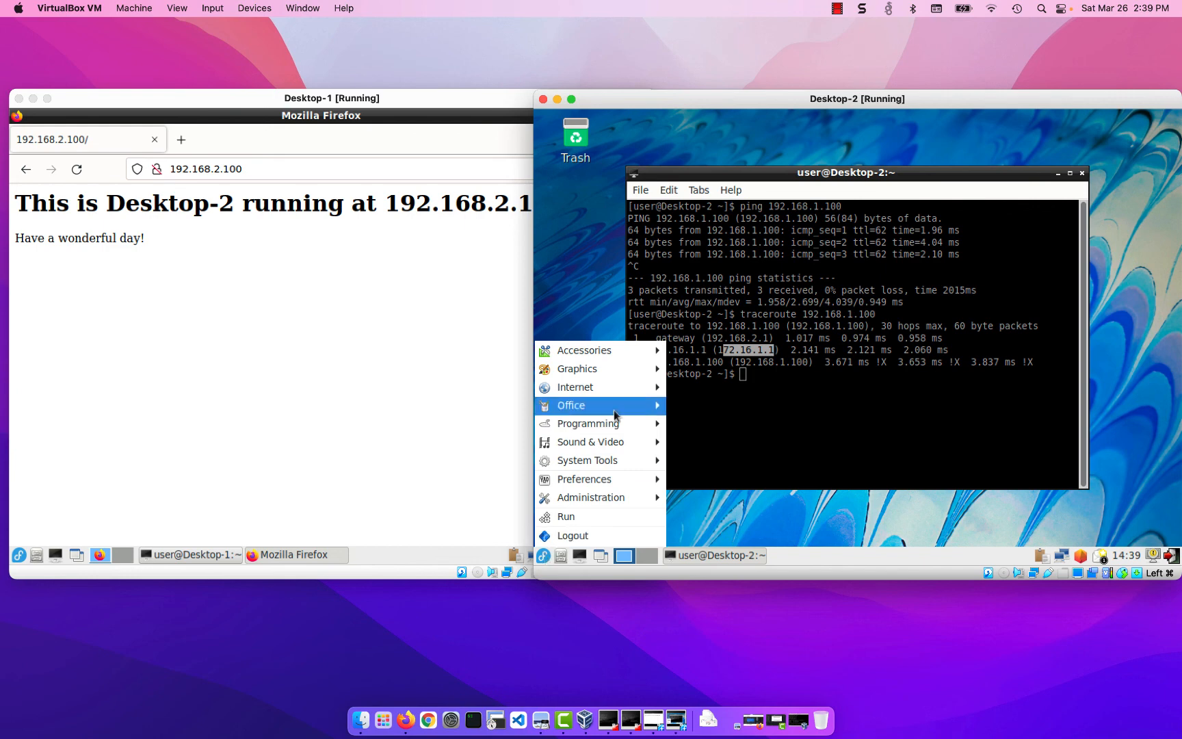
mouse_move(624, 390)
click(698, 387)
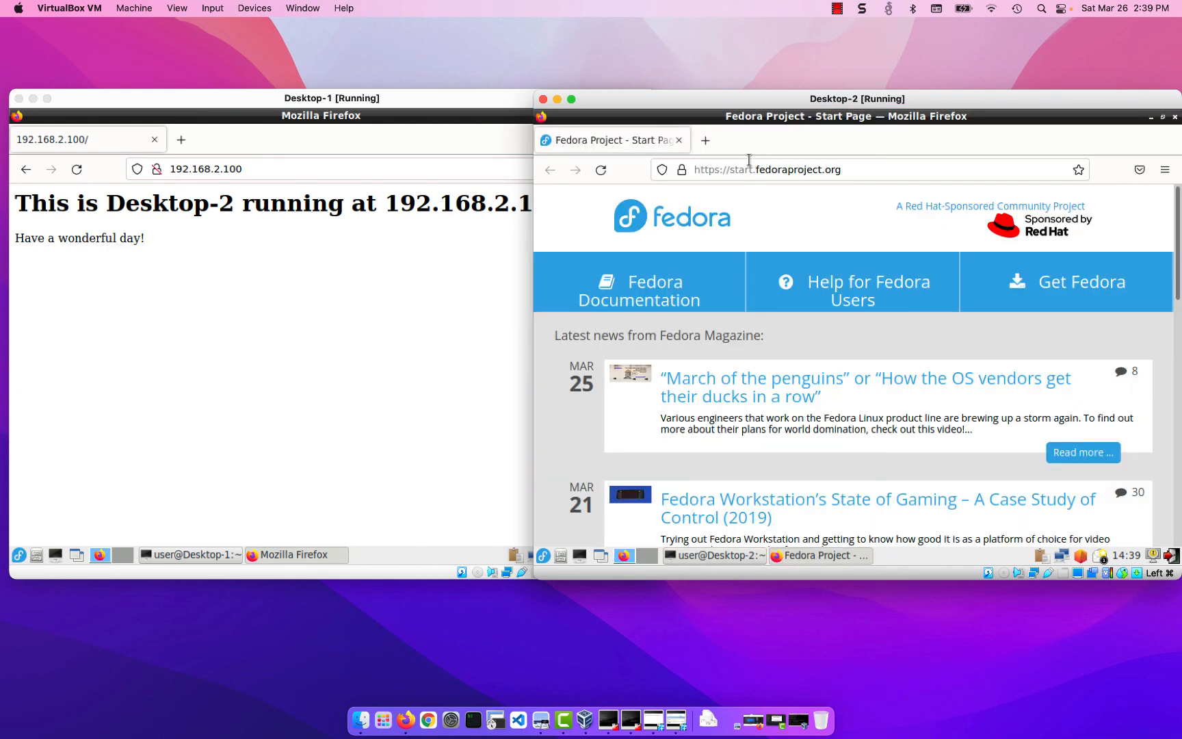
click(748, 161)
click(738, 239)
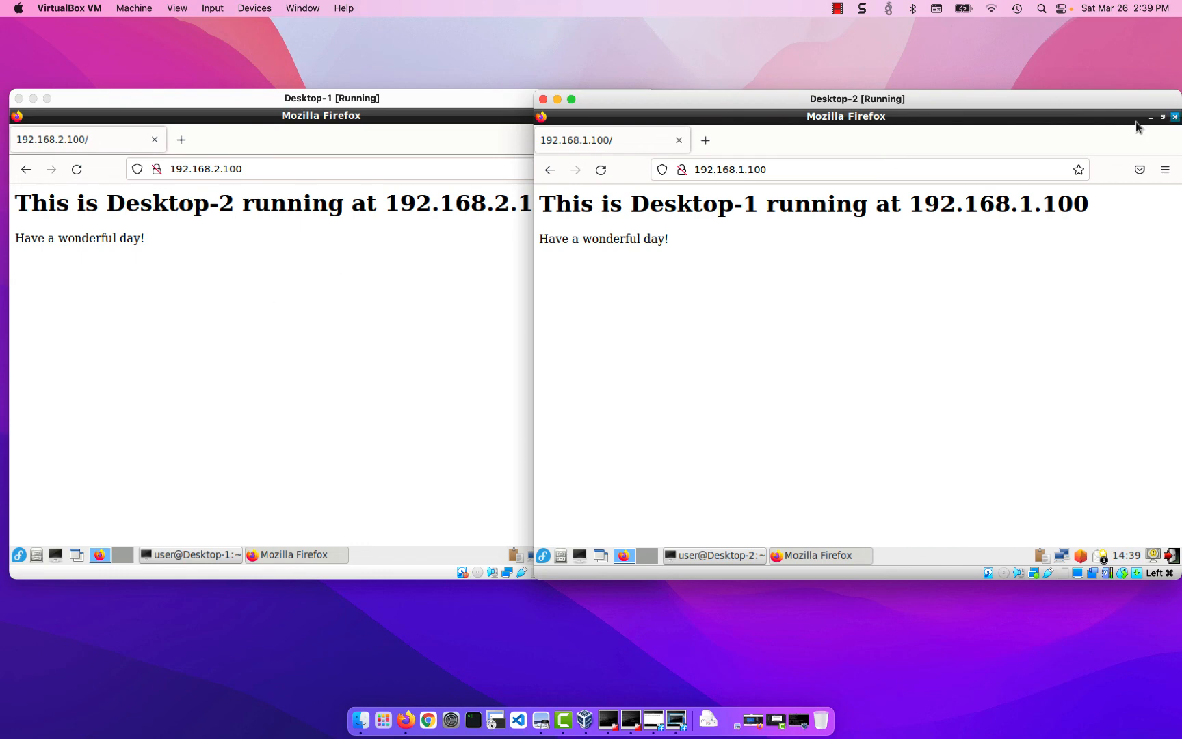
- Close the Firefox and terminal windows on both Desktop-2 and Desktop-1
click(1174, 116)
click(1083, 171)
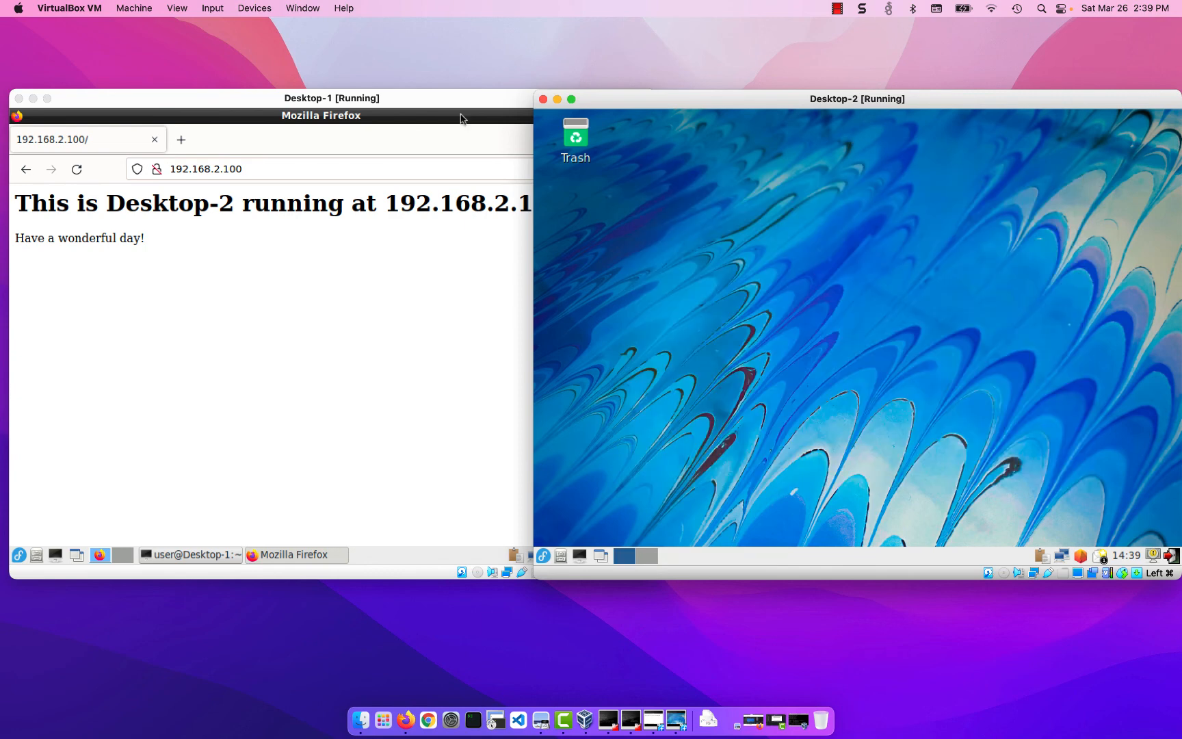
click(462, 118)
click(648, 119)
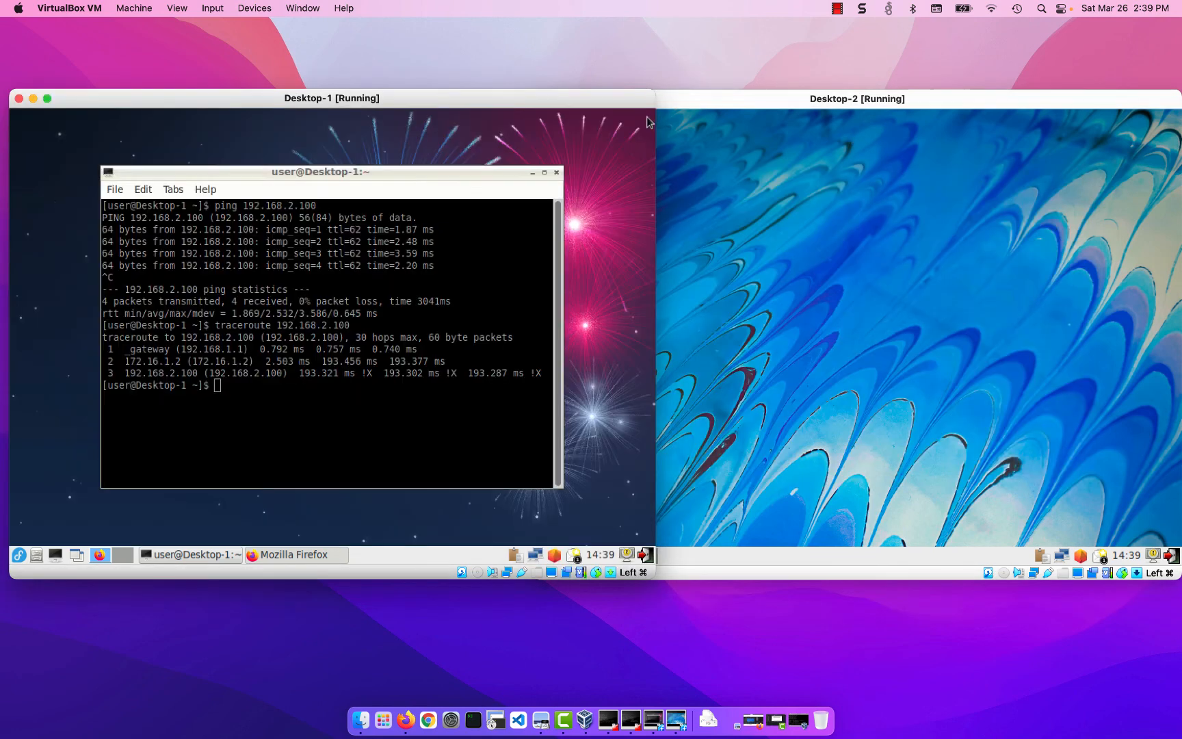
click(556, 172)
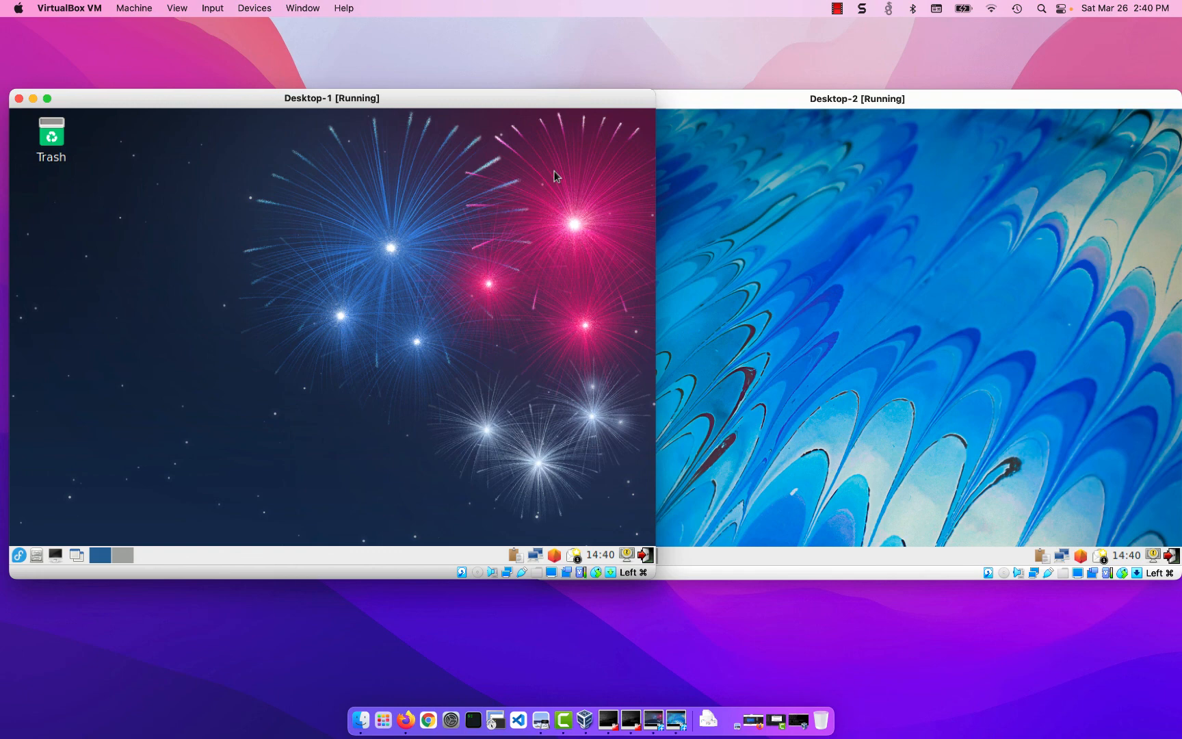
click(838, 9)
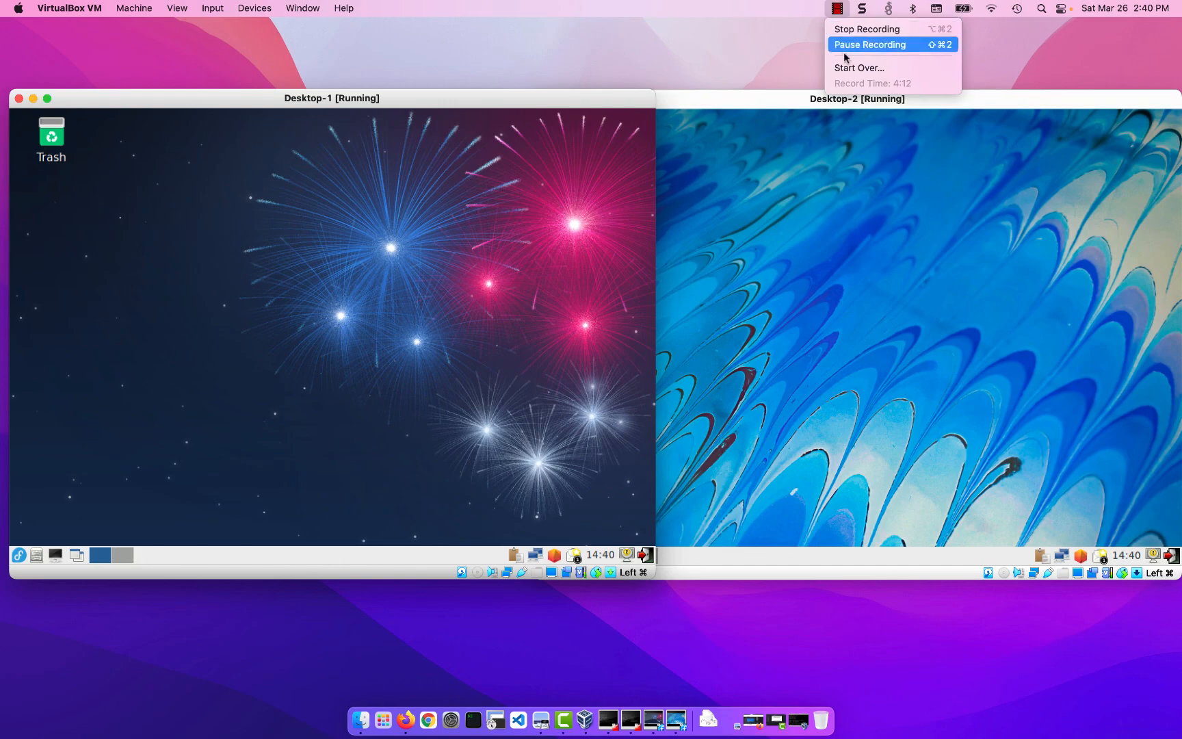